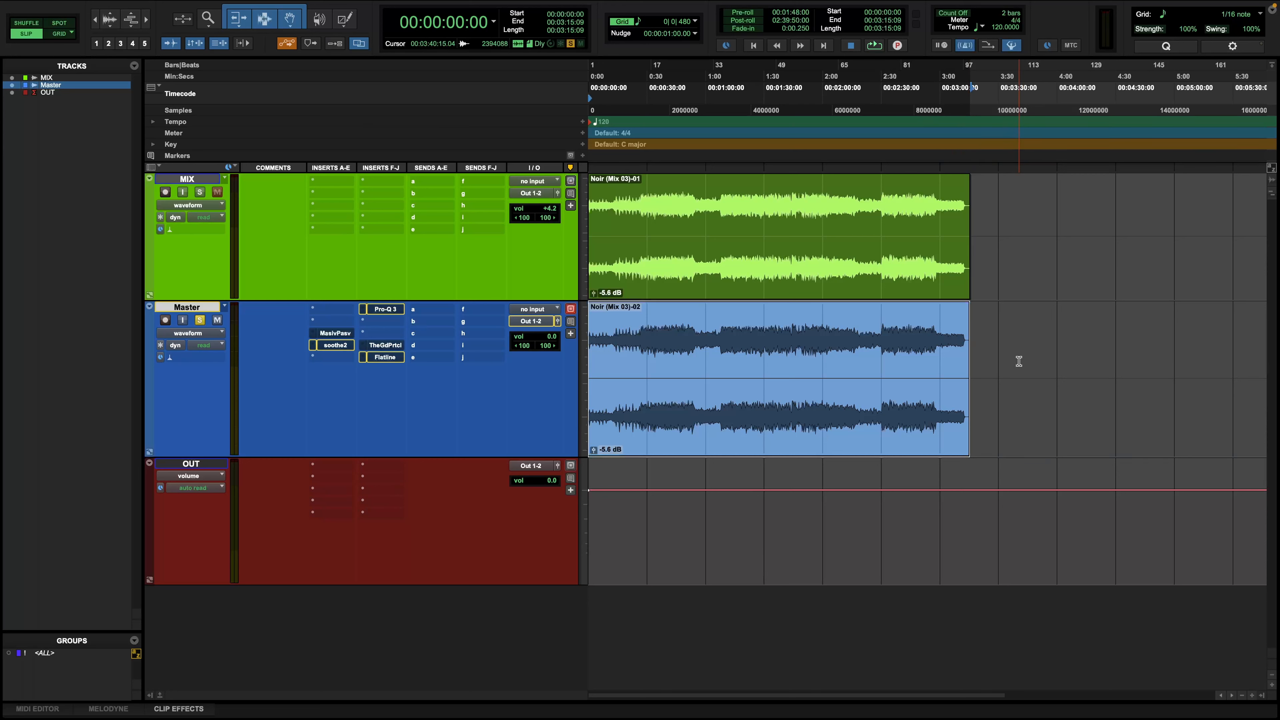
pyautogui.click(1035, 350)
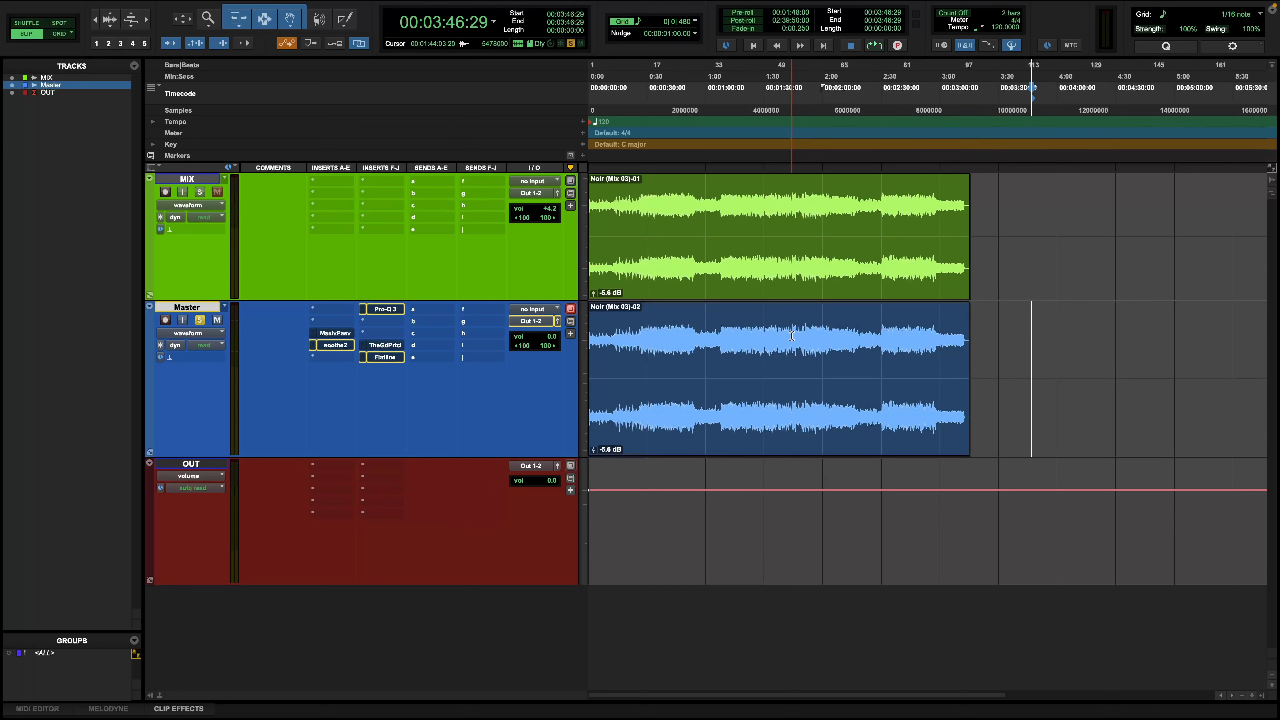
pyautogui.click(1030, 340)
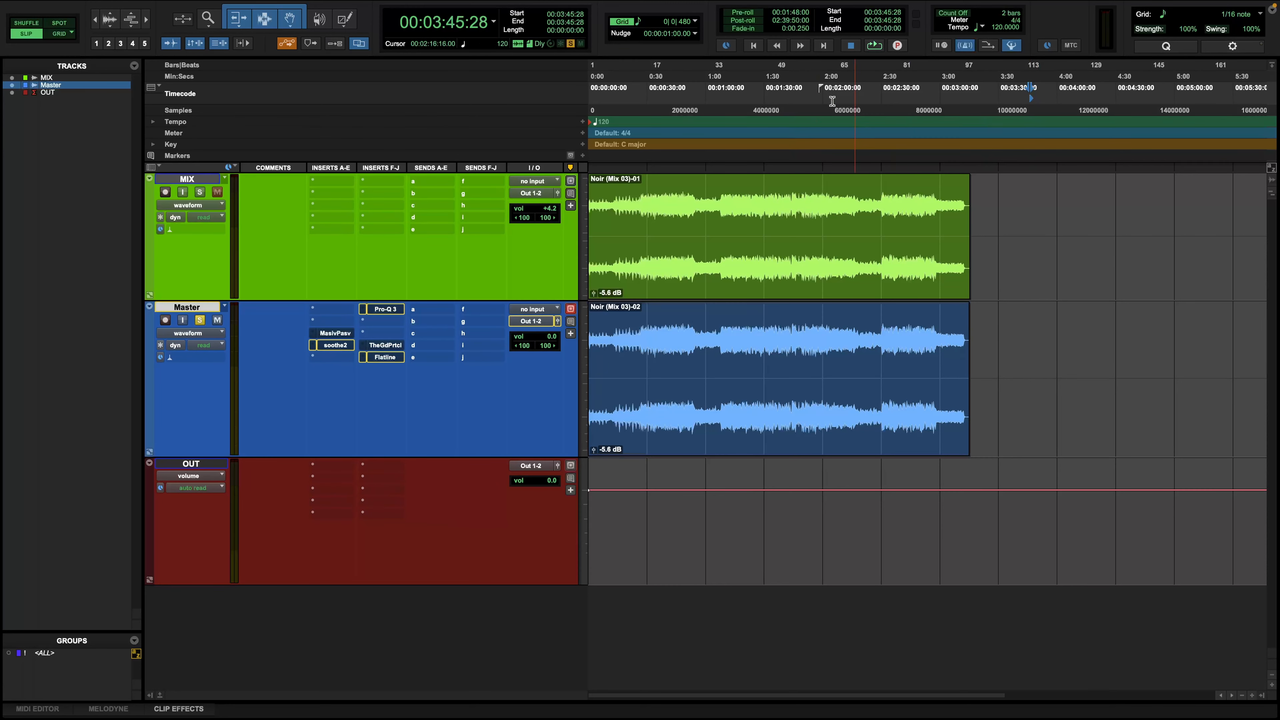
pyautogui.click(752, 49)
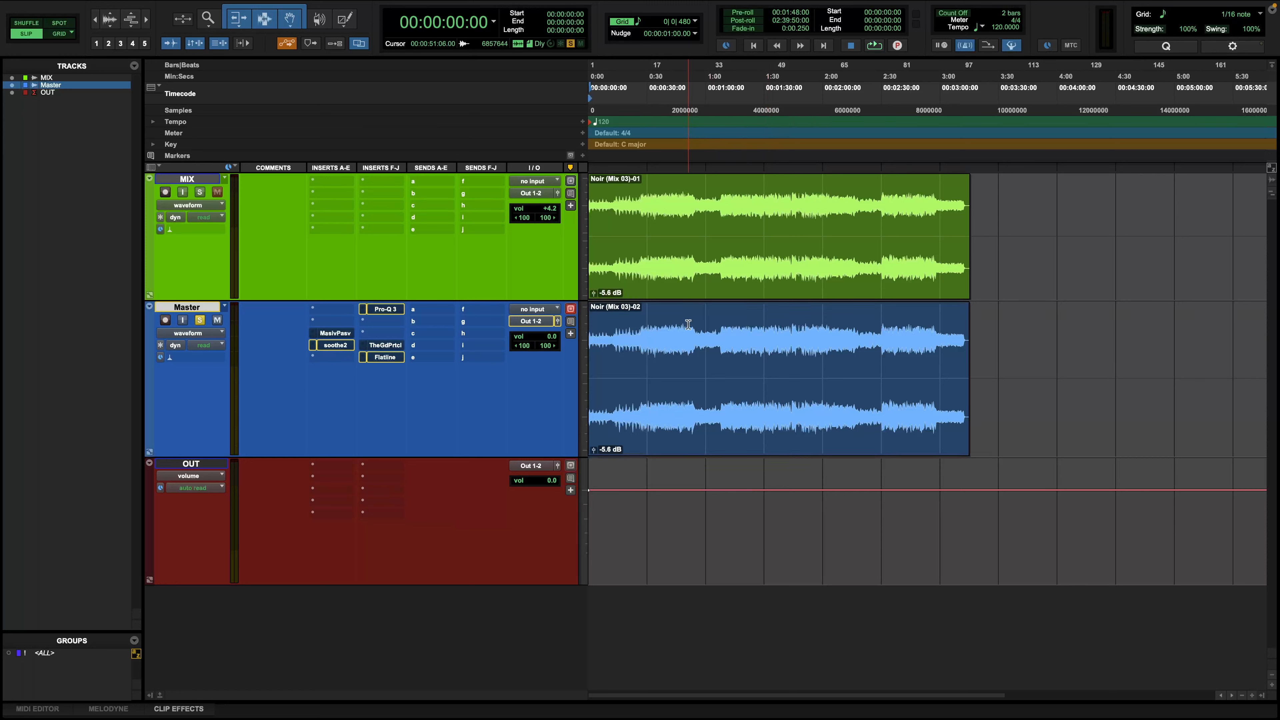
pyautogui.click(639, 328)
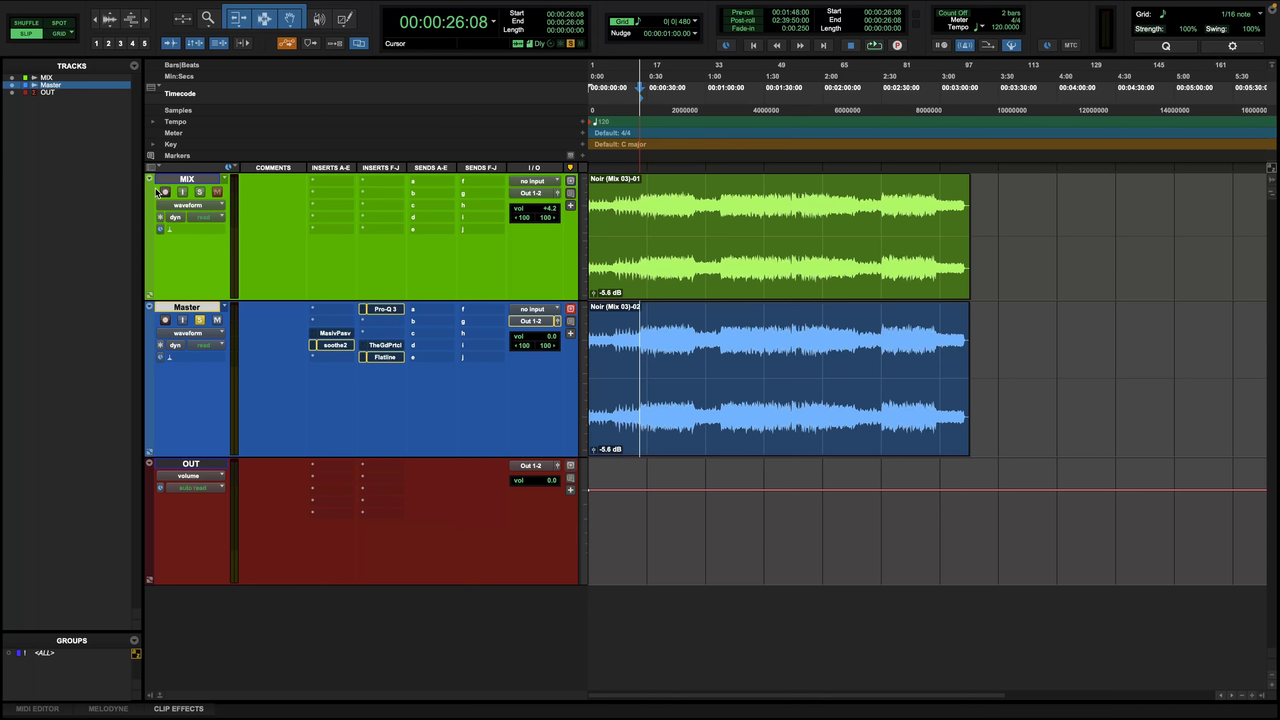
# Step: Try soloing the MIX track alongside Master, restore the Master-only solo, and alternate the selection between the two tracks
pyautogui.click(200, 192)
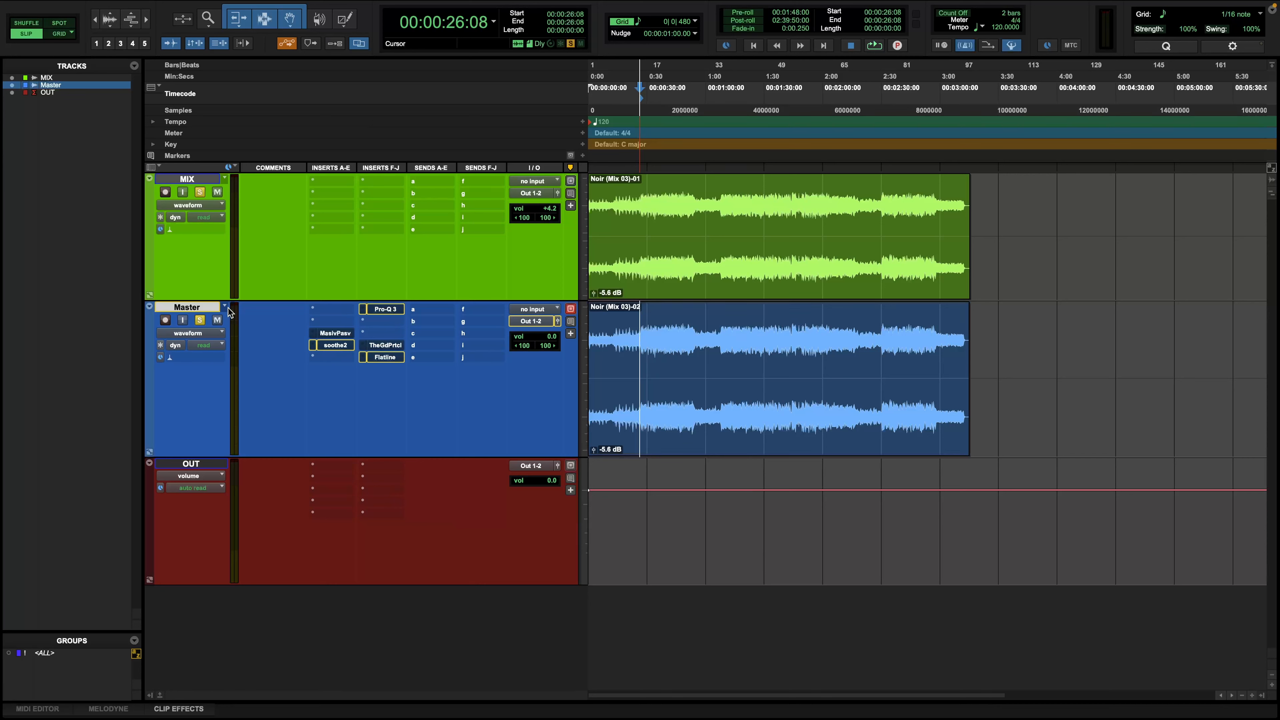
pyautogui.click(200, 192)
pyautogui.click(751, 266)
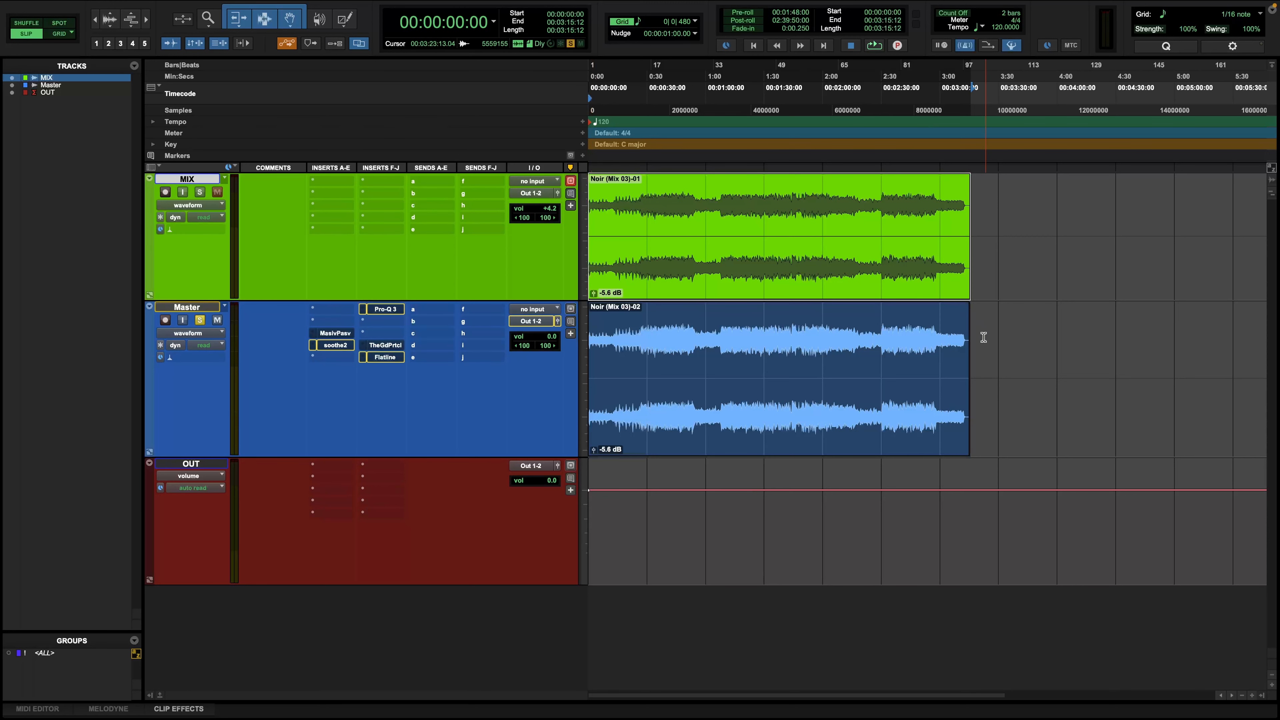
pyautogui.click(776, 410)
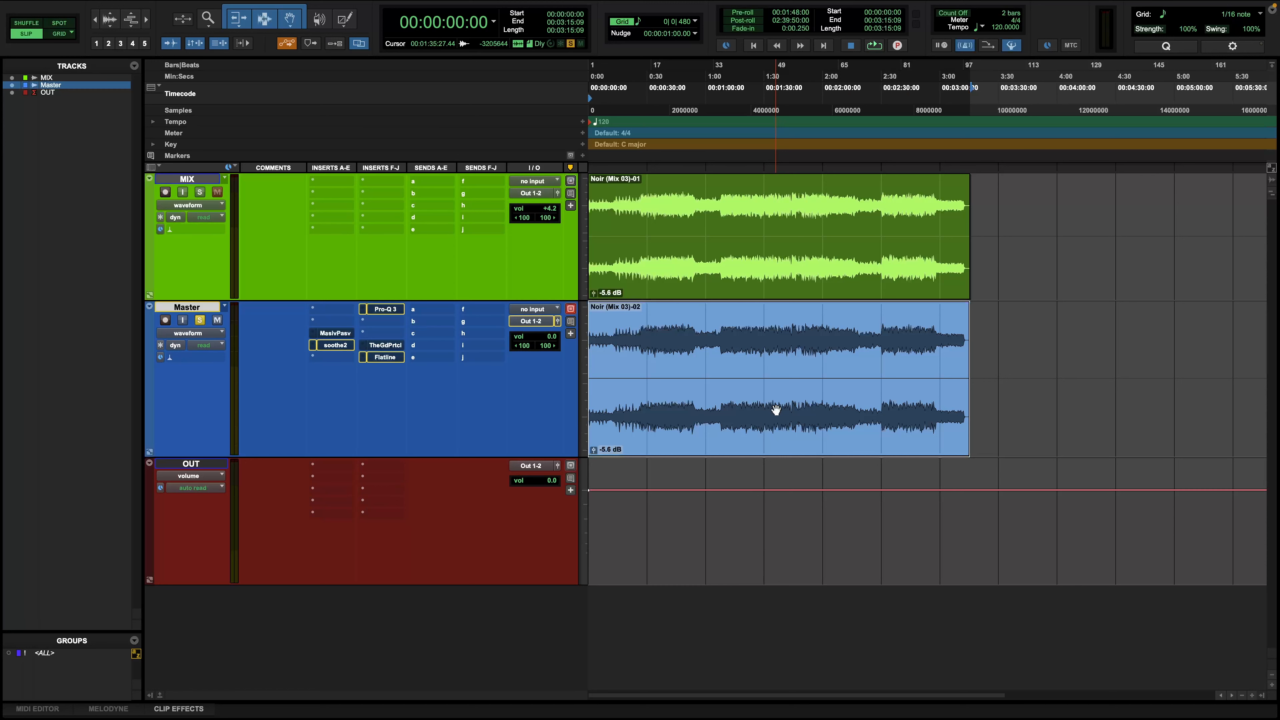
pyautogui.click(214, 179)
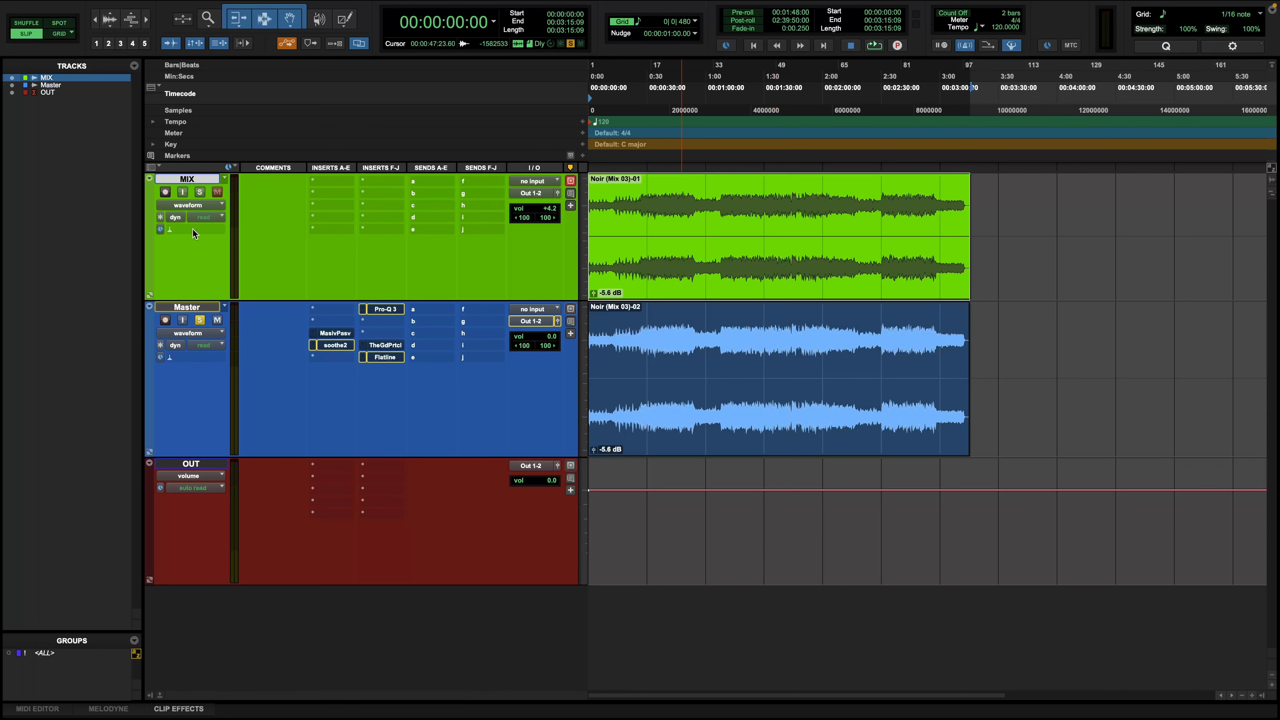
pyautogui.click(209, 311)
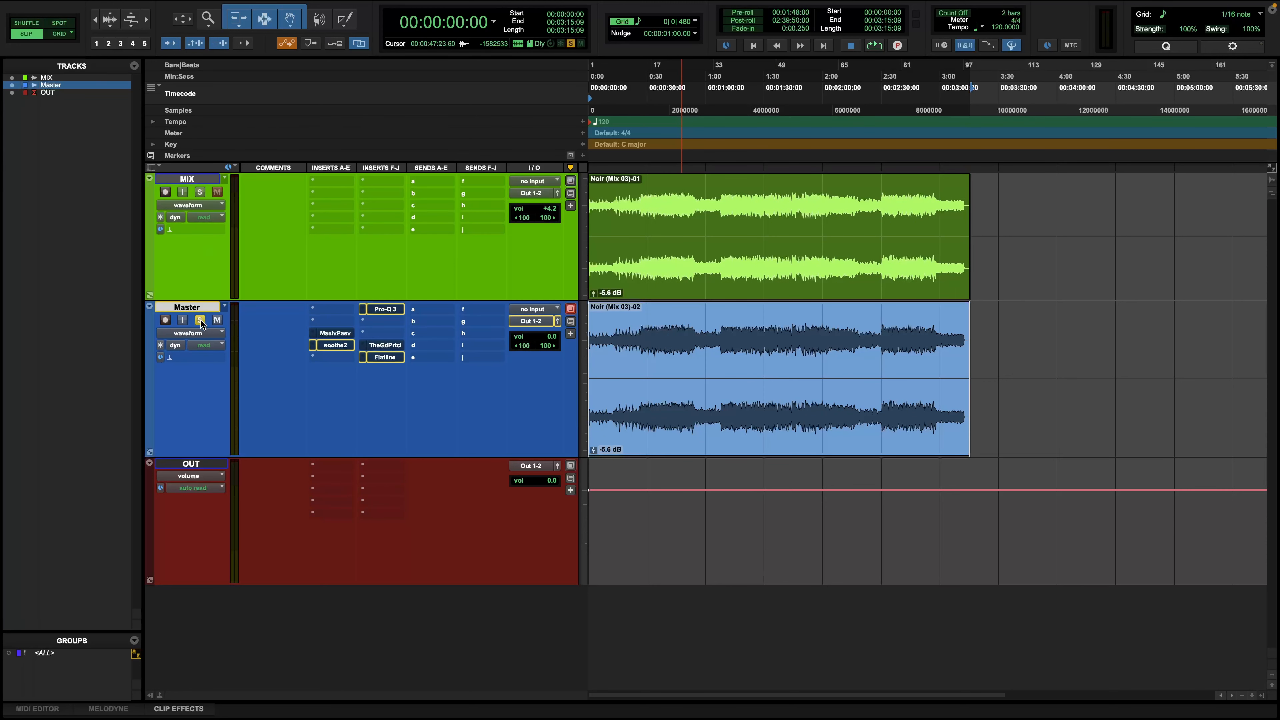
# Step: Set the session's solo mode to X-OR (Cancels Previous Solo)
pyautogui.moveTo(321, 5)
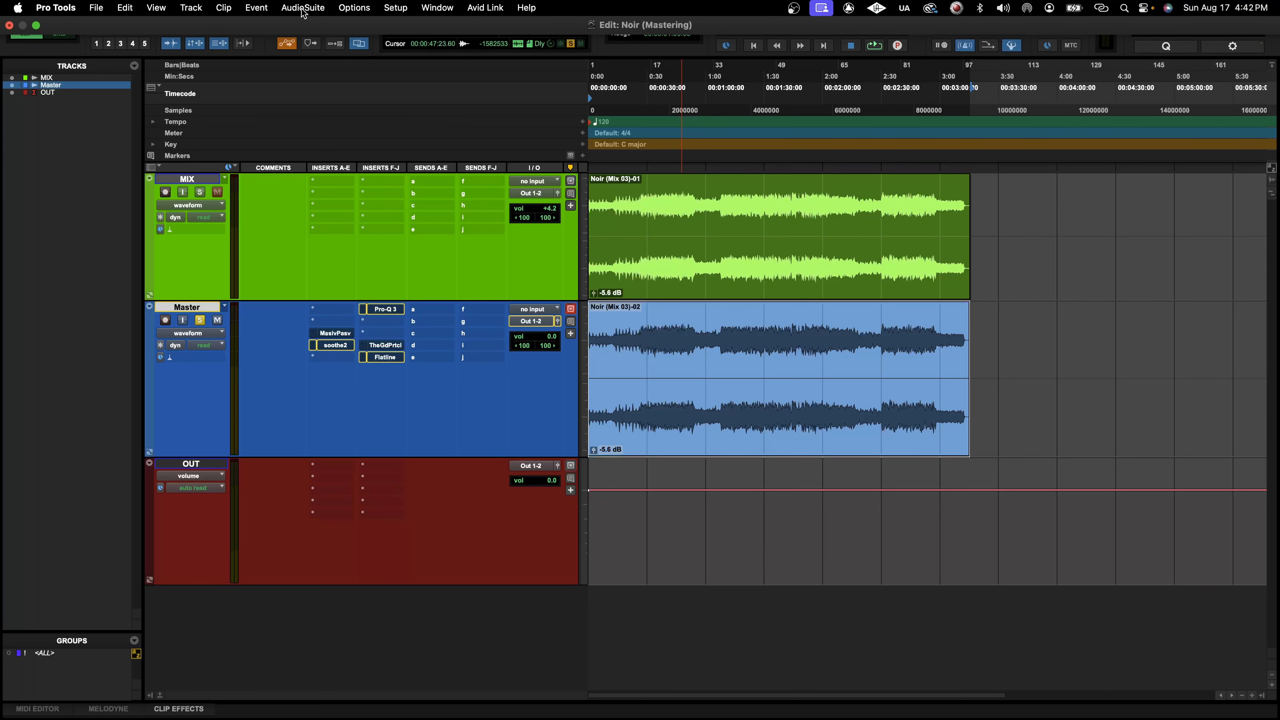
pyautogui.click(356, 8)
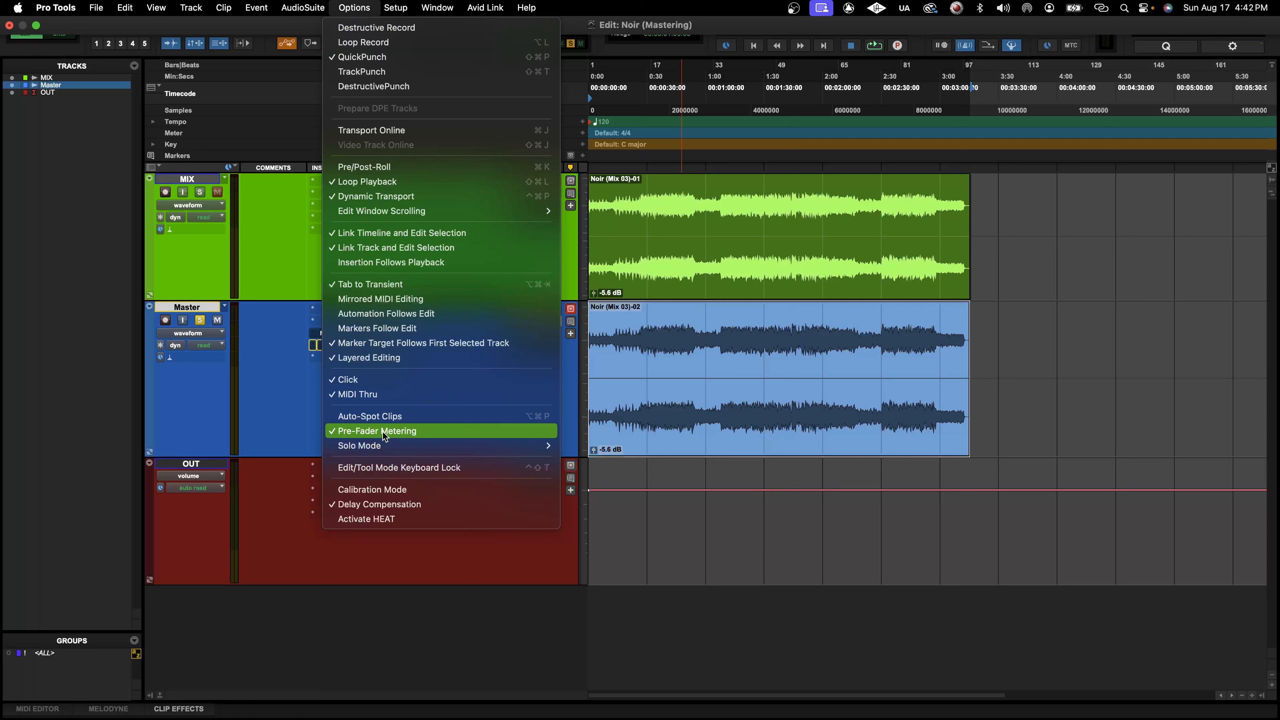
pyautogui.moveTo(386, 446)
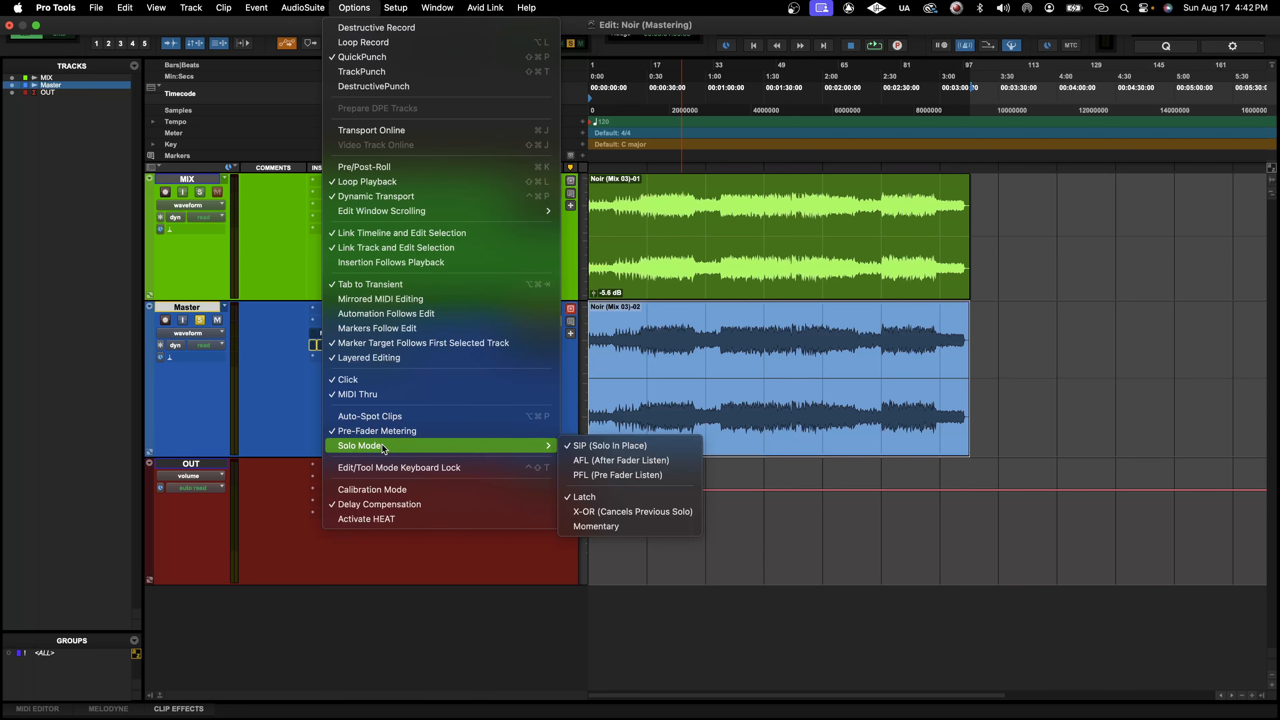
pyautogui.click(613, 513)
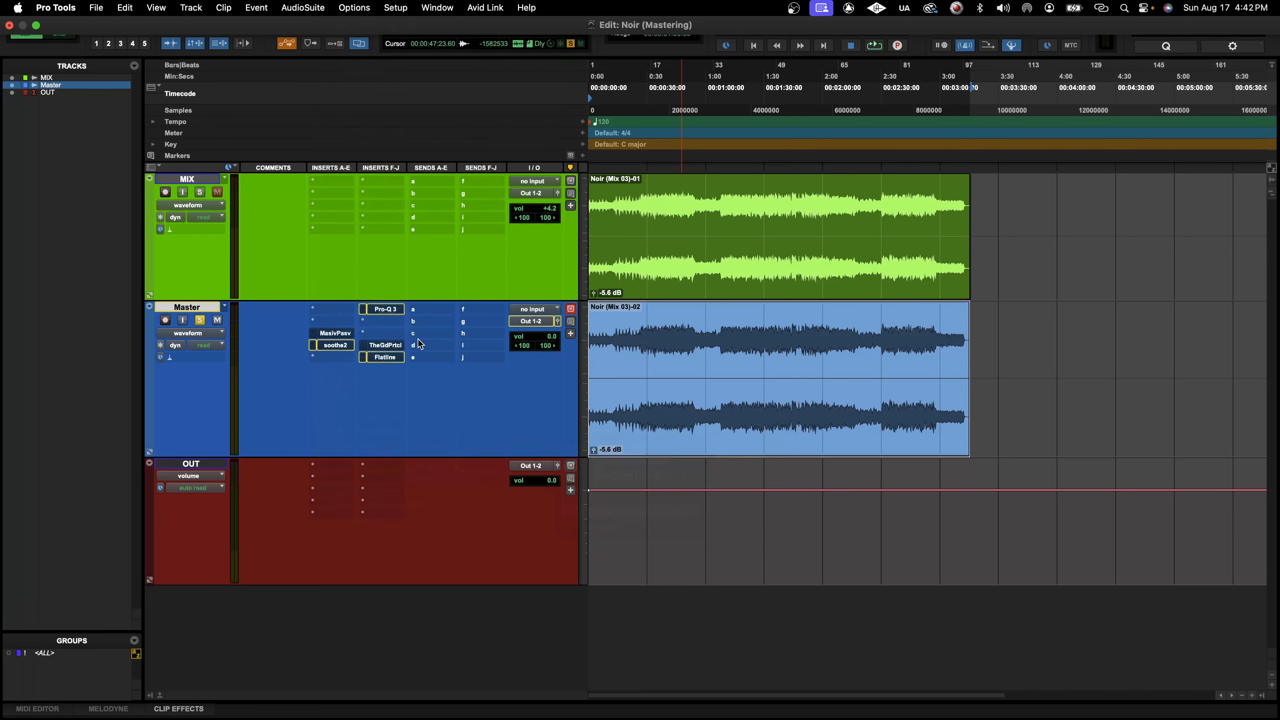
# Step: Switch the solo to MIX, over to Master, and back to the MIX track
pyautogui.click(200, 192)
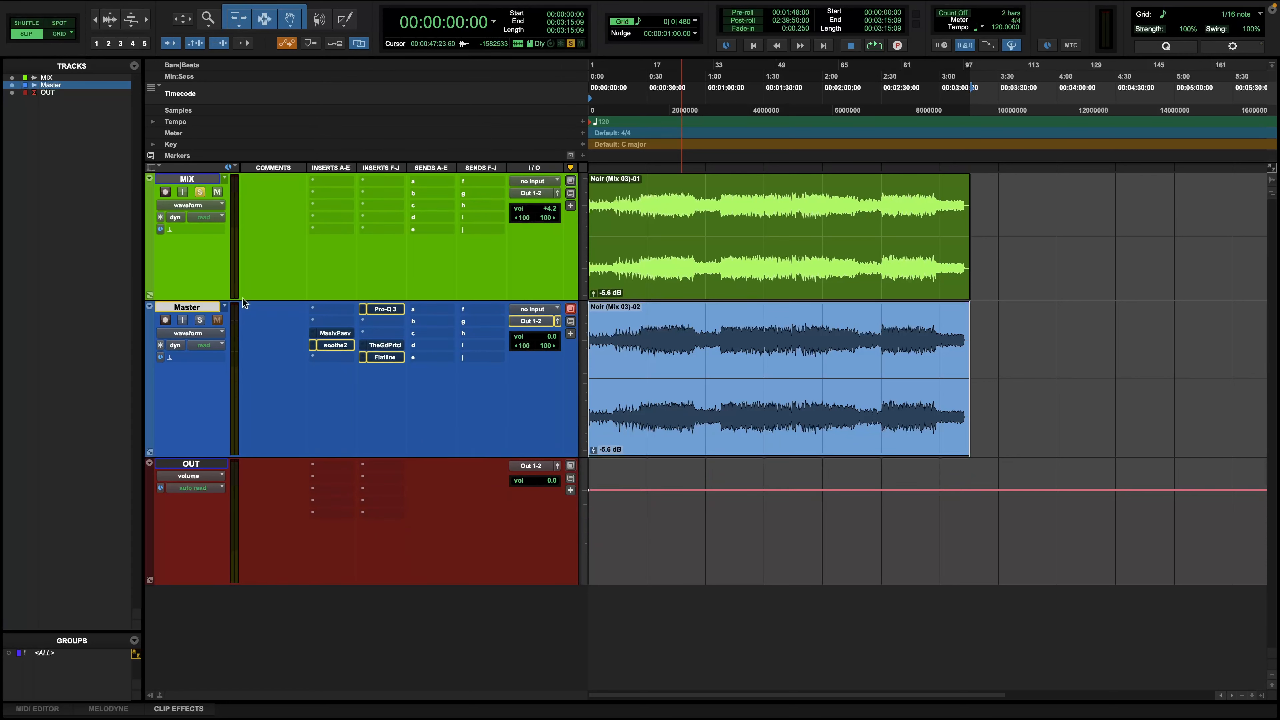
pyautogui.click(203, 324)
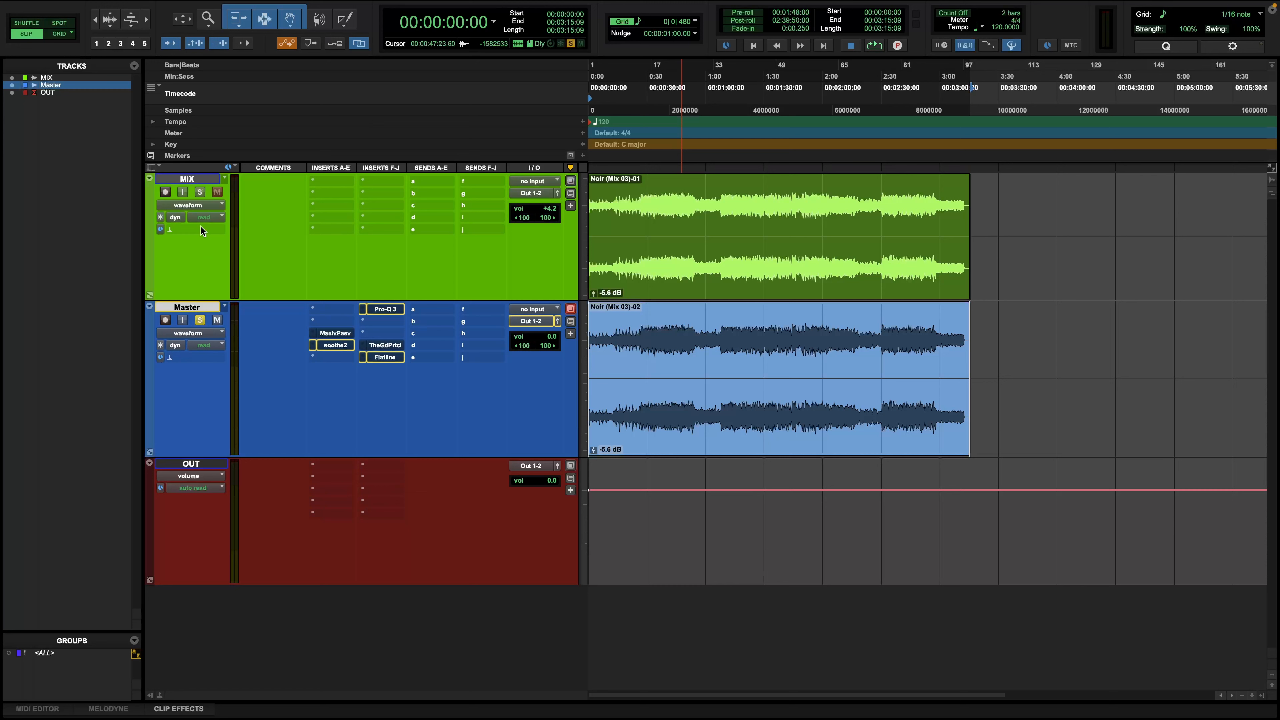
pyautogui.click(199, 195)
# Step: Play the soloed MIX track from the beginning, select its whole clip, and stop playback
pyautogui.press('space')
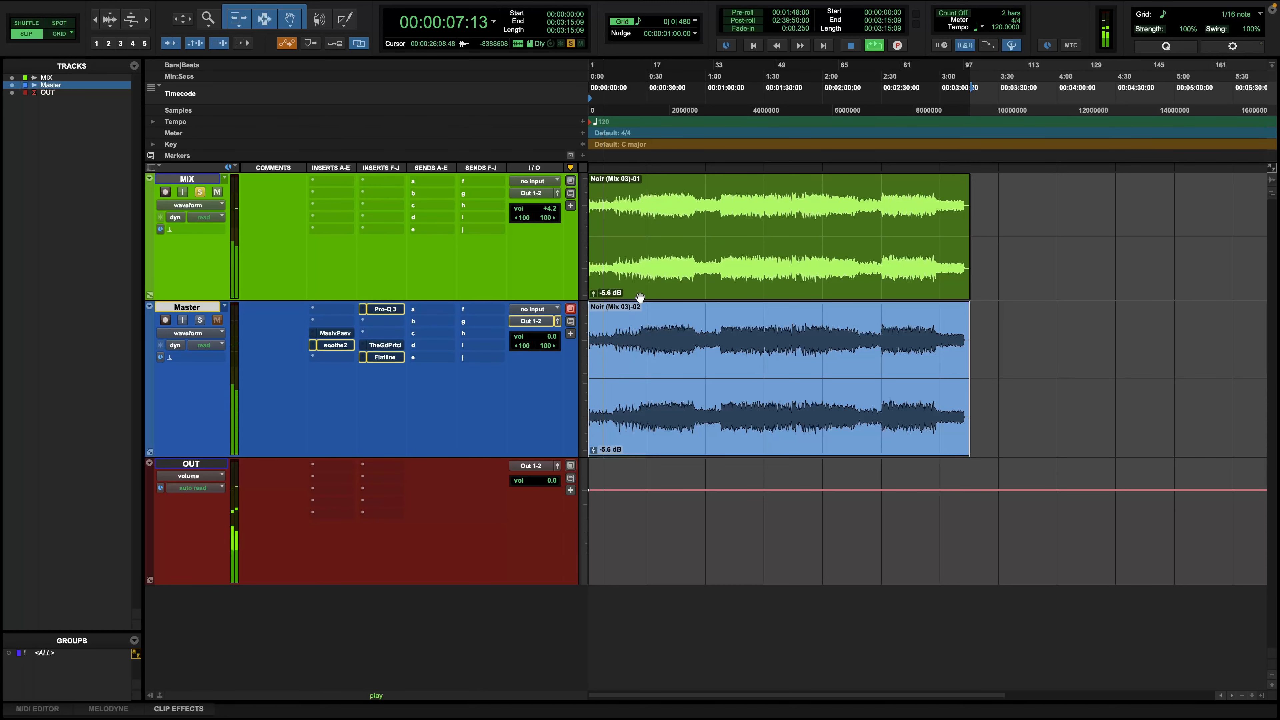
pyautogui.click(642, 202)
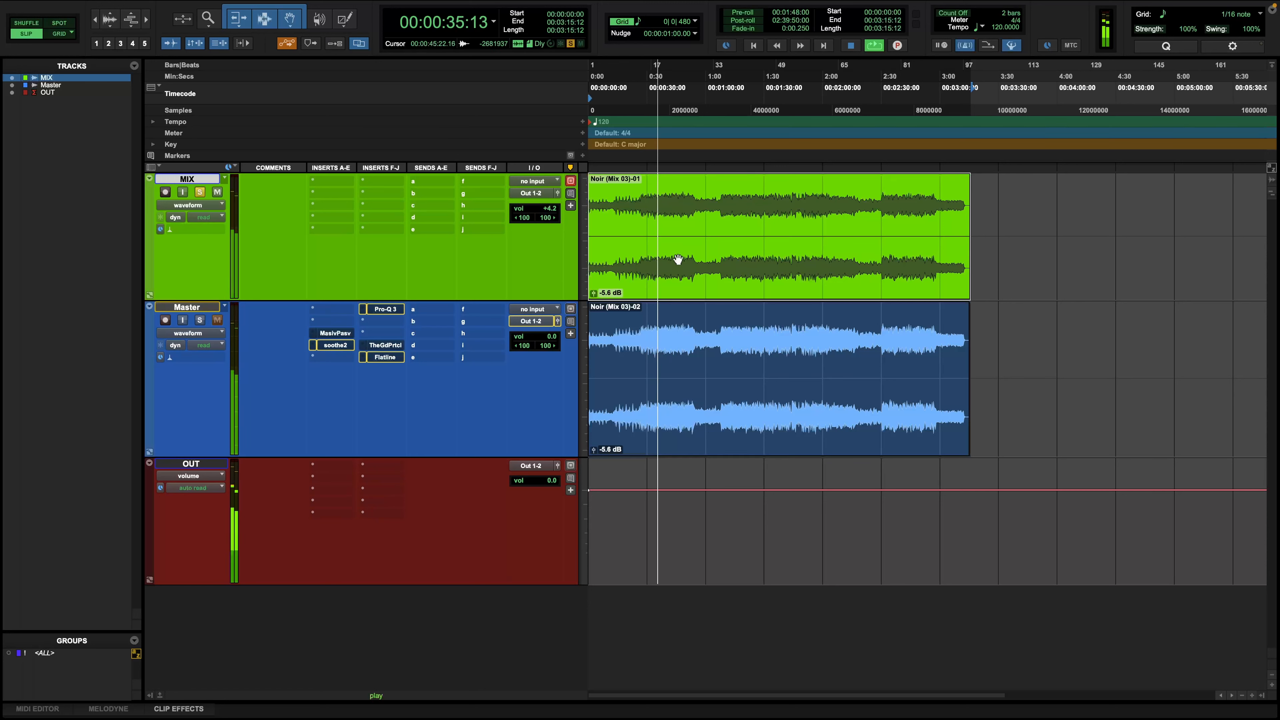
pyautogui.press('space')
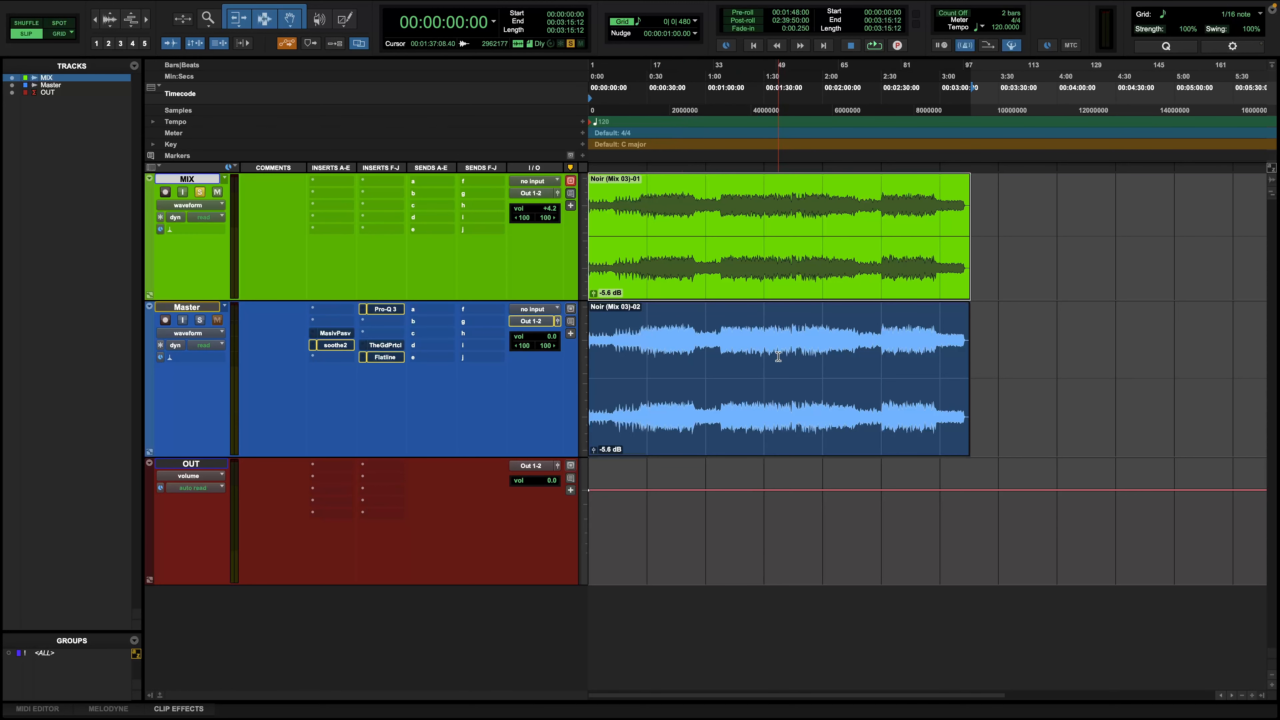
# Step: Place the edit cursor at 00:00:26:18 in the MIX track and briefly audition that section
pyautogui.click(642, 331)
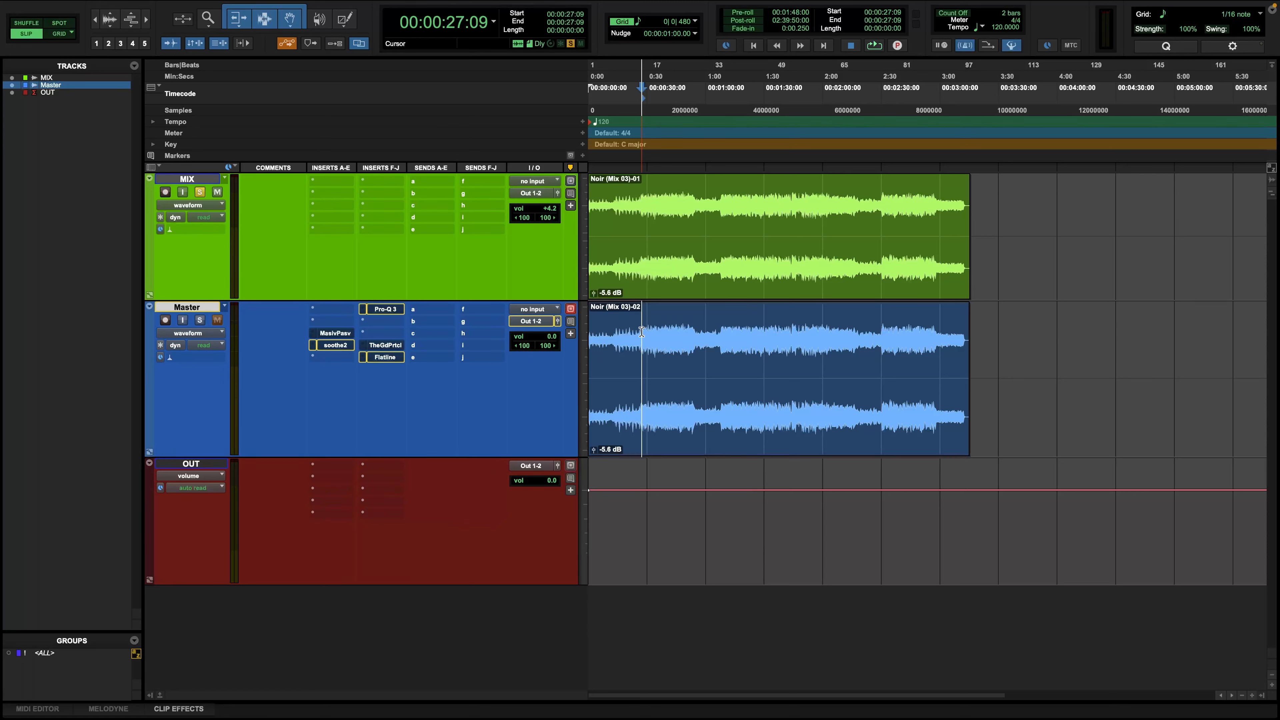
pyautogui.click(640, 193)
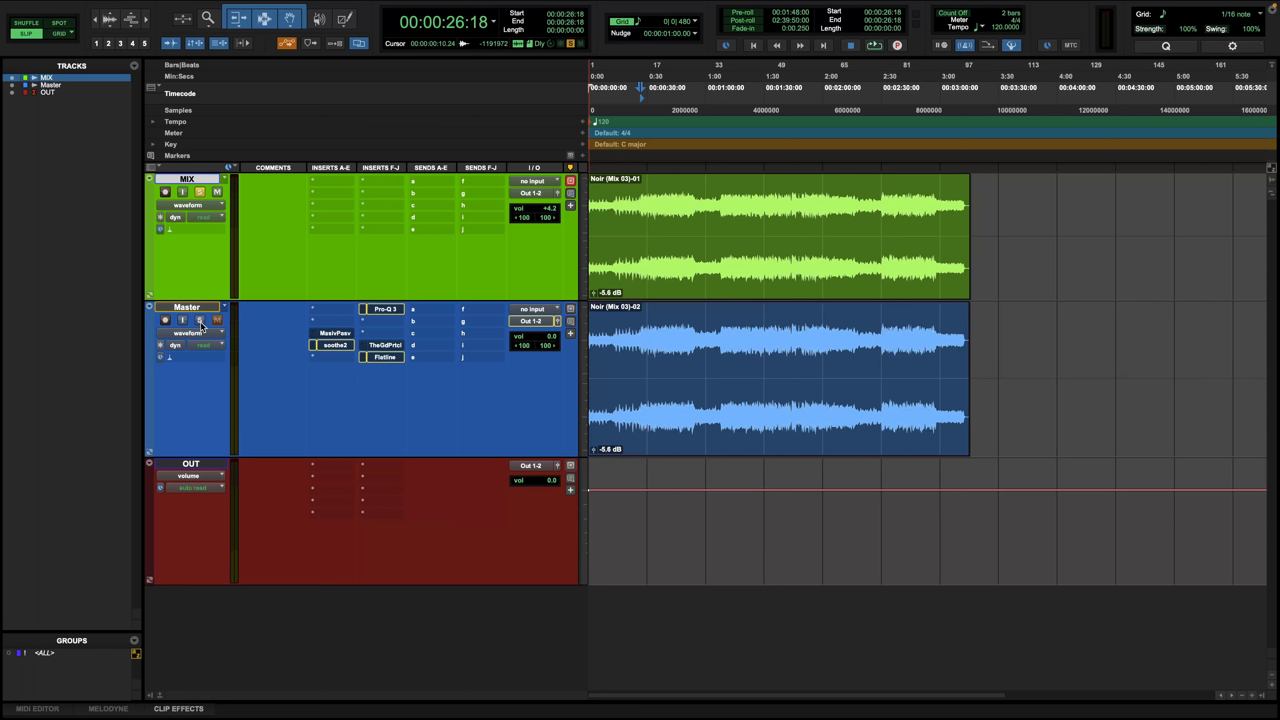
pyautogui.press('space')
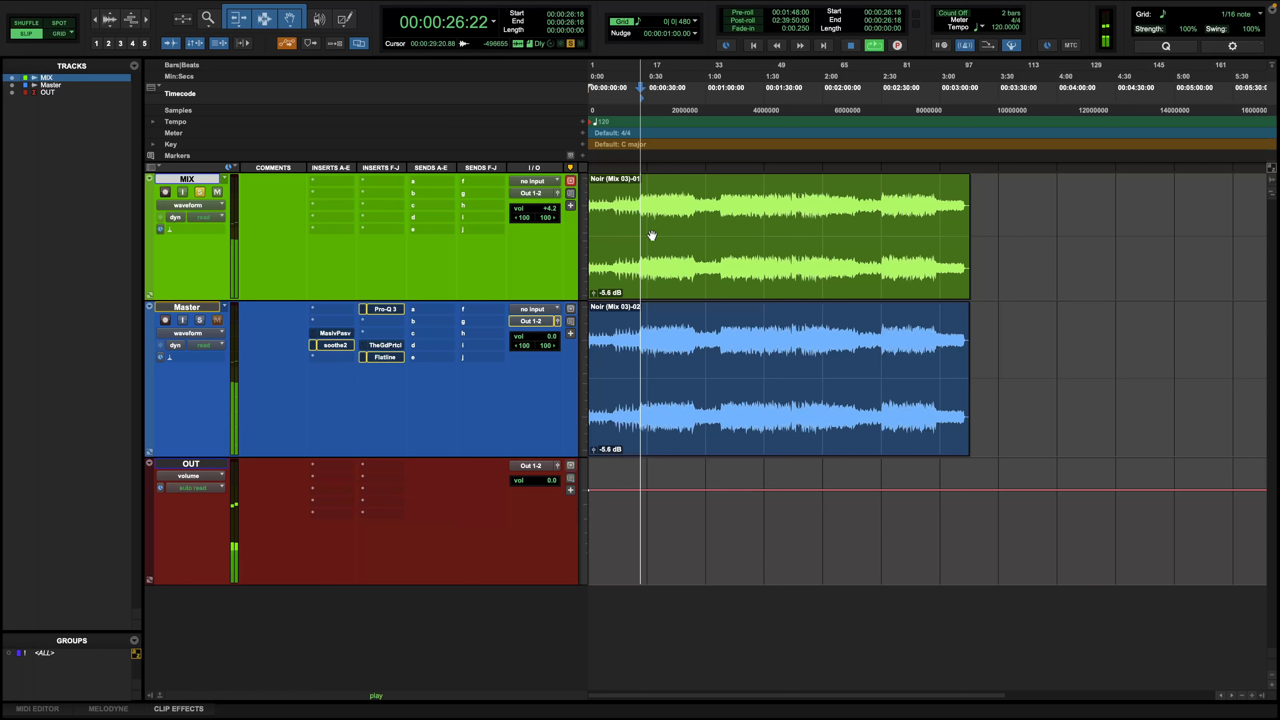
pyautogui.press('space')
# Step: Play from the edit cursor and alternate the solo between MIX and Master to compare them, ending on Master
pyautogui.click(200, 322)
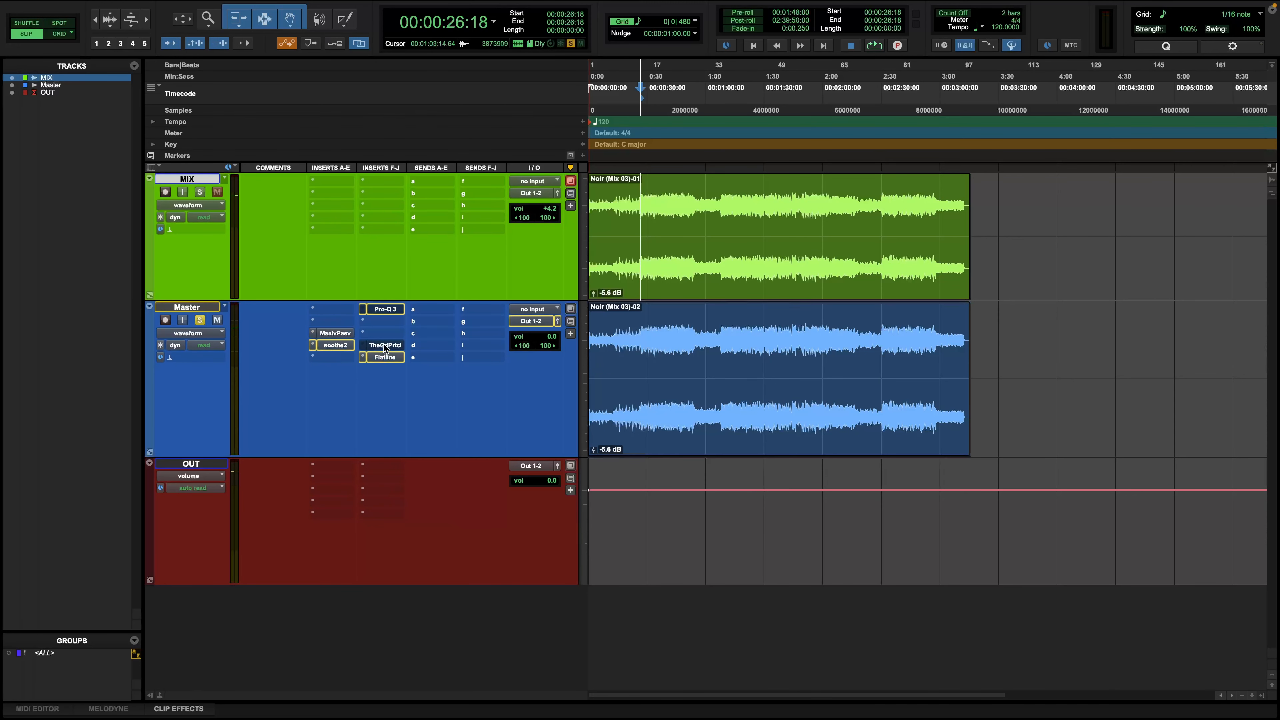
pyautogui.click(199, 194)
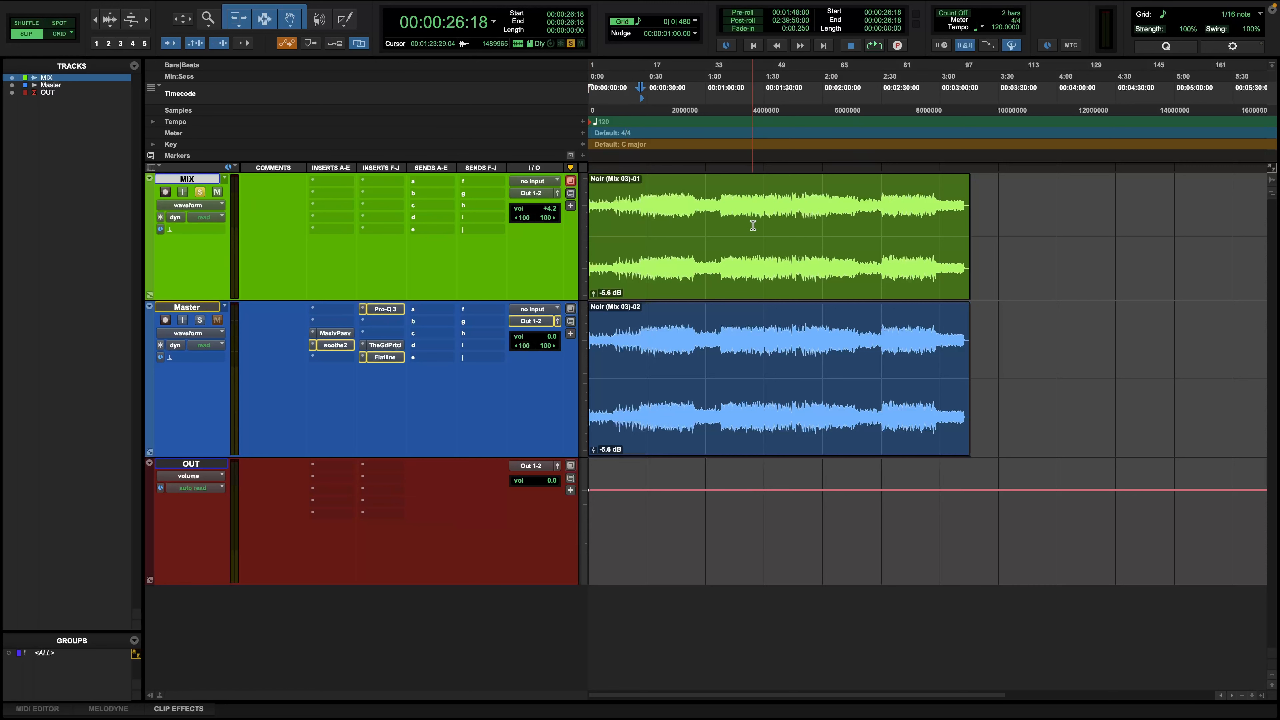
pyautogui.press('space')
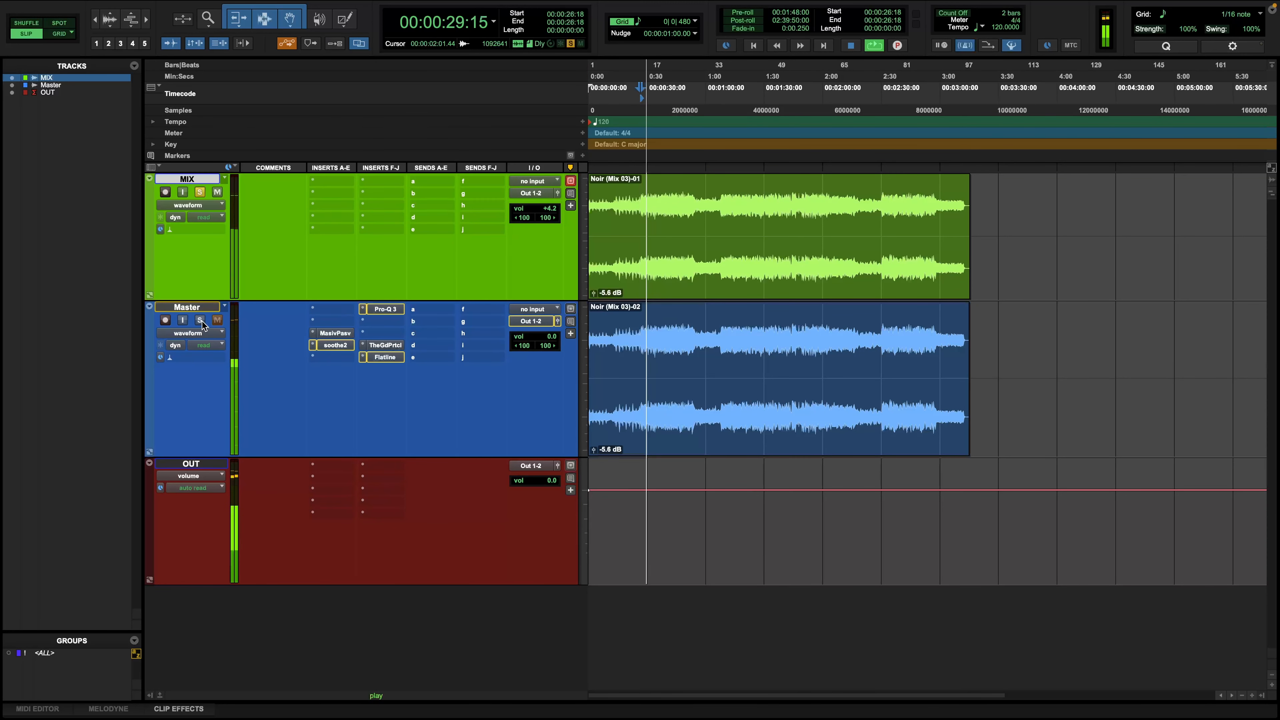
pyautogui.click(201, 321)
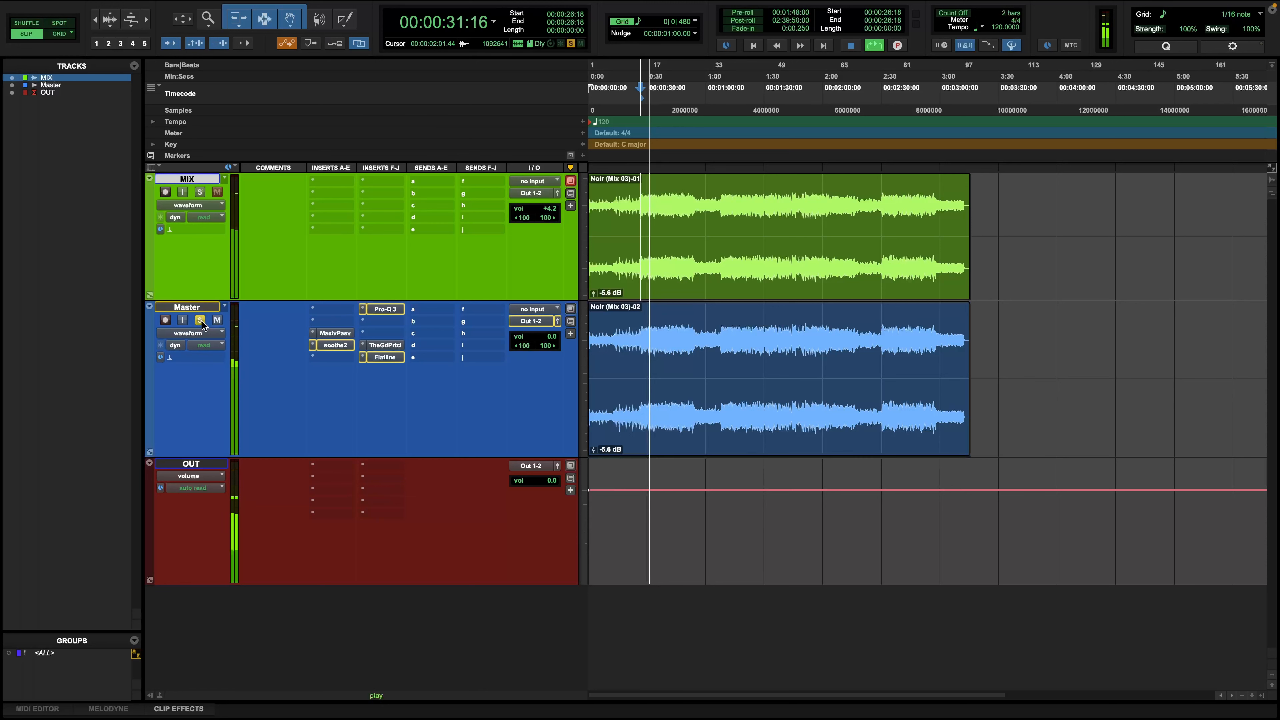
pyautogui.click(201, 192)
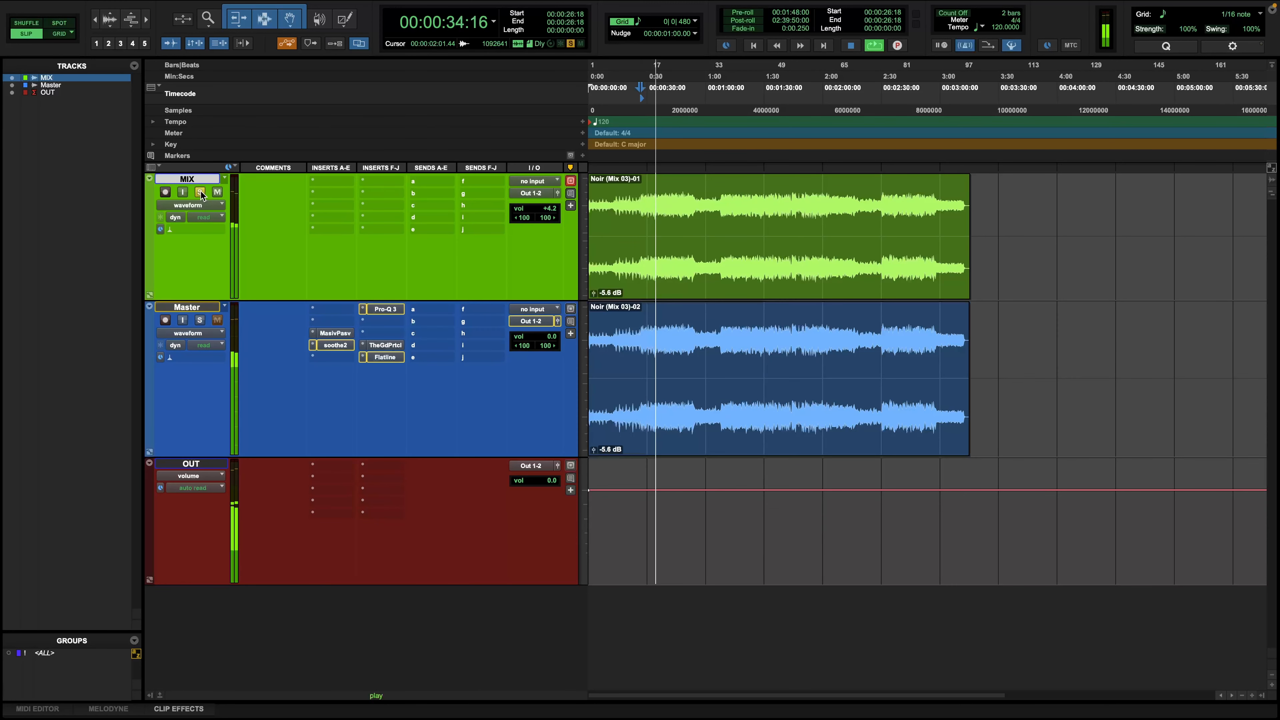
pyautogui.click(200, 321)
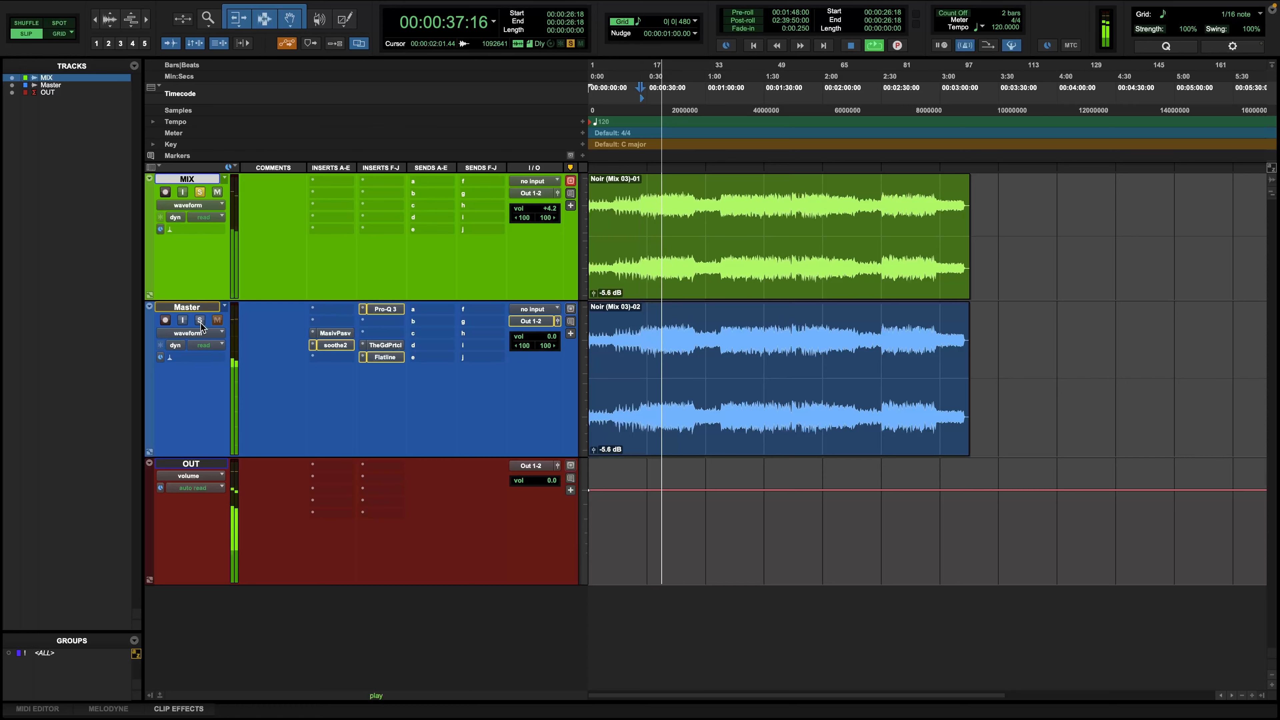
# Step: In the Master track's Flatline plug-in, set the threshold to -4.72 and the output to -1.69
pyautogui.click(385, 357)
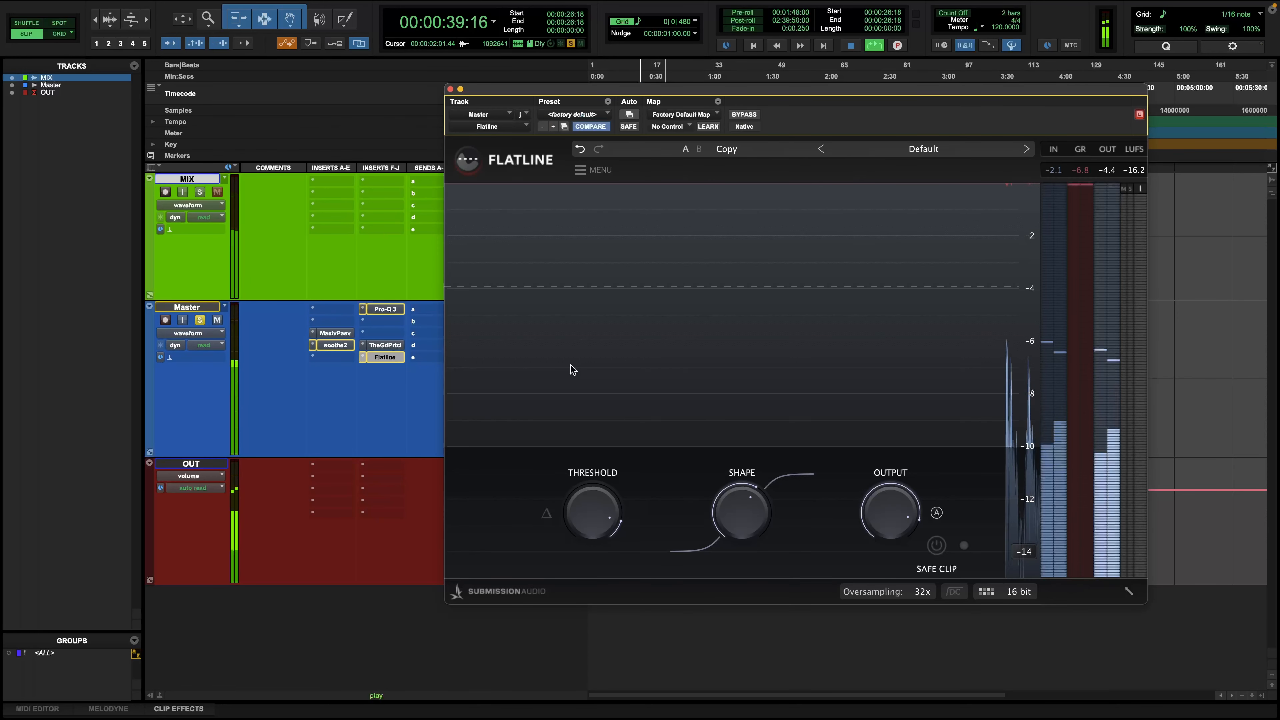
pyautogui.moveTo(753, 519)
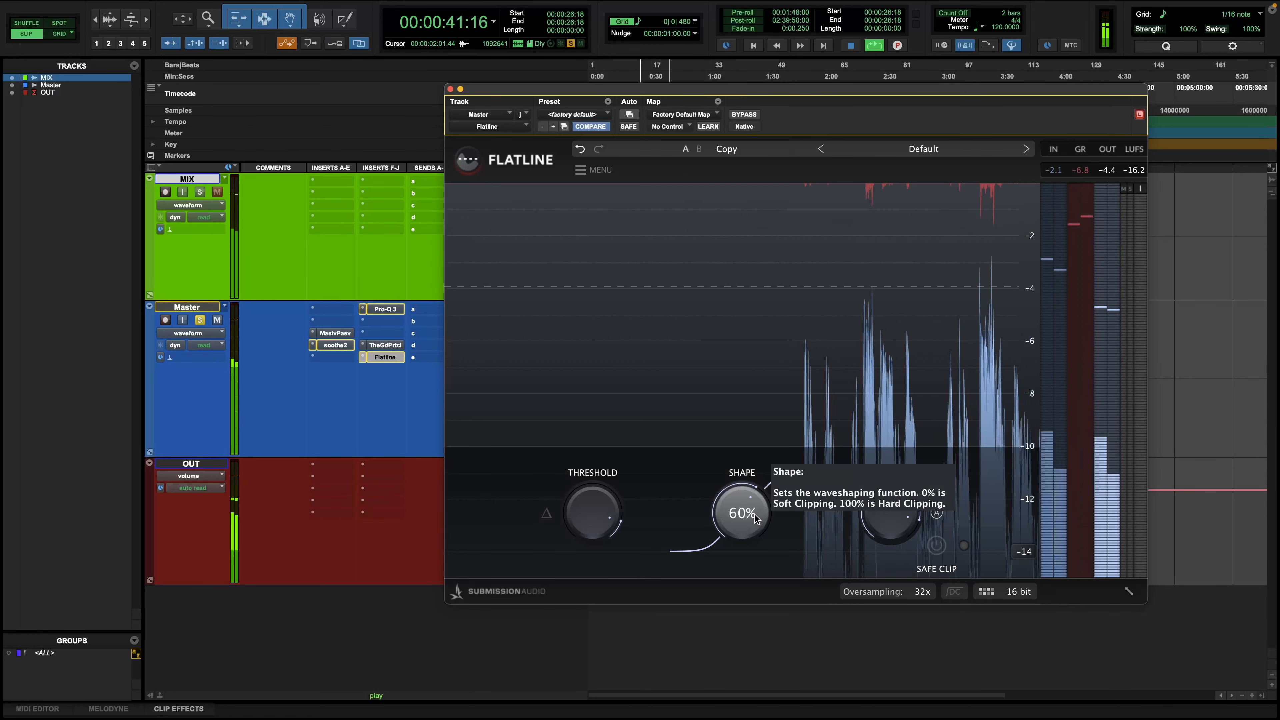
pyautogui.moveTo(600, 519)
pyautogui.moveTo(599, 514); pyautogui.dragTo(600, 520)
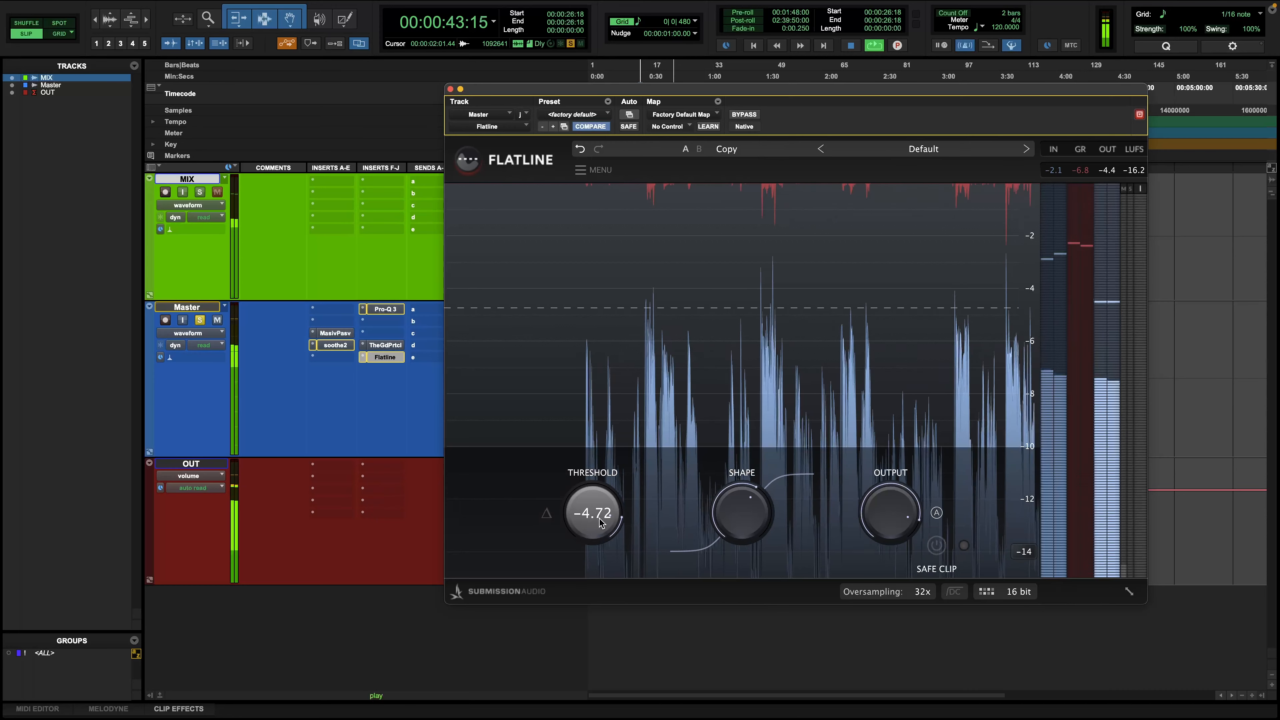
pyautogui.moveTo(911, 511); pyautogui.dragTo(915, 498)
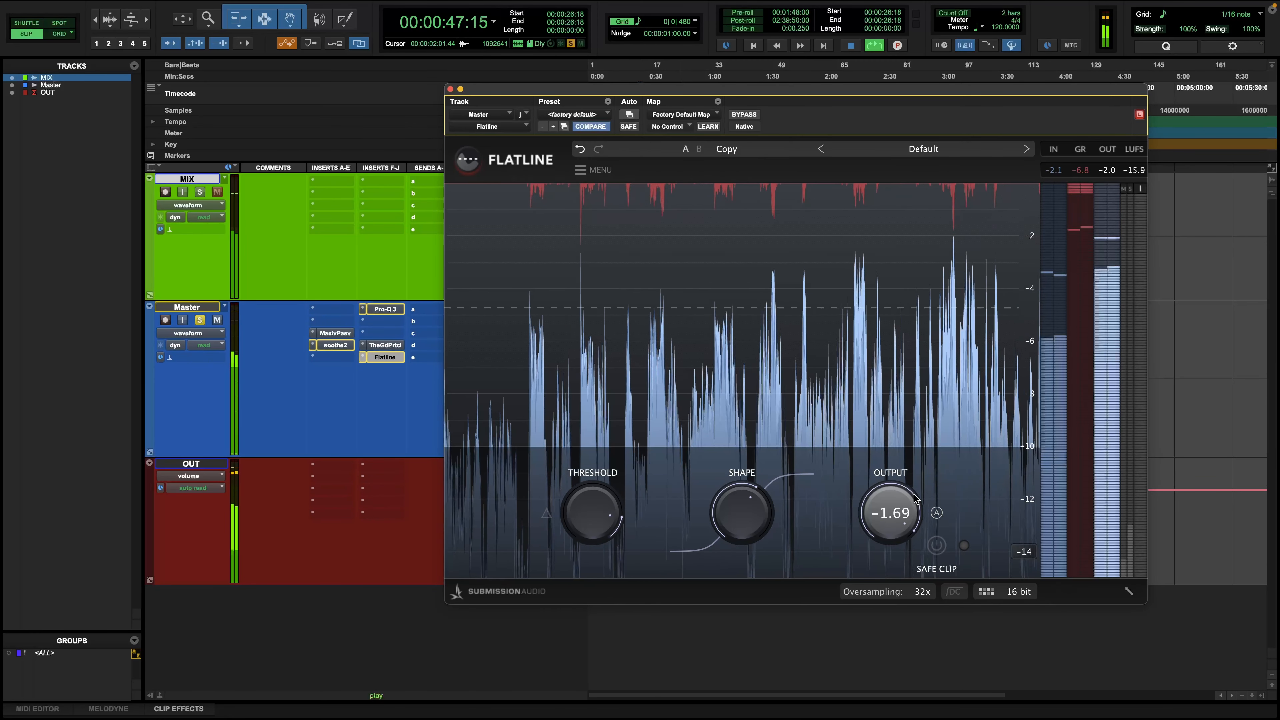
# Step: Compare the adjusted Master against MIX by swapping the solo during playback, return to Master, and stop playback
pyautogui.click(199, 192)
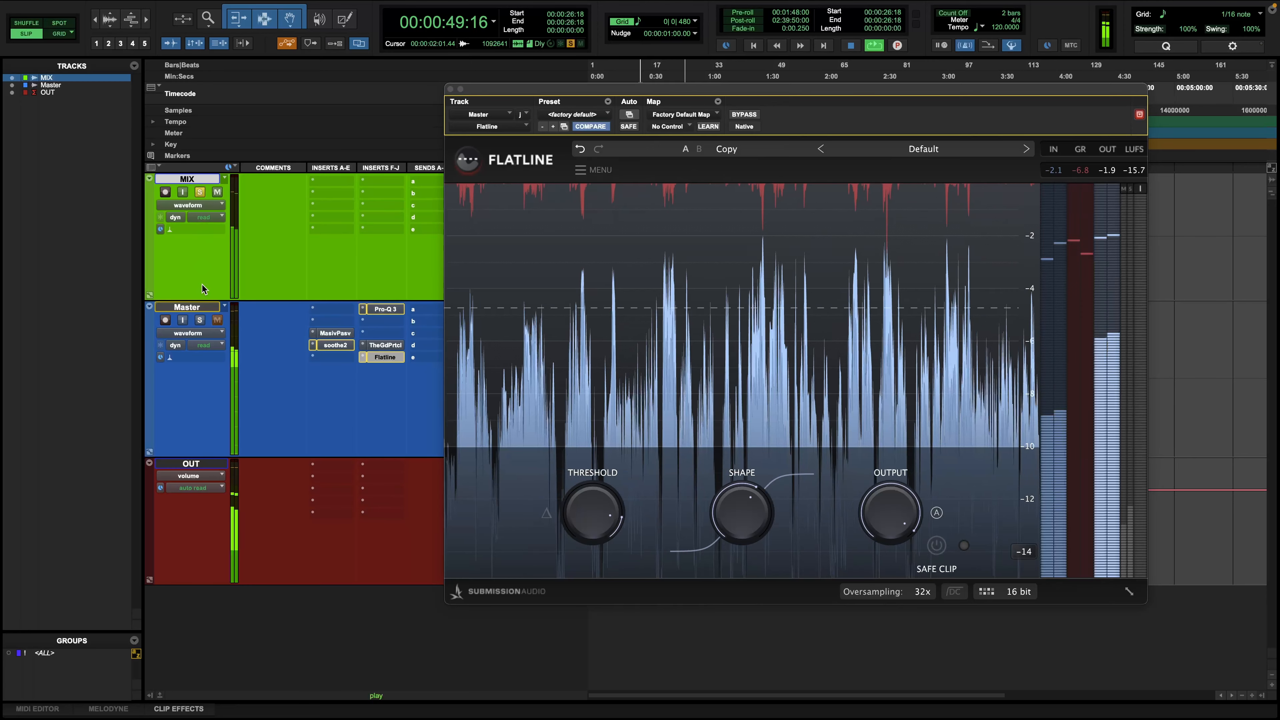
pyautogui.click(200, 321)
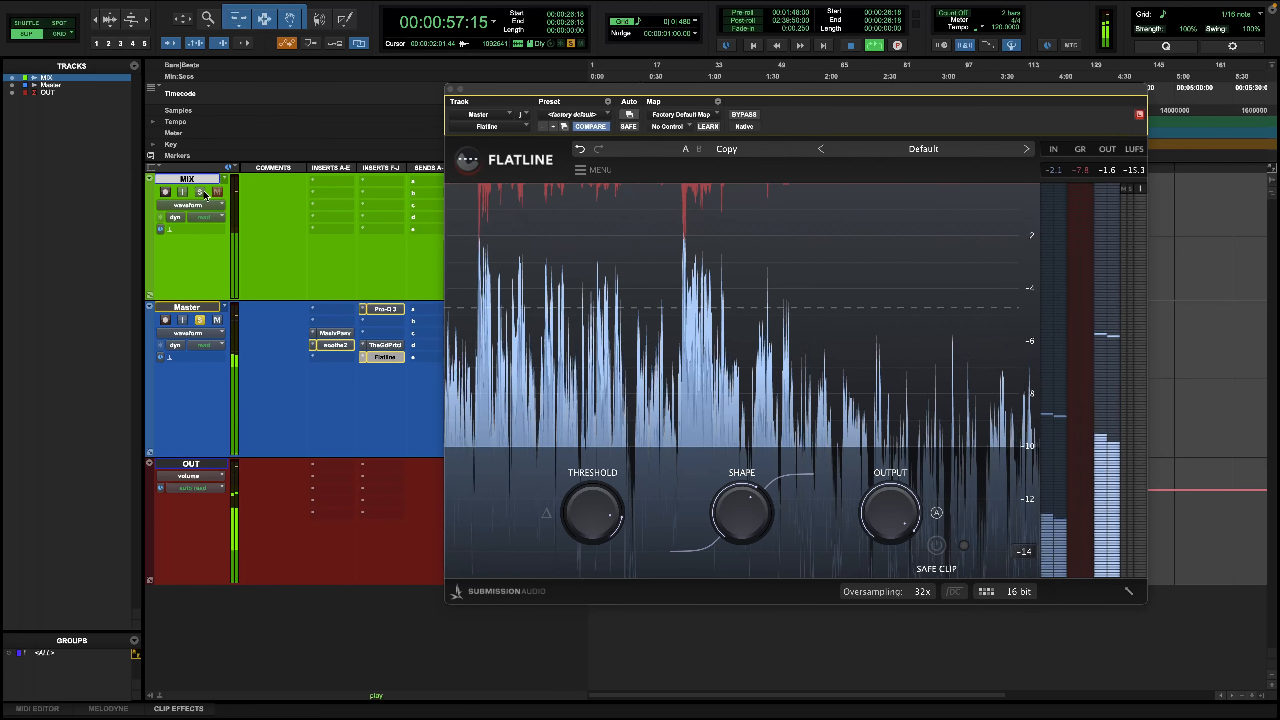
pyautogui.press('space')
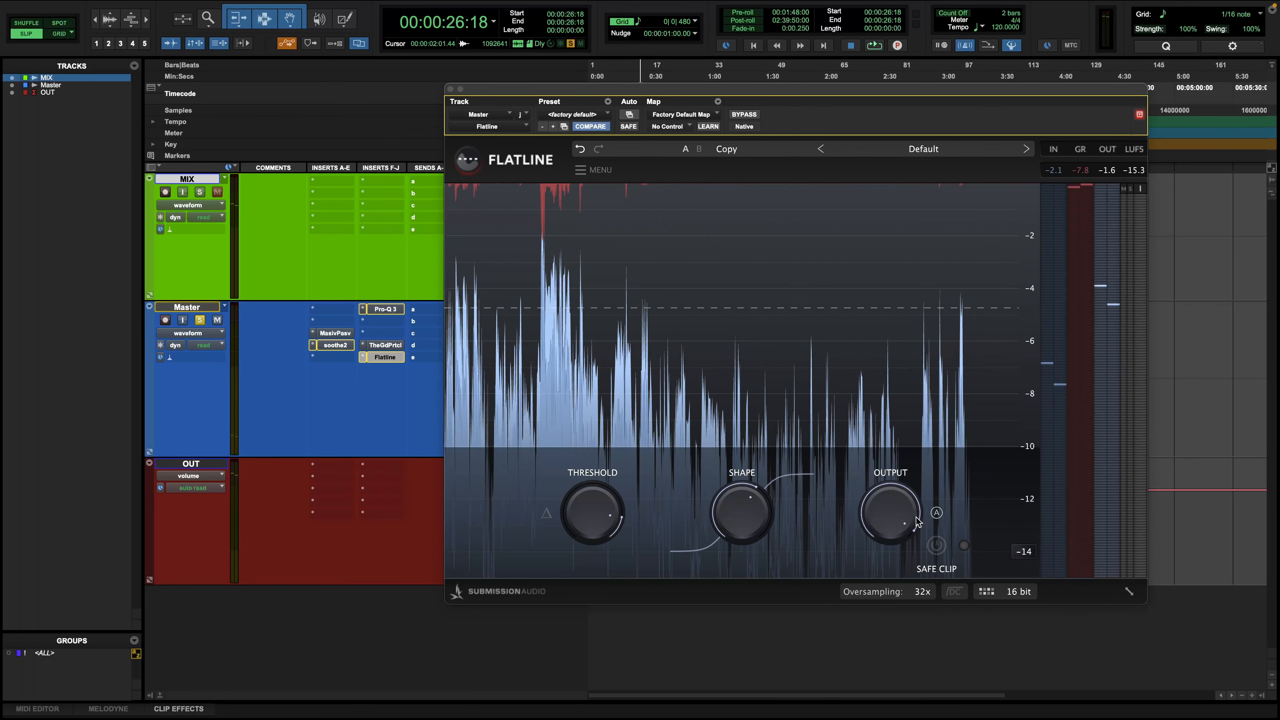
pyautogui.moveTo(903, 519)
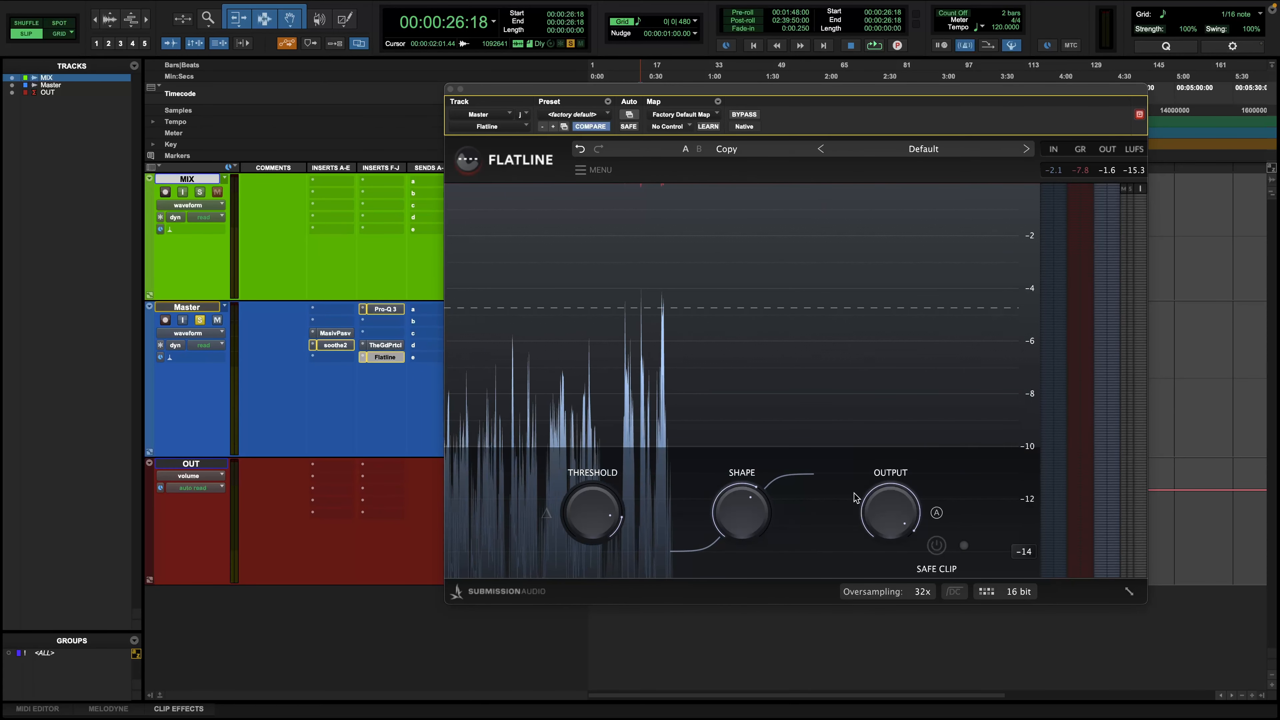
# Step: Reposition the Flatline window over the tracks and close it
pyautogui.moveTo(585, 489)
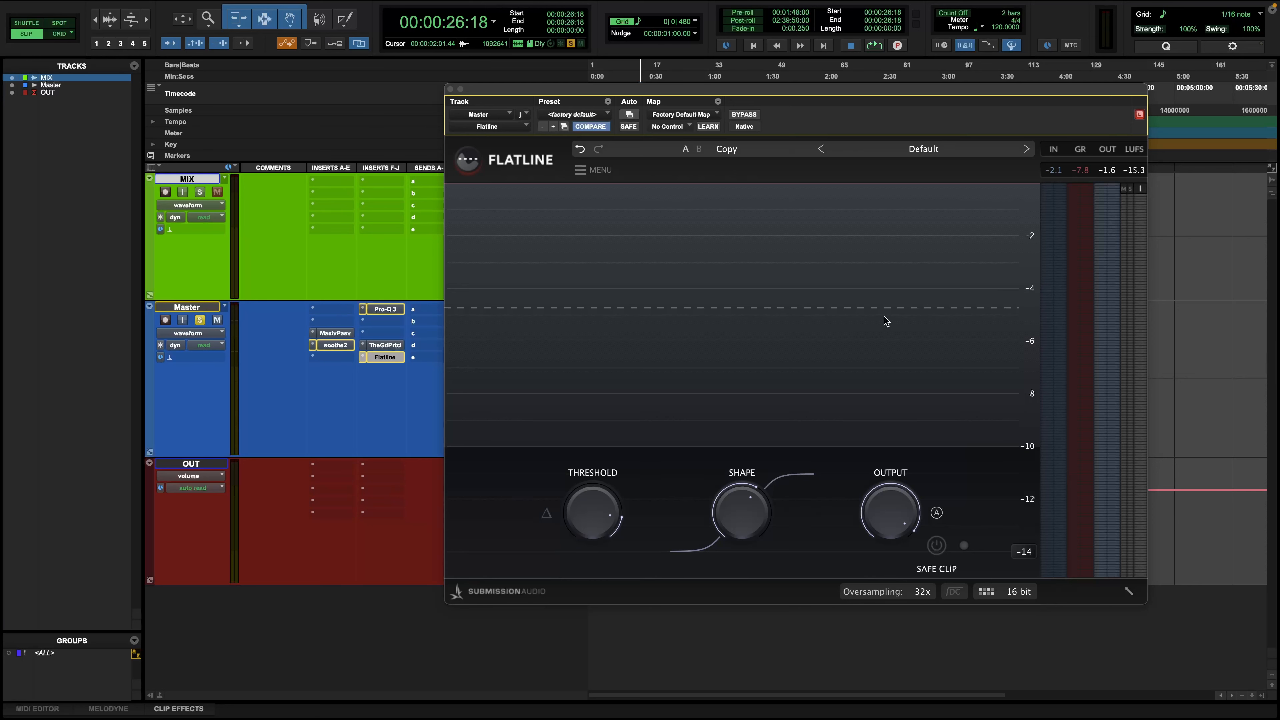
pyautogui.moveTo(1132, 177)
pyautogui.moveTo(965, 94); pyautogui.dragTo(900, 450)
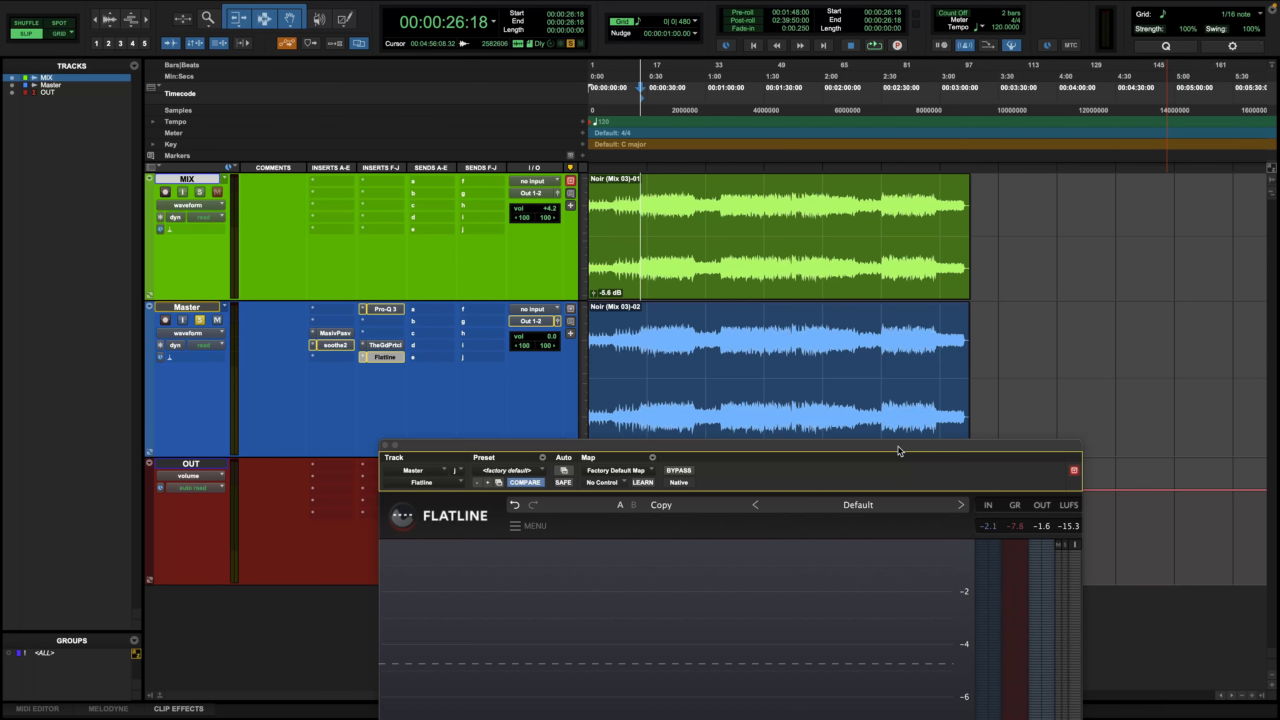
pyautogui.moveTo(900, 450); pyautogui.dragTo(892, 252)
pyautogui.moveTo(1045, 247); pyautogui.dragTo(1050, 160)
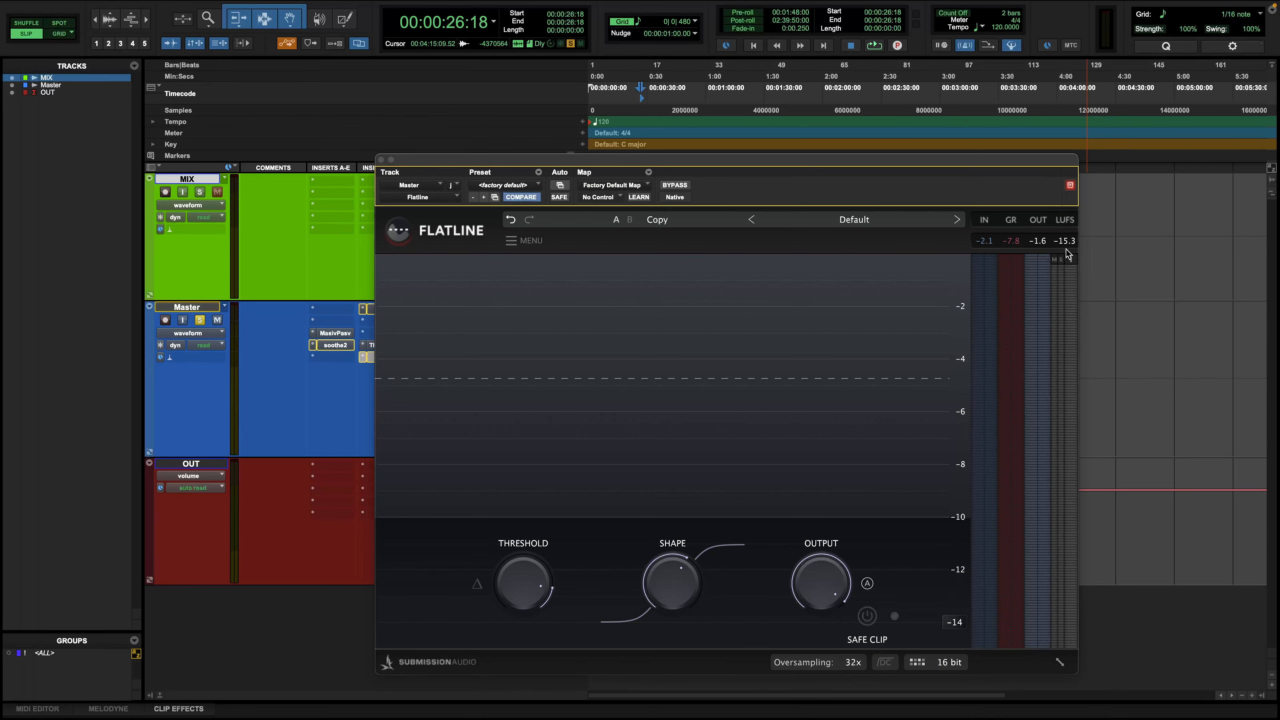
pyautogui.click(381, 159)
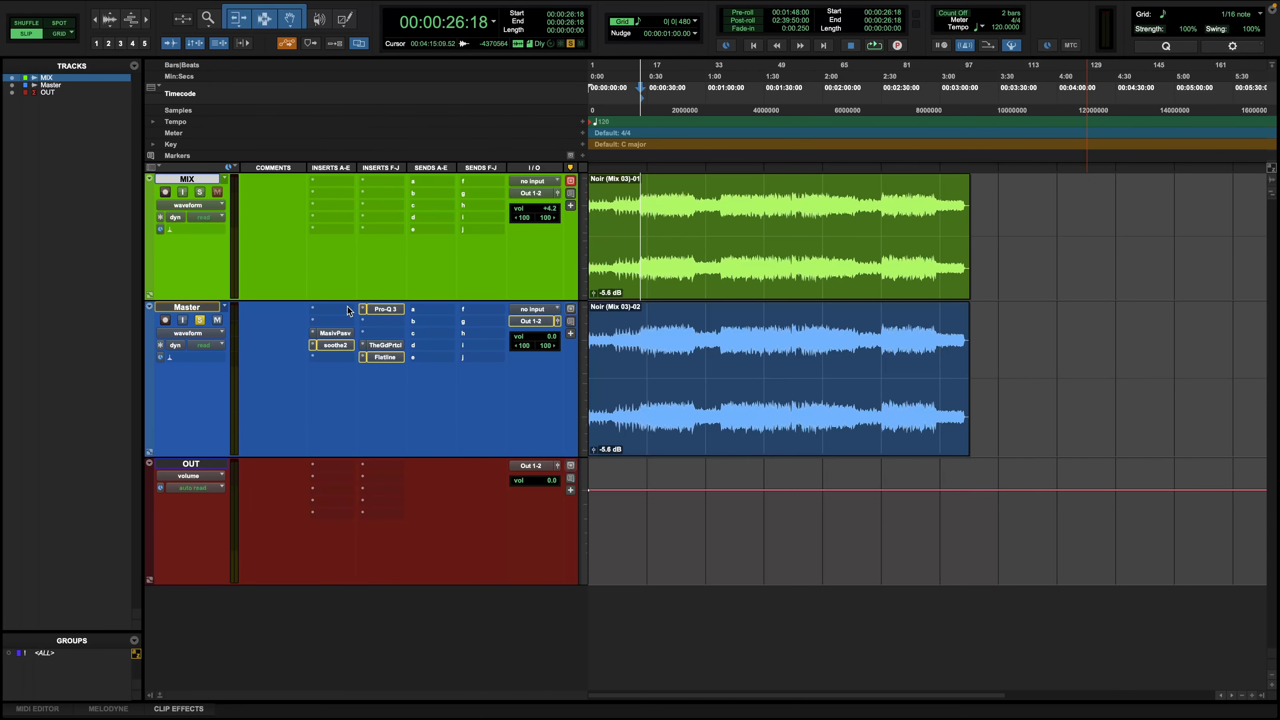
# Step: Open the Manley Massive Passive EQ on the Master track and compare it bypassed and active during playback
pyautogui.click(337, 333)
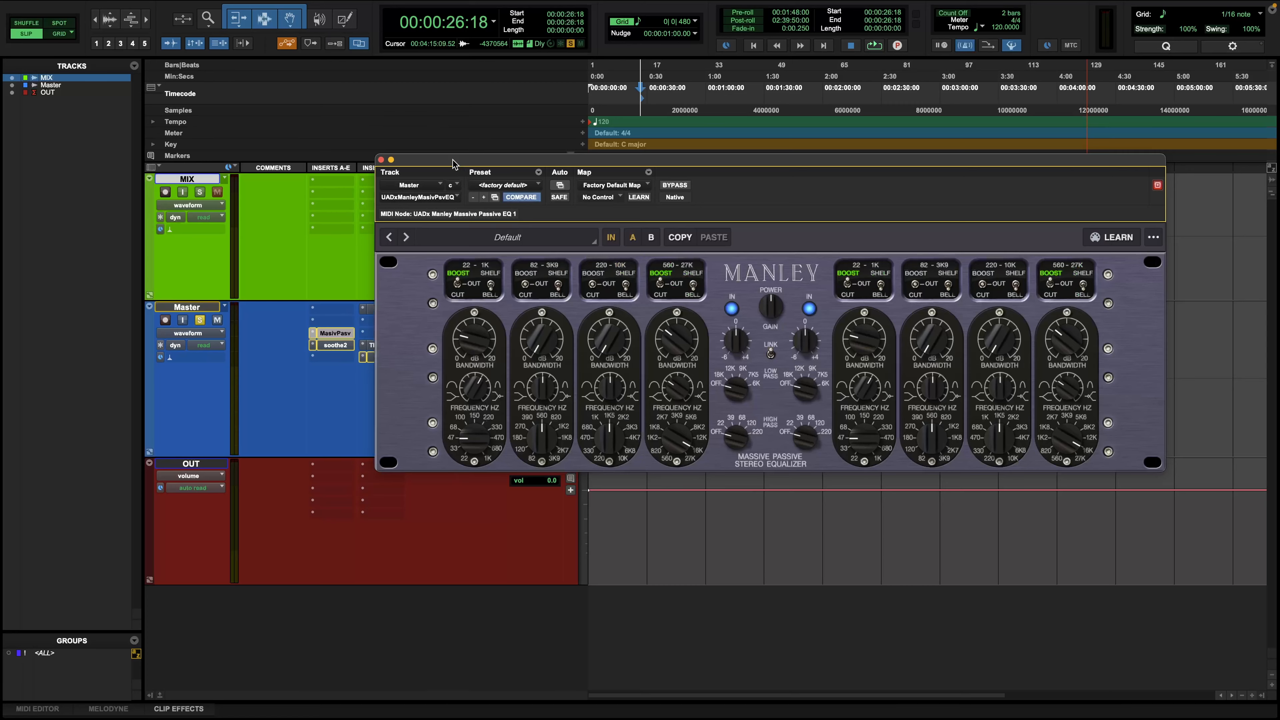
pyautogui.moveTo(453, 159); pyautogui.dragTo(577, 168)
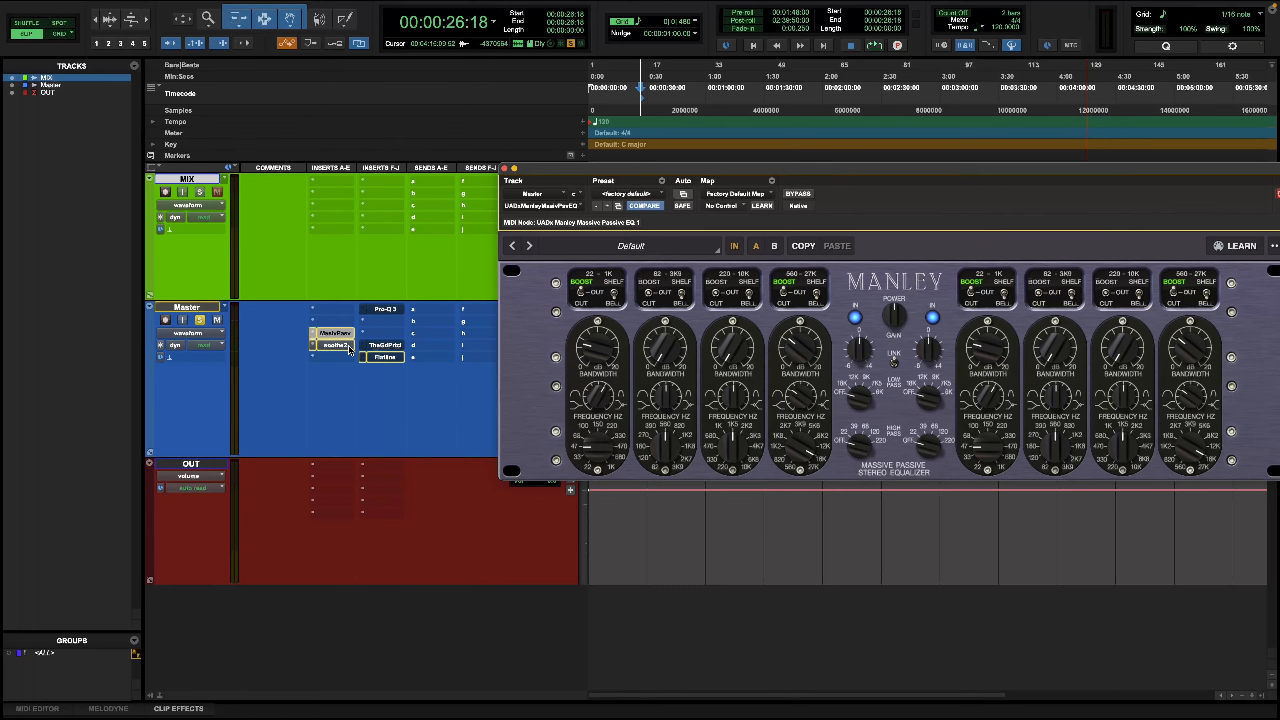
pyautogui.moveTo(784, 168); pyautogui.dragTo(666, 176)
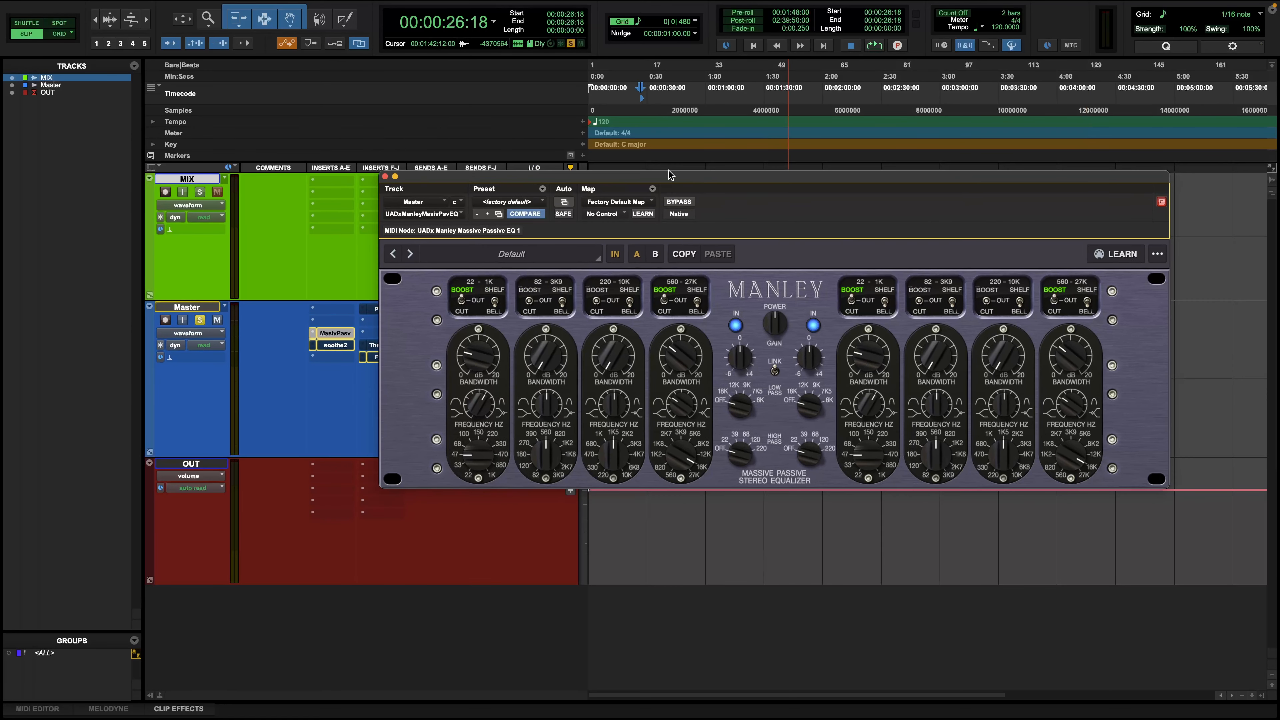
pyautogui.press('space')
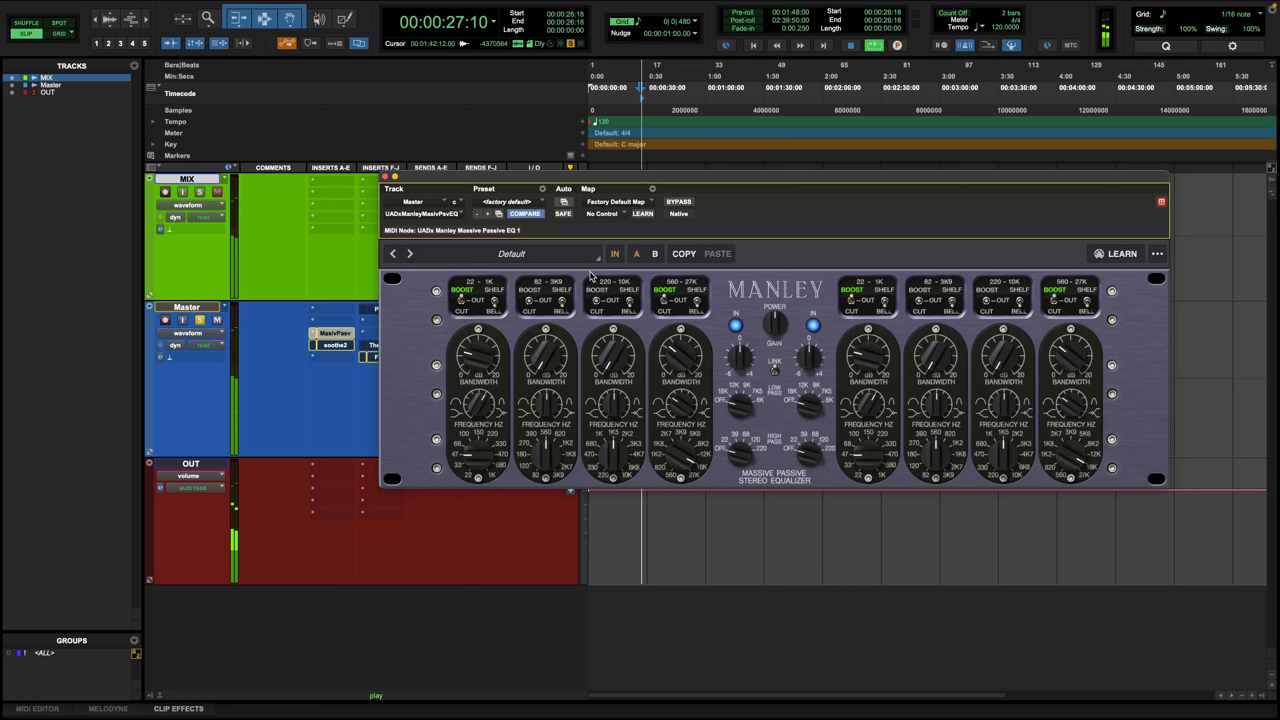
pyautogui.click(679, 203)
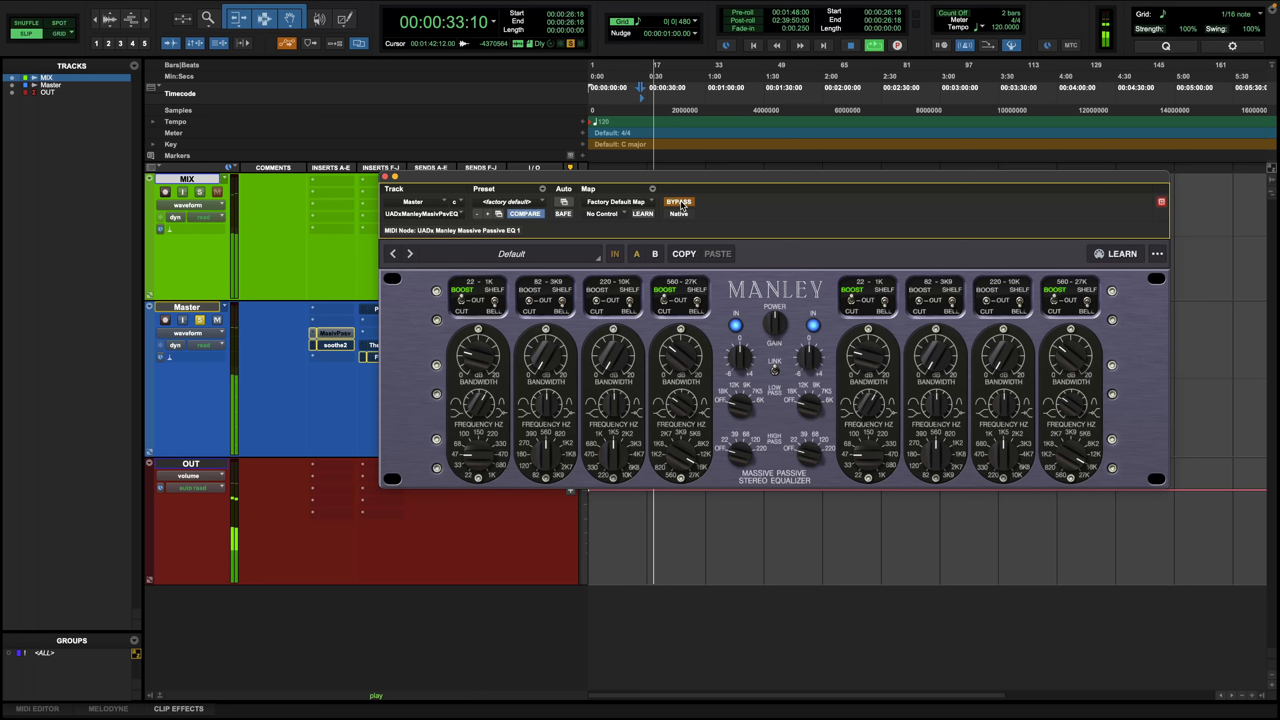
pyautogui.click(679, 202)
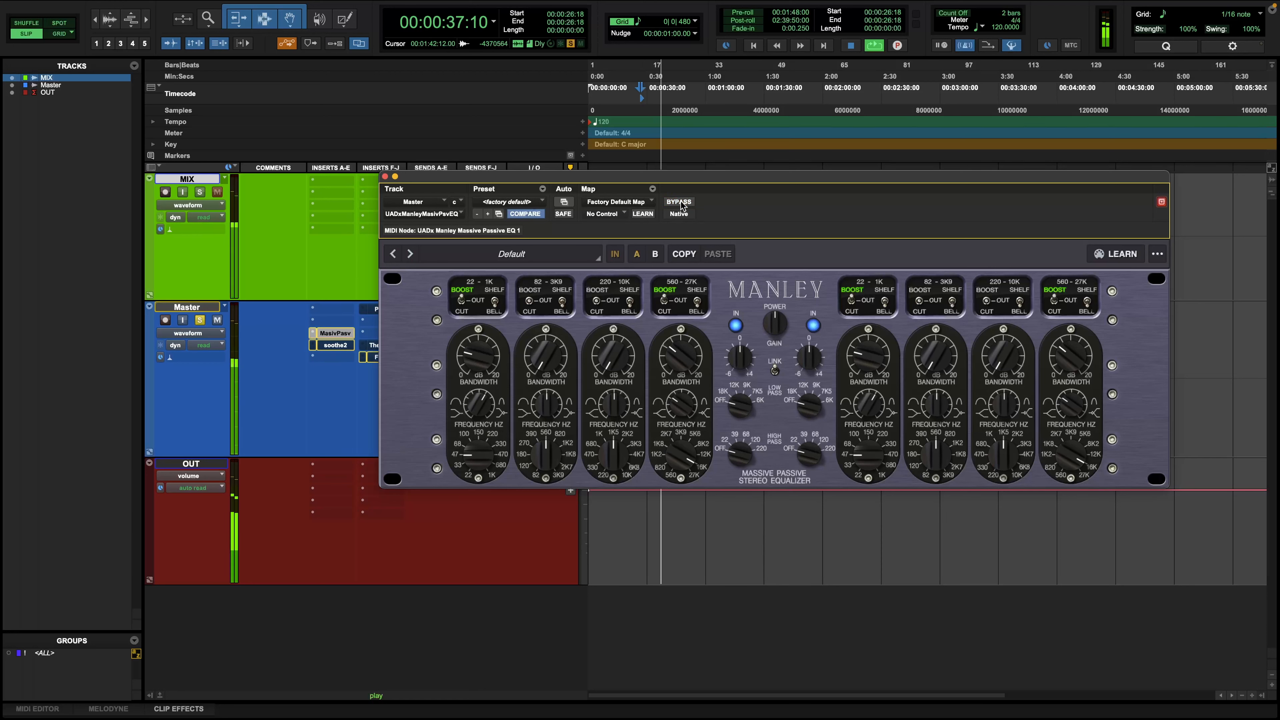
pyautogui.click(679, 202)
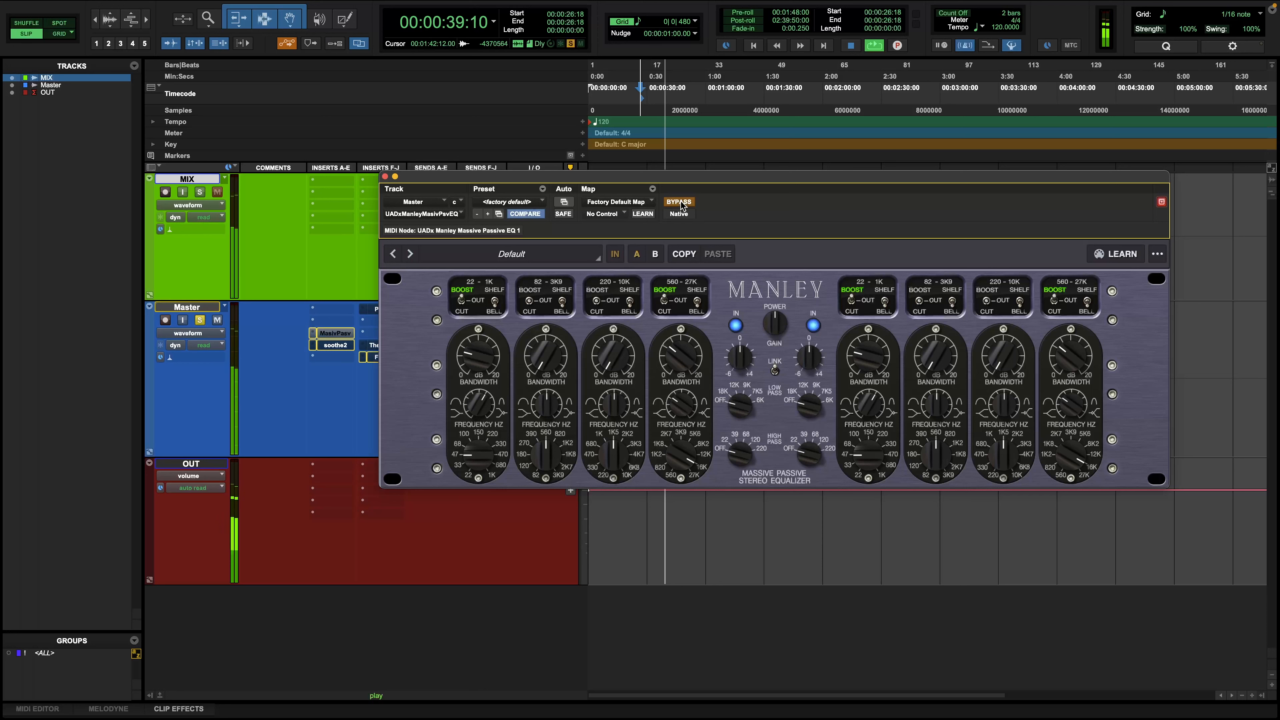
pyautogui.click(681, 204)
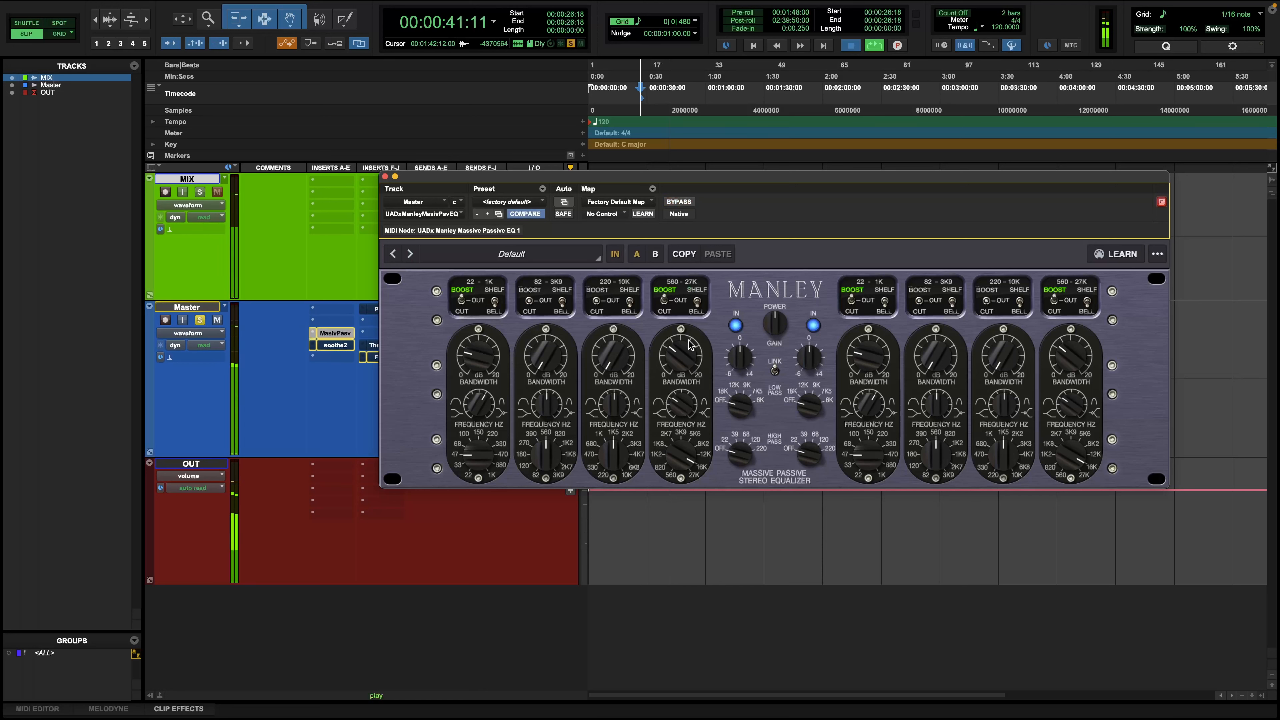
pyautogui.press('space')
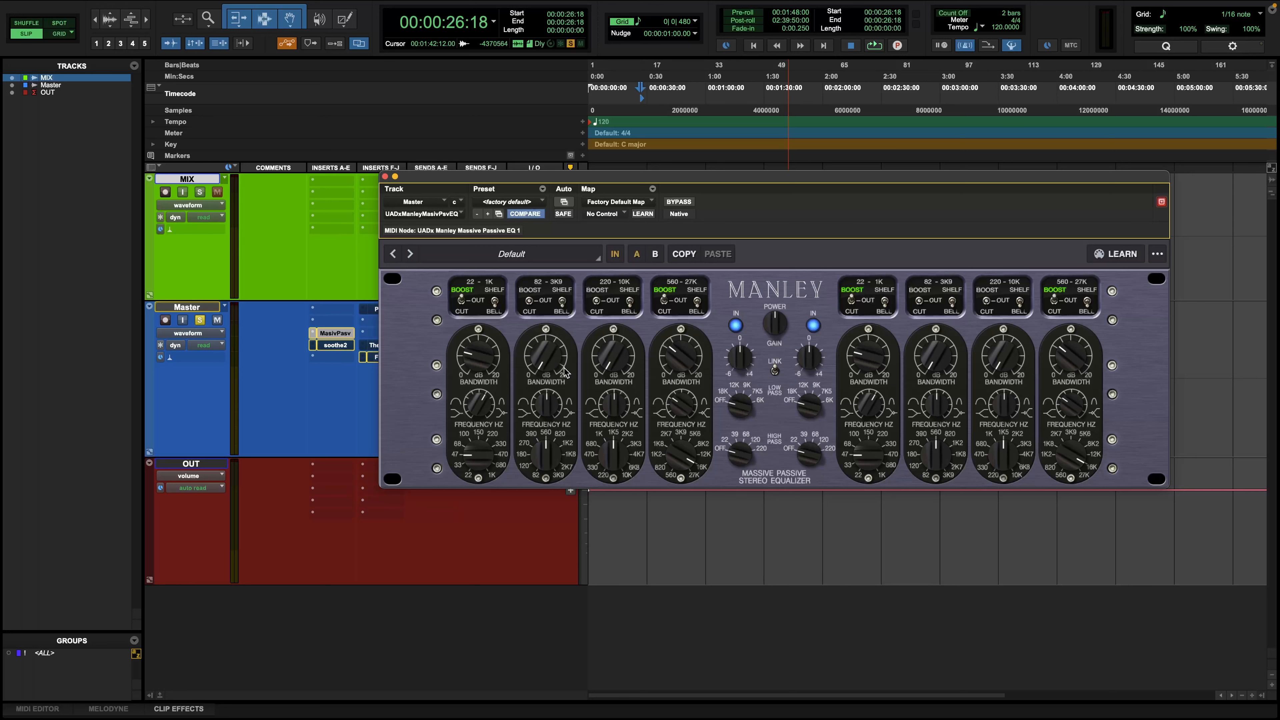
# Step: Move the Massive Passive EQ window down to uncover the MIX track and its waveform
pyautogui.moveTo(541, 470); pyautogui.dragTo(553, 452)
pyautogui.moveTo(793, 181); pyautogui.dragTo(741, 550)
pyautogui.moveTo(741, 552); pyautogui.dragTo(773, 565)
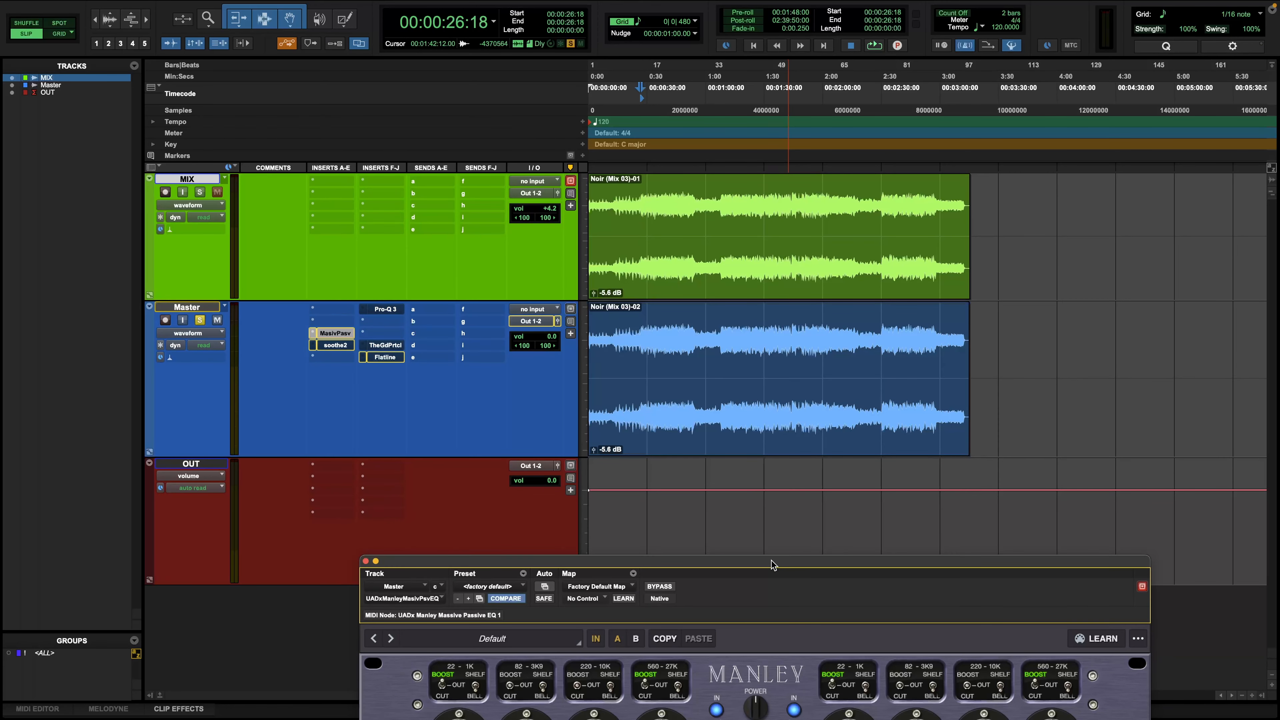
pyautogui.moveTo(773, 564); pyautogui.dragTo(749, 350)
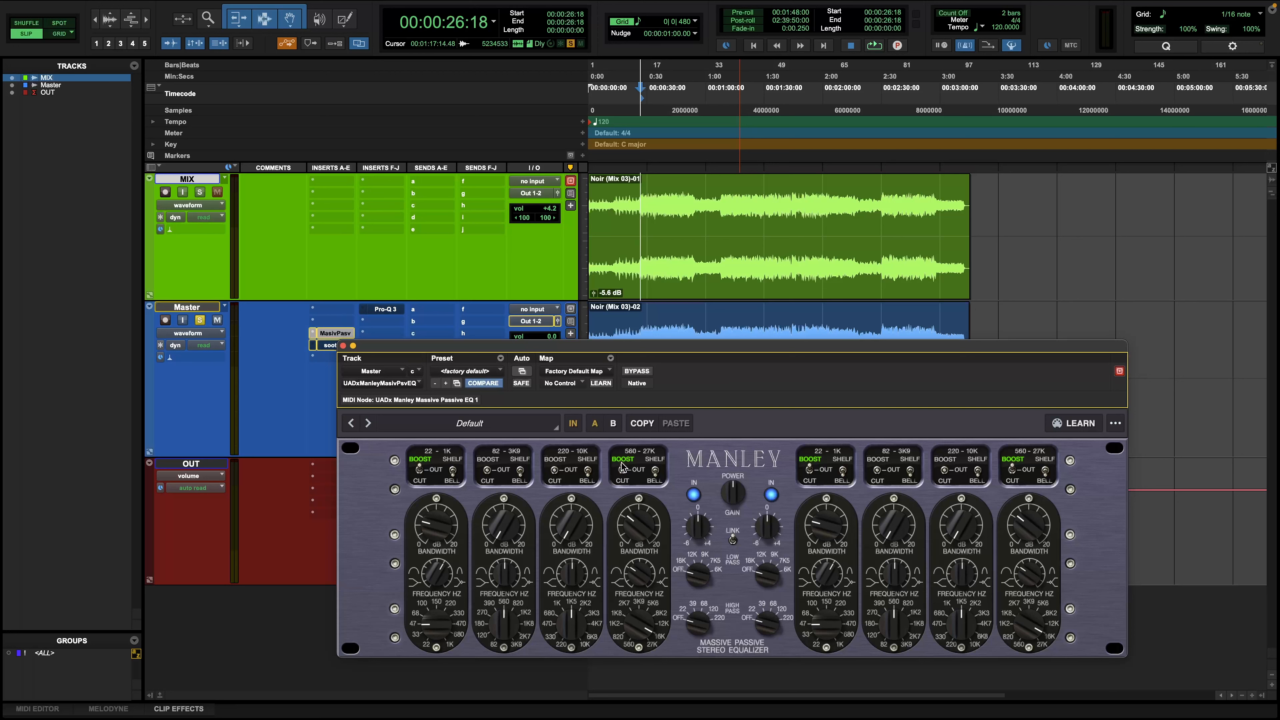
# Step: Turn the gains of the Massive Passive's 22–1K and 560–27K bands down to 0, leaving the 560–27K band on Boost
pyautogui.click(625, 477)
pyautogui.click(624, 460)
pyautogui.moveTo(422, 631); pyautogui.dragTo(439, 641)
pyautogui.moveTo(437, 529); pyautogui.dragTo(435, 538)
pyautogui.moveTo(442, 577); pyautogui.dragTo(446, 577)
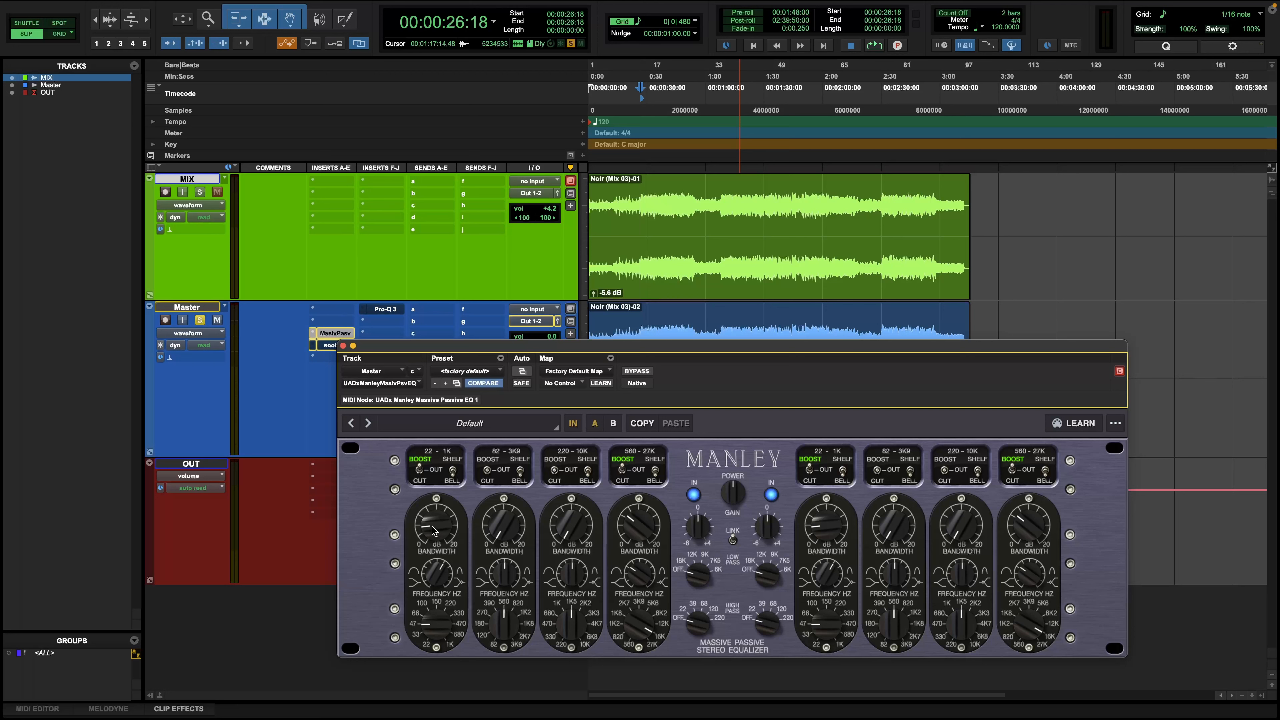
pyautogui.moveTo(433, 531); pyautogui.dragTo(423, 550)
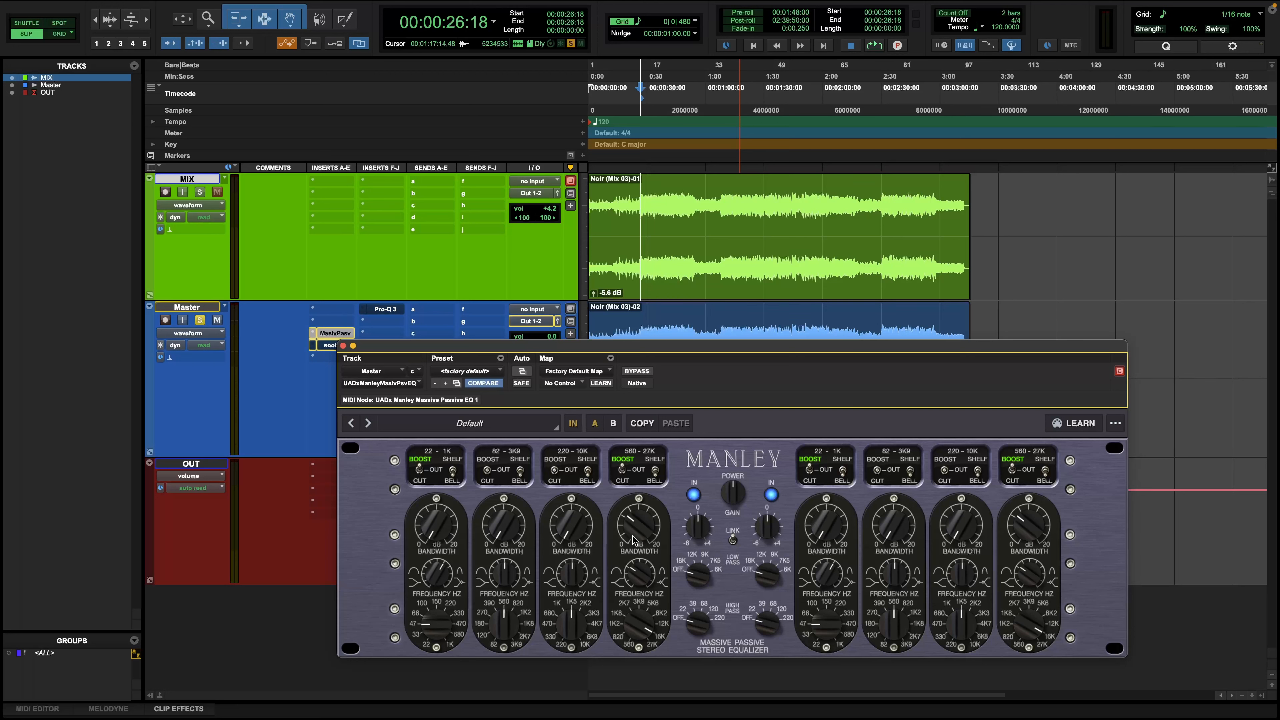
pyautogui.moveTo(634, 541); pyautogui.dragTo(627, 594)
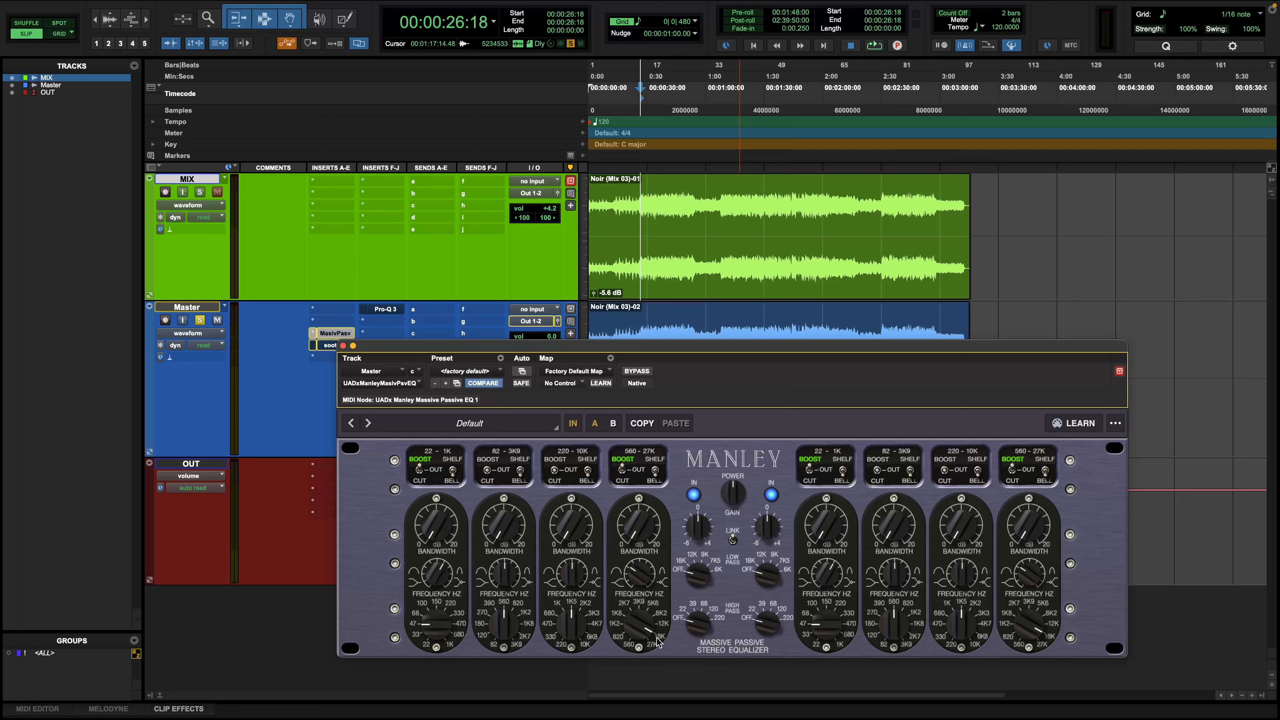
pyautogui.moveTo(639, 530); pyautogui.dragTo(637, 621)
# Step: During playback, sweep the Massive Passive's 22–1K band gain up to maximum, settle it at a moderate boost by ear, and stop
pyautogui.press('space')
pyautogui.moveTo(443, 525); pyautogui.dragTo(463, 550)
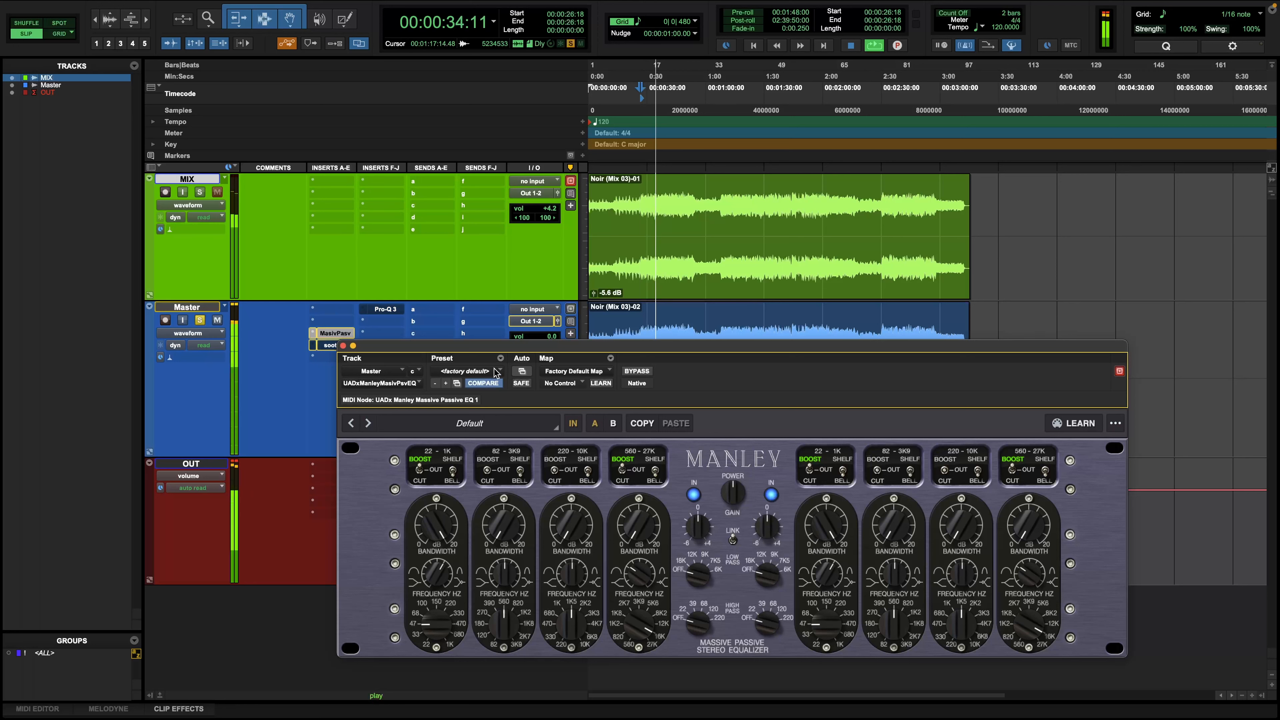
pyautogui.press('space')
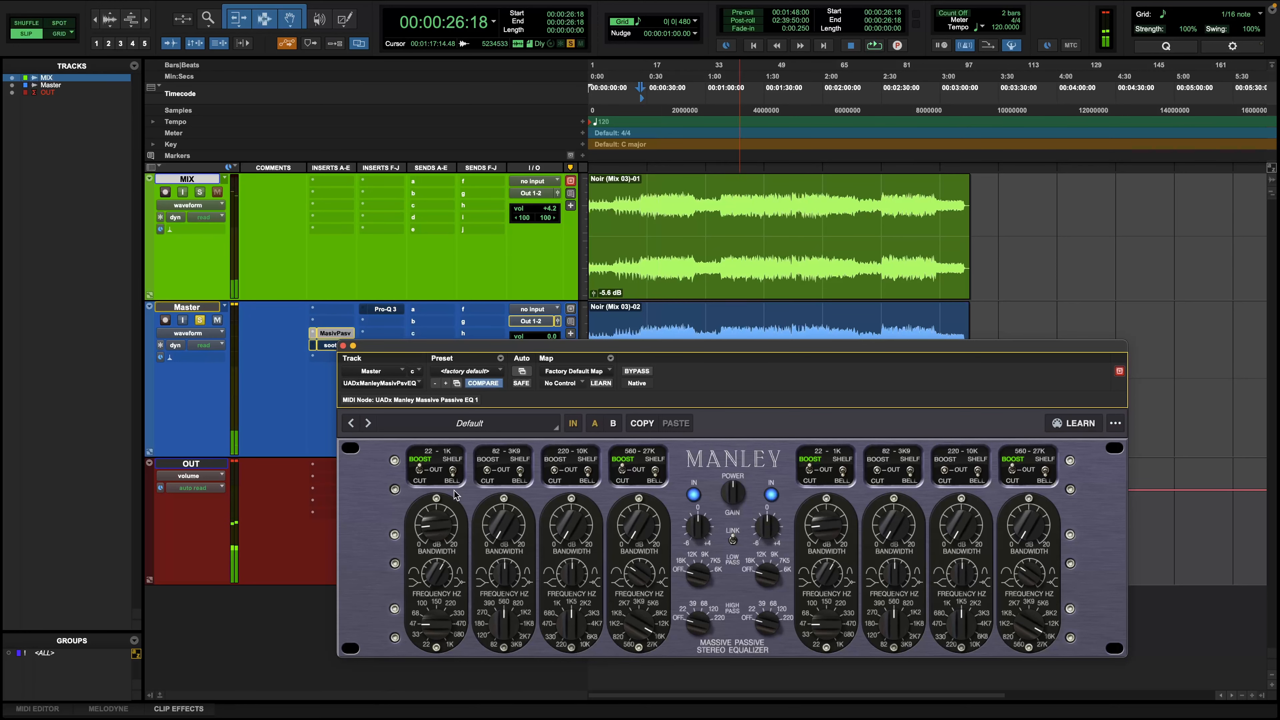
pyautogui.press('space')
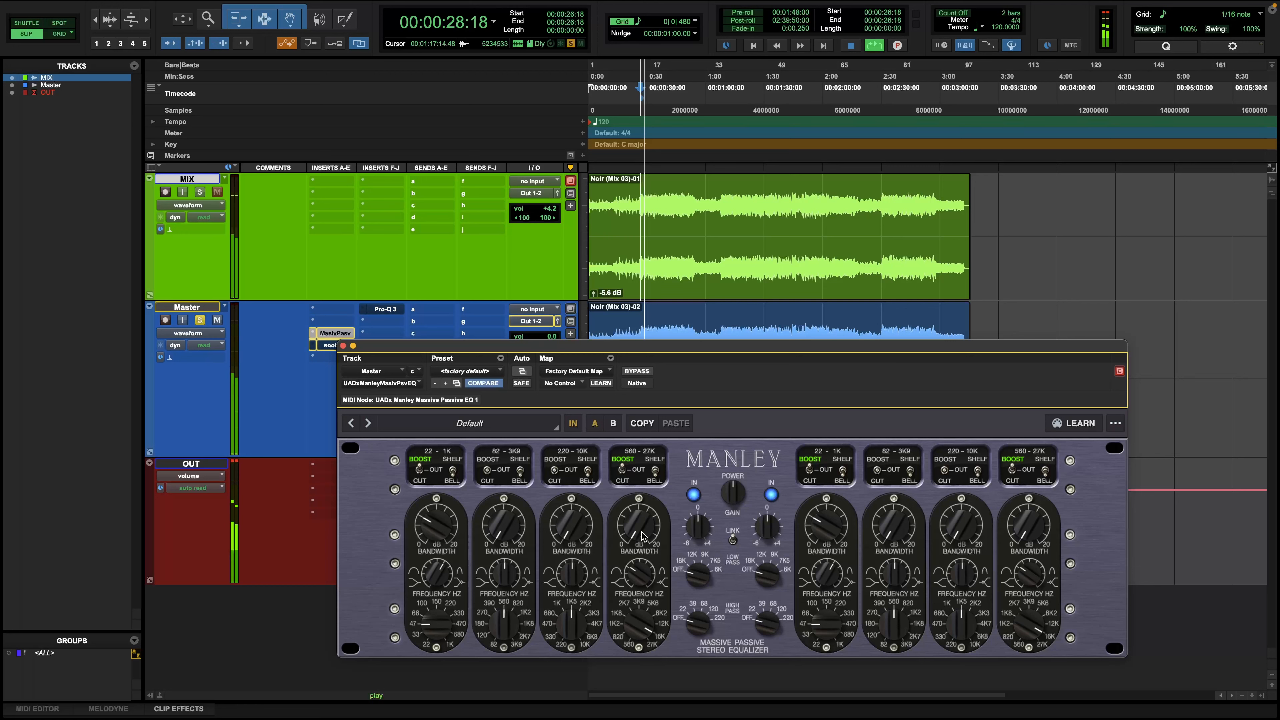
pyautogui.press('space')
# Step: Raise the Massive Passive's 560–27K band gain by ear while playing the Master, audition the result and stop playback
pyautogui.press('space')
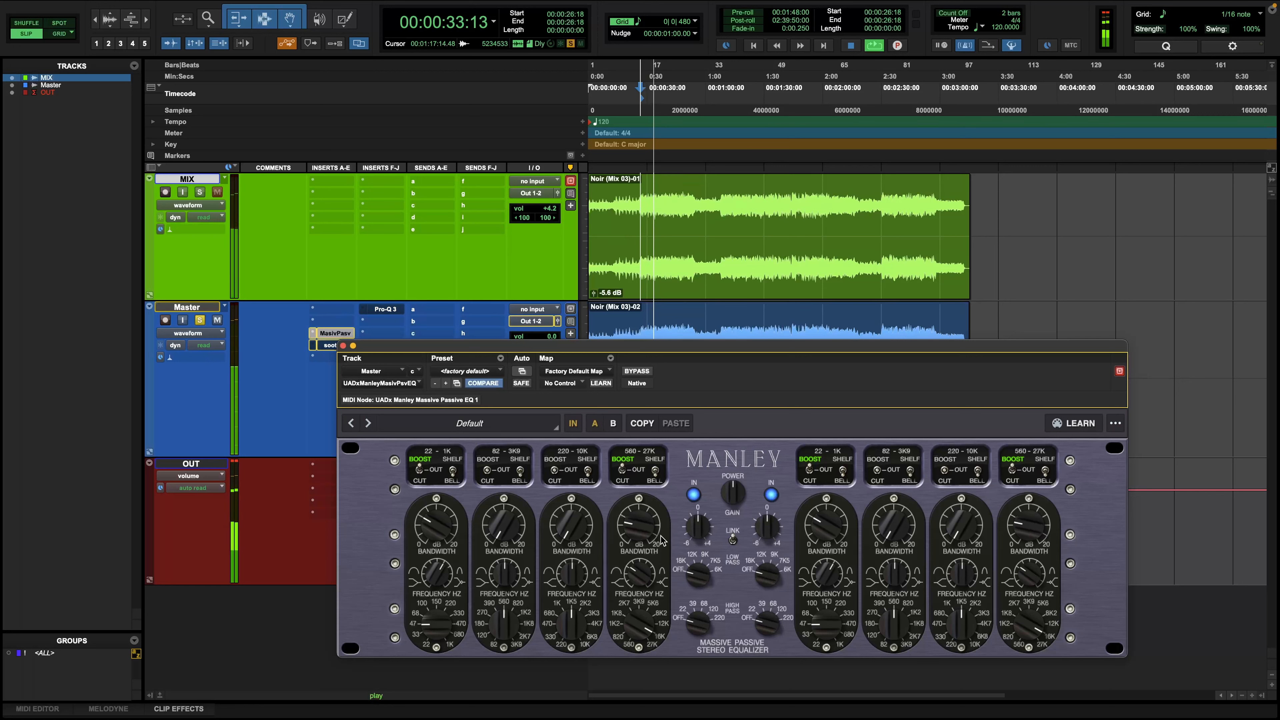
pyautogui.press('space')
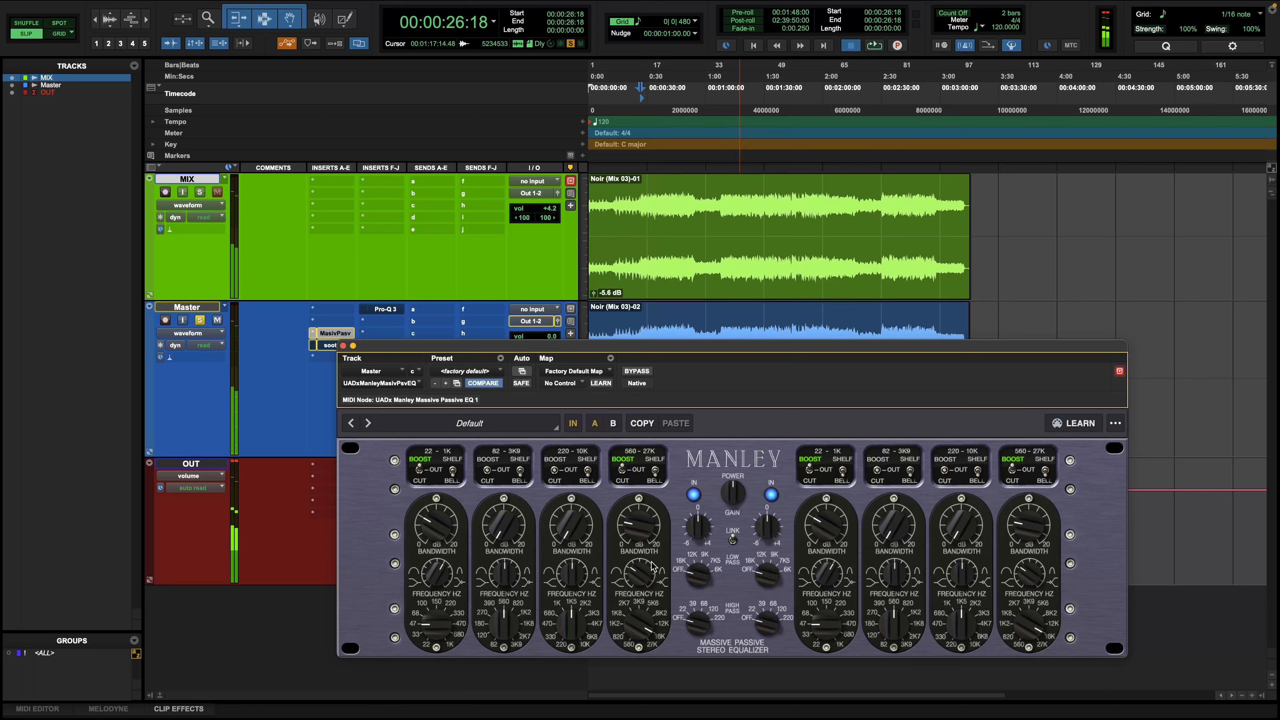
pyautogui.press('space')
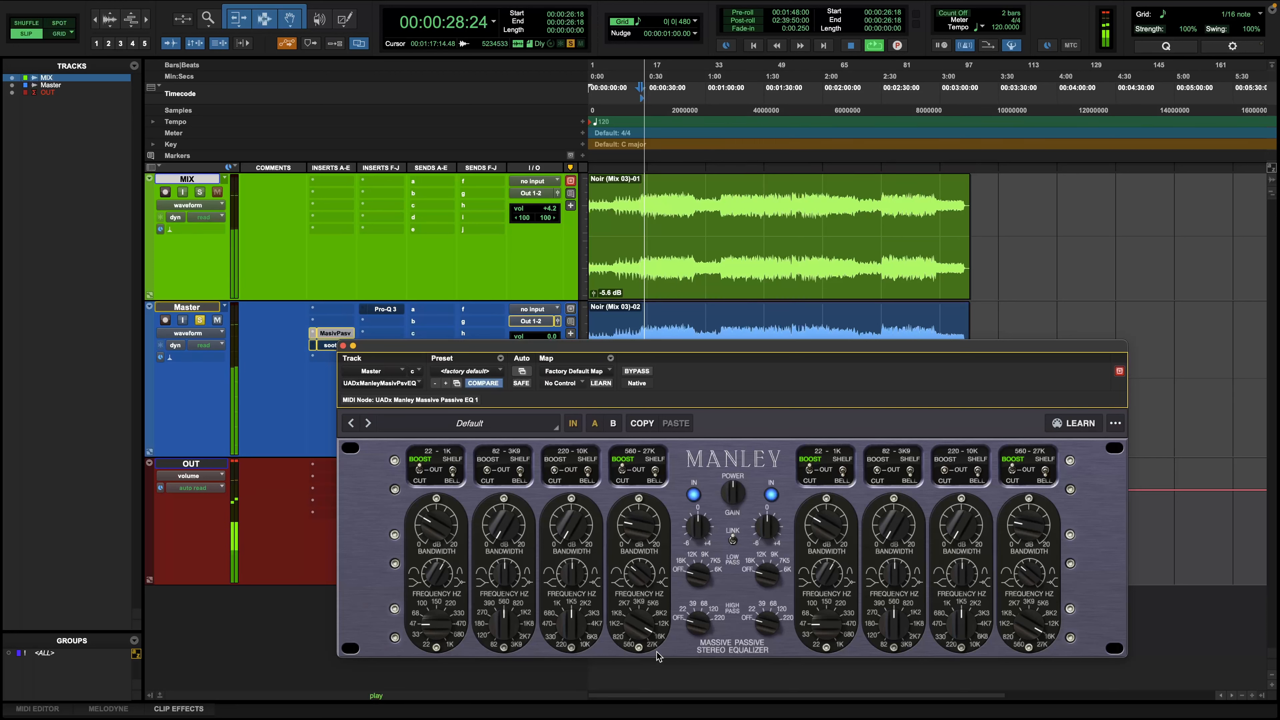
pyautogui.press('space')
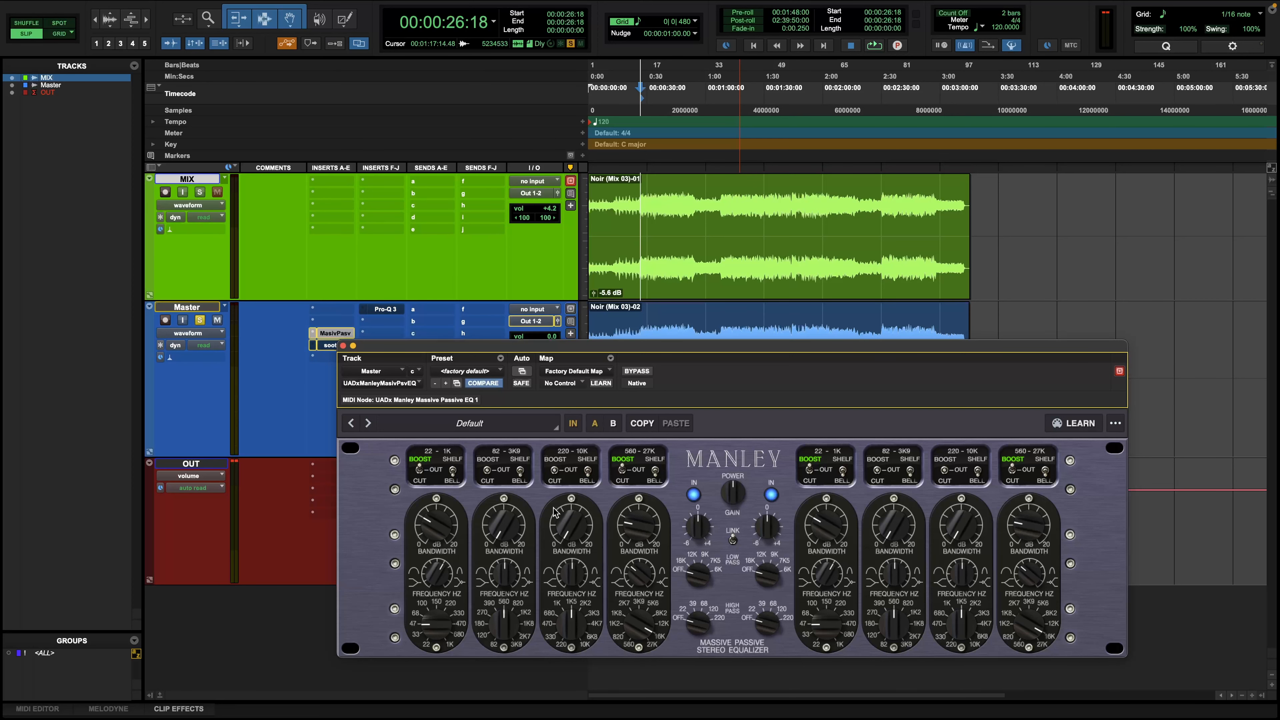
# Step: Close the Massive Passive, move soothe2 down one insert slot on Master, and insert Kazrog's Avalon AD2077 (stereo) in the freed slot
pyautogui.click(343, 346)
pyautogui.moveTo(325, 365); pyautogui.dragTo(328, 360)
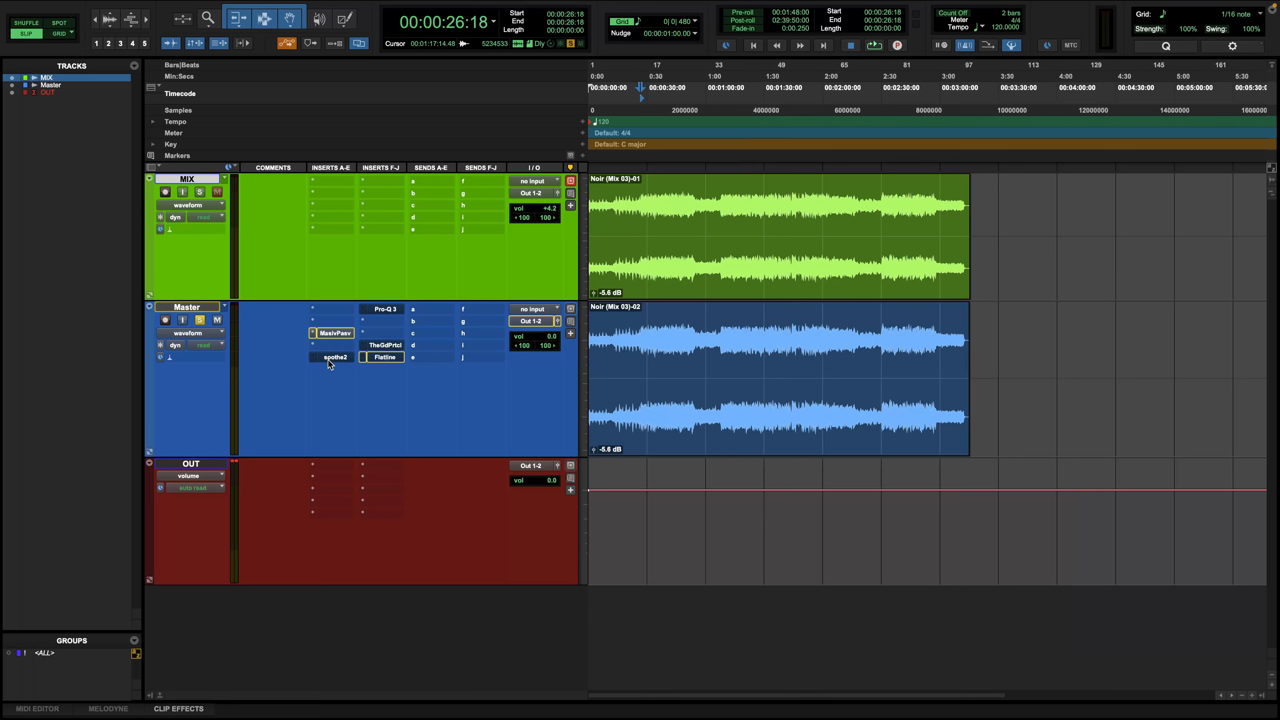
pyautogui.click(333, 345)
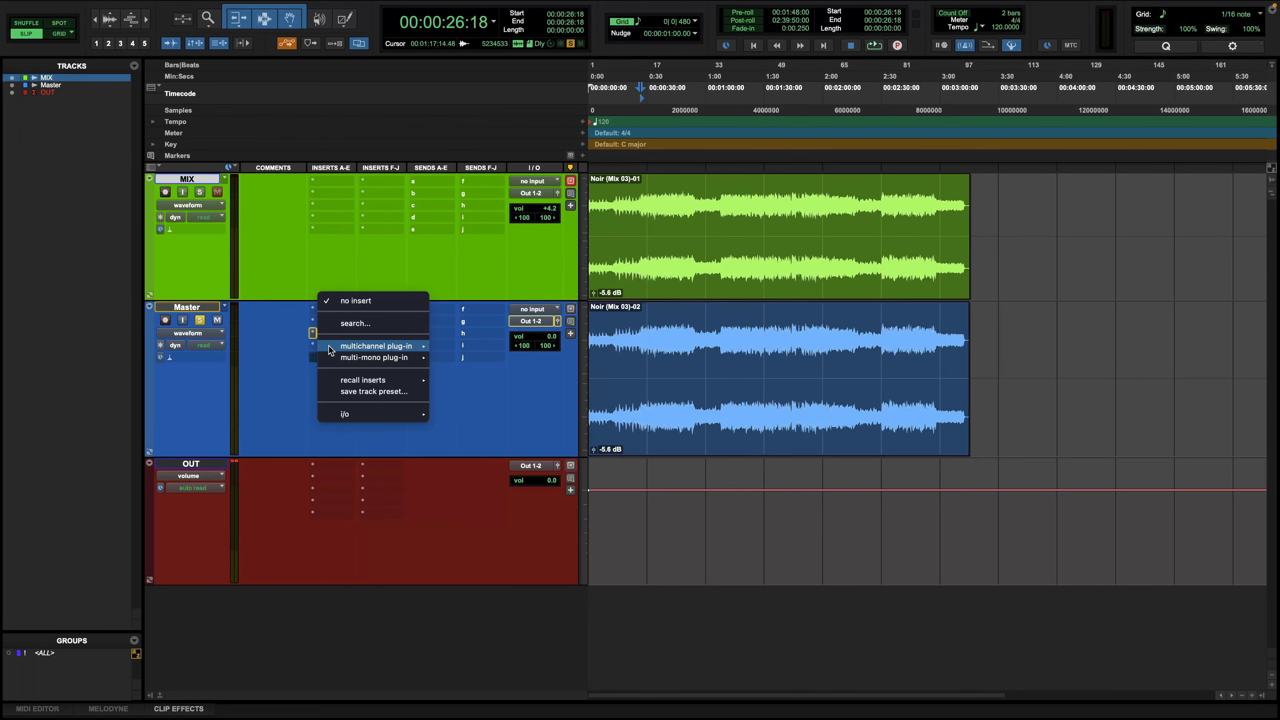
pyautogui.moveTo(376, 346)
pyautogui.moveTo(502, 449)
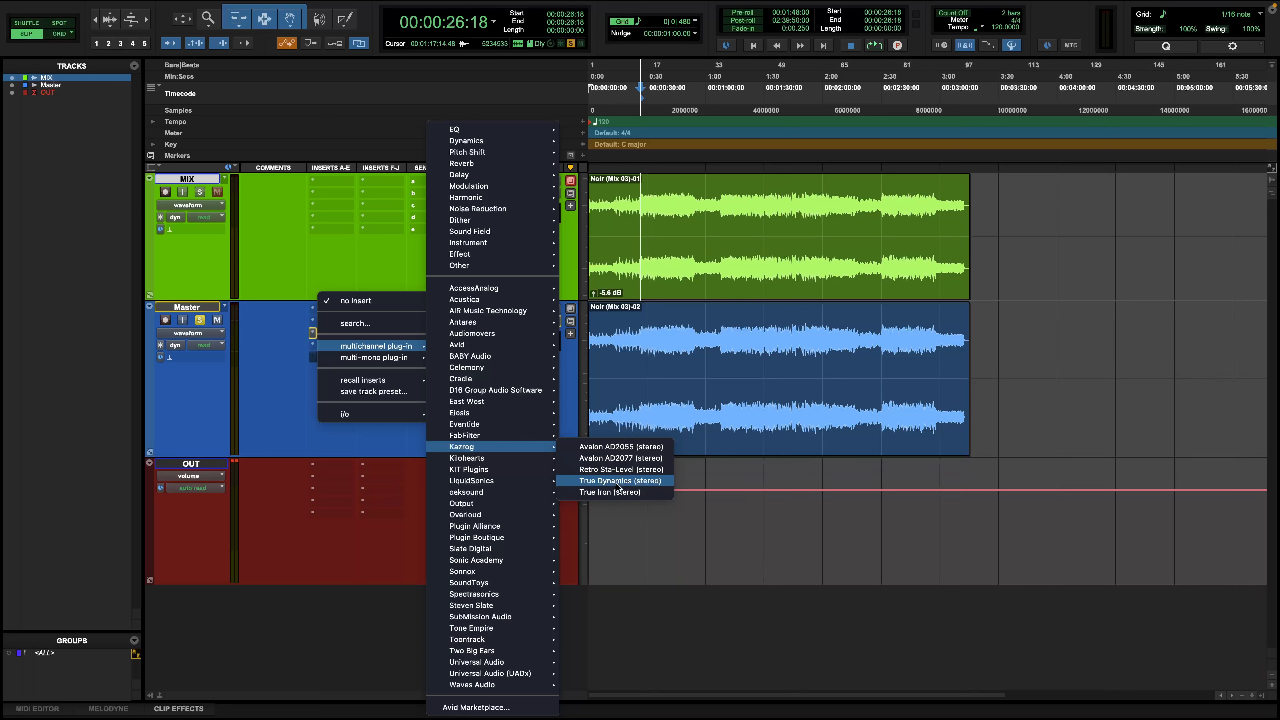
pyautogui.click(612, 458)
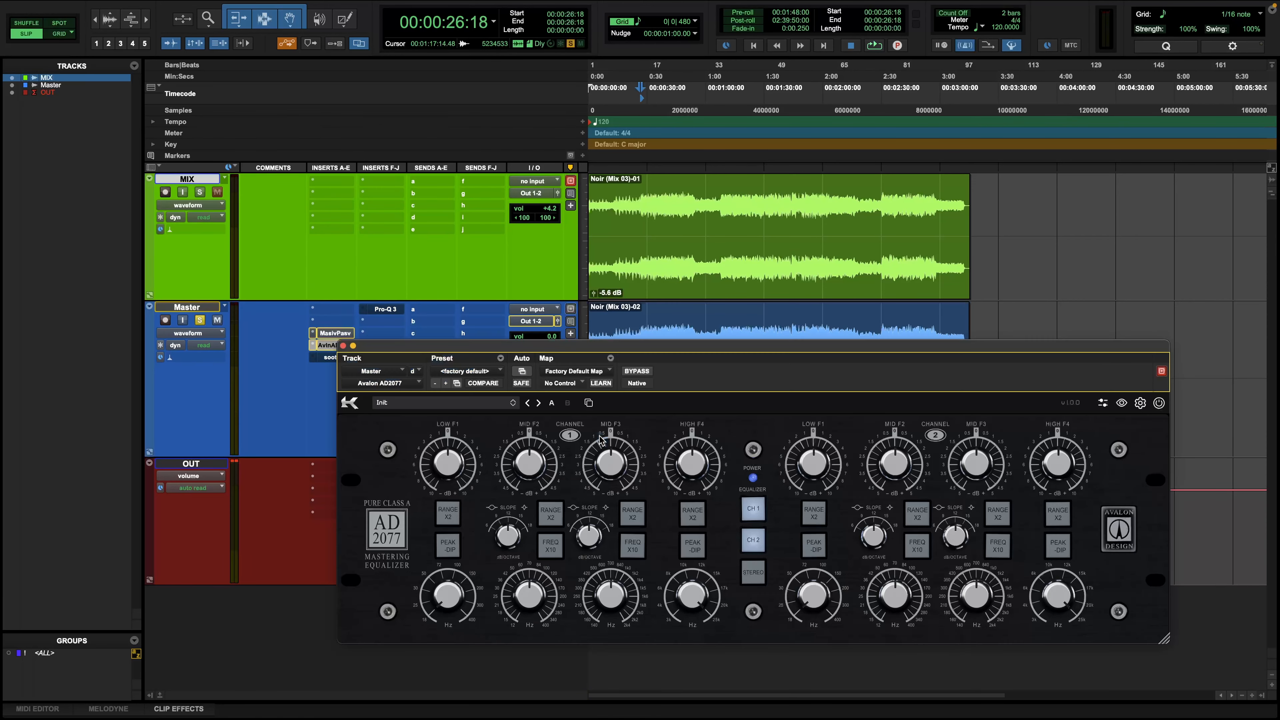
# Step: Move the AD2077 window clear of Master's inserts and open the Massive Passive EQ to compare the two equalizers
pyautogui.moveTo(655, 353); pyautogui.dragTo(675, 387)
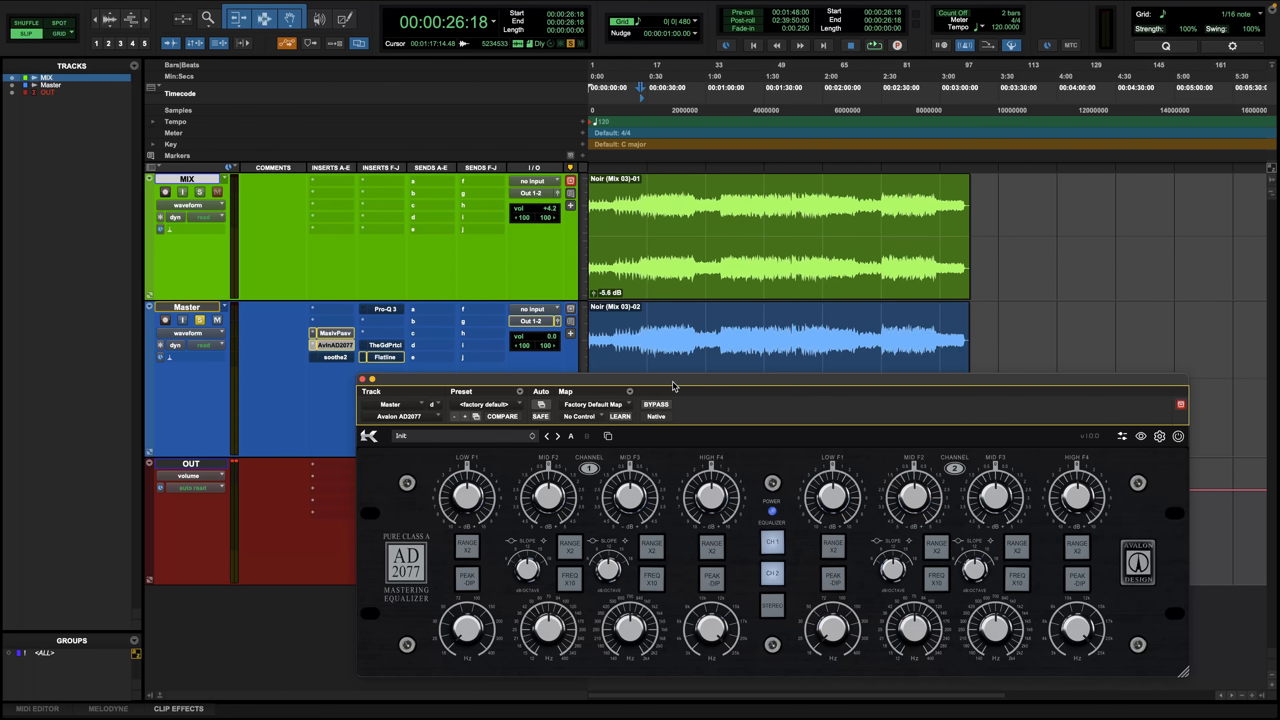
pyautogui.moveTo(674, 385); pyautogui.dragTo(719, 391)
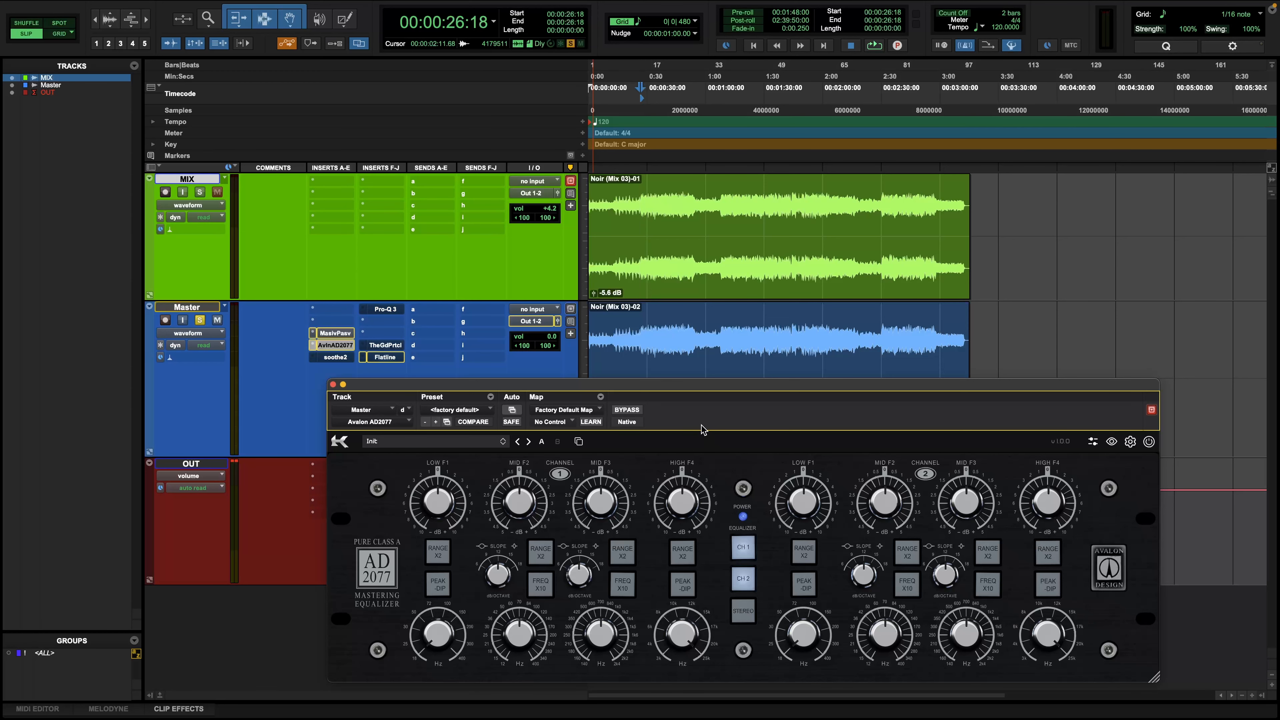
pyautogui.click(336, 333)
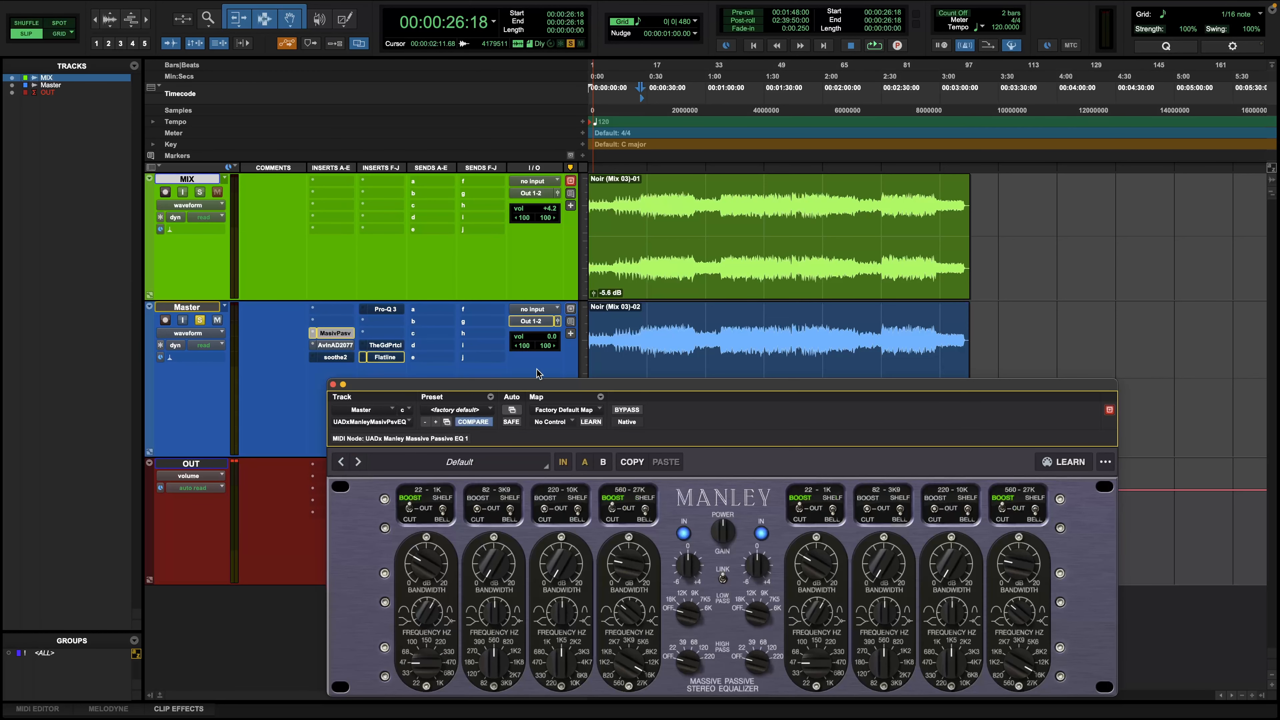
pyautogui.moveTo(599, 387); pyautogui.dragTo(646, 280)
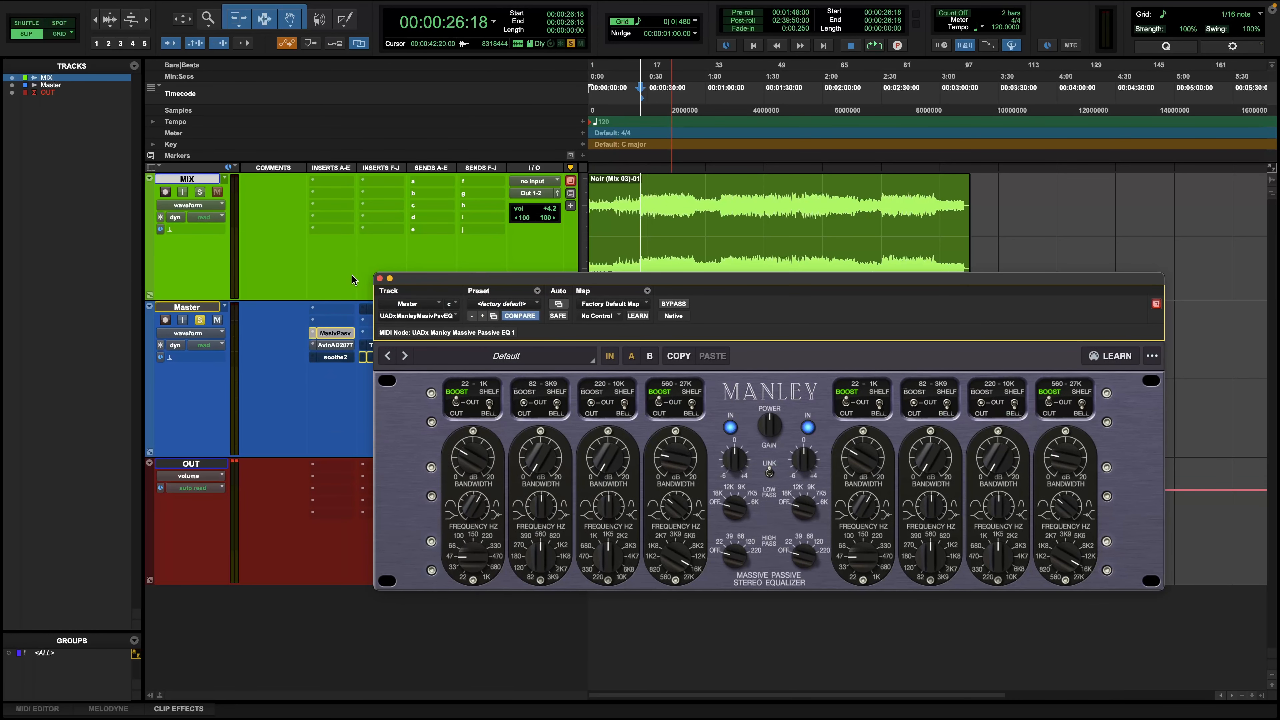
# Step: Close the Massive Passive, reopen the Avalon AD2077 on Master and place its window below the MIX and Master tracks
pyautogui.click(379, 279)
pyautogui.click(340, 345)
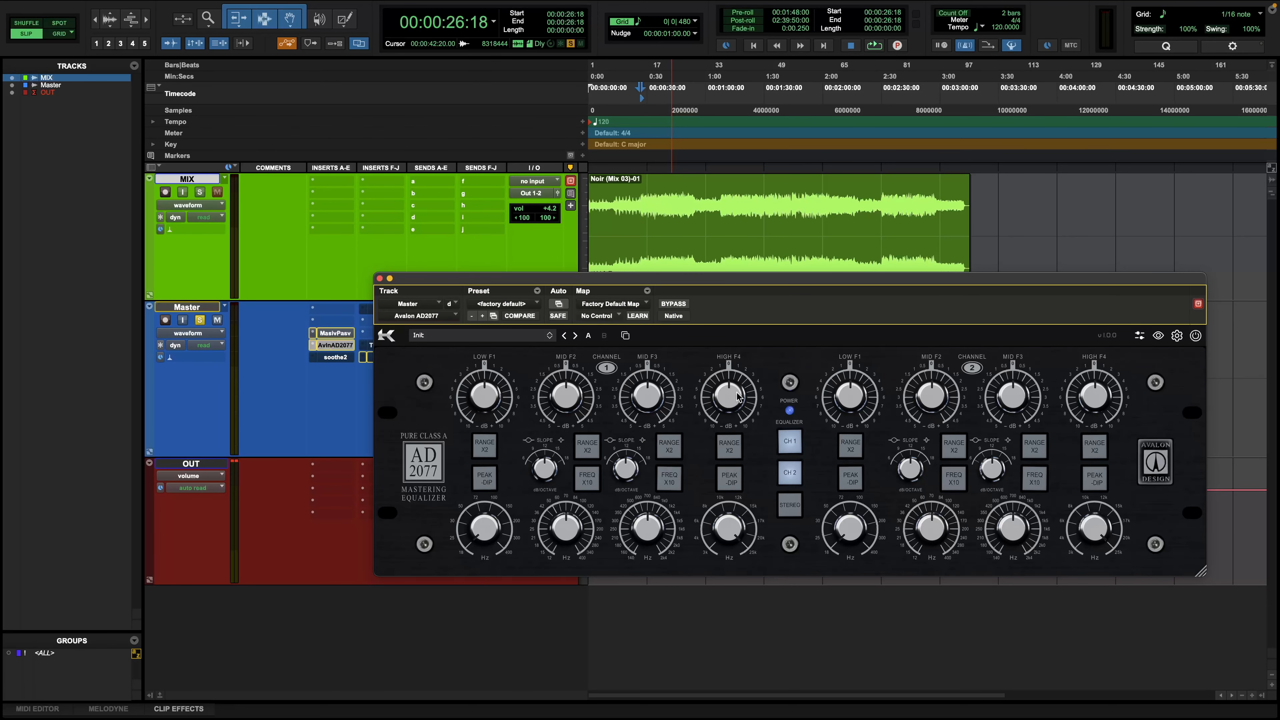
pyautogui.press('space')
pyautogui.moveTo(716, 281); pyautogui.dragTo(702, 464)
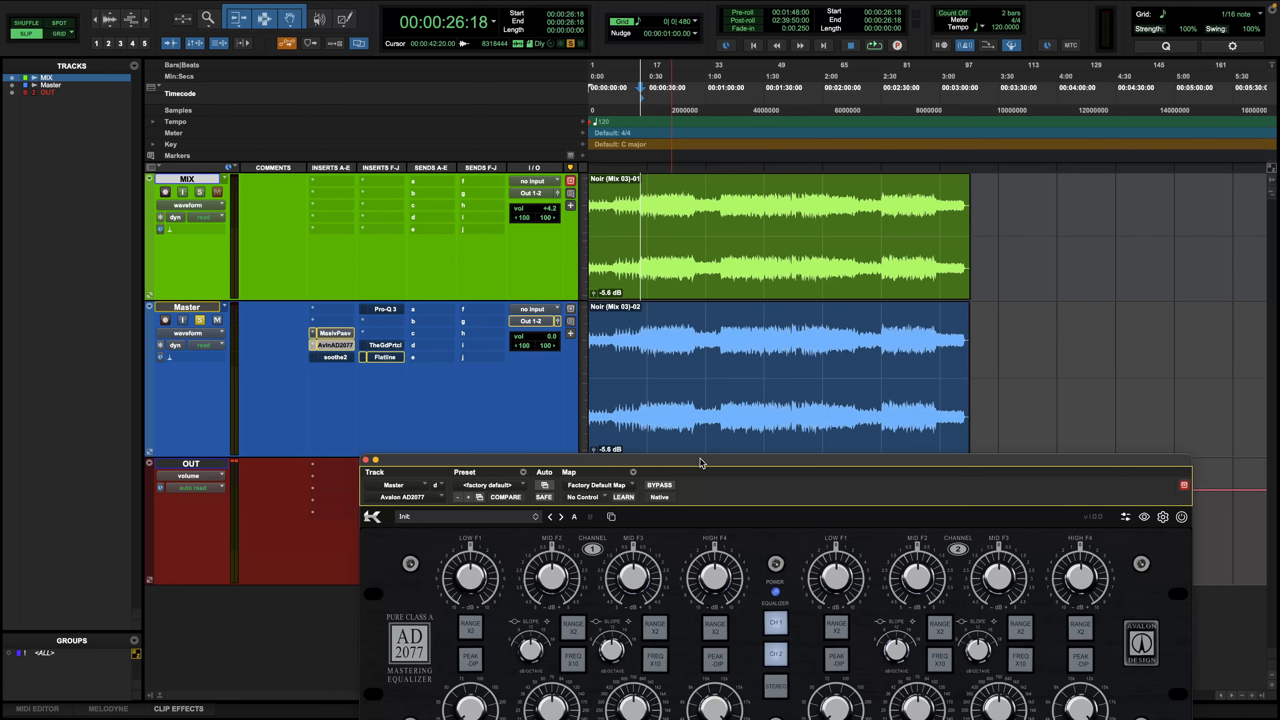
# Step: Place the Avalon AD2077 window over the lower tracks, start playback and link its two channels in Stereo mode
pyautogui.moveTo(702, 463); pyautogui.dragTo(697, 397)
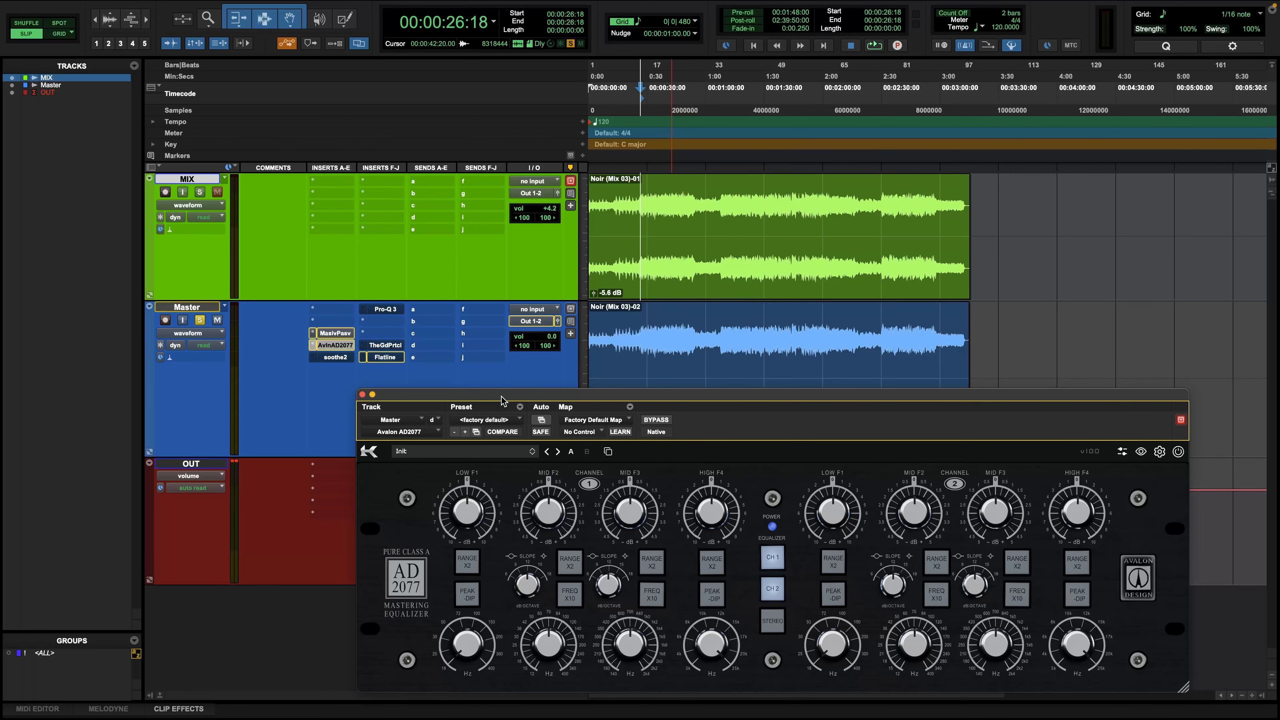
pyautogui.moveTo(501, 401); pyautogui.dragTo(494, 367)
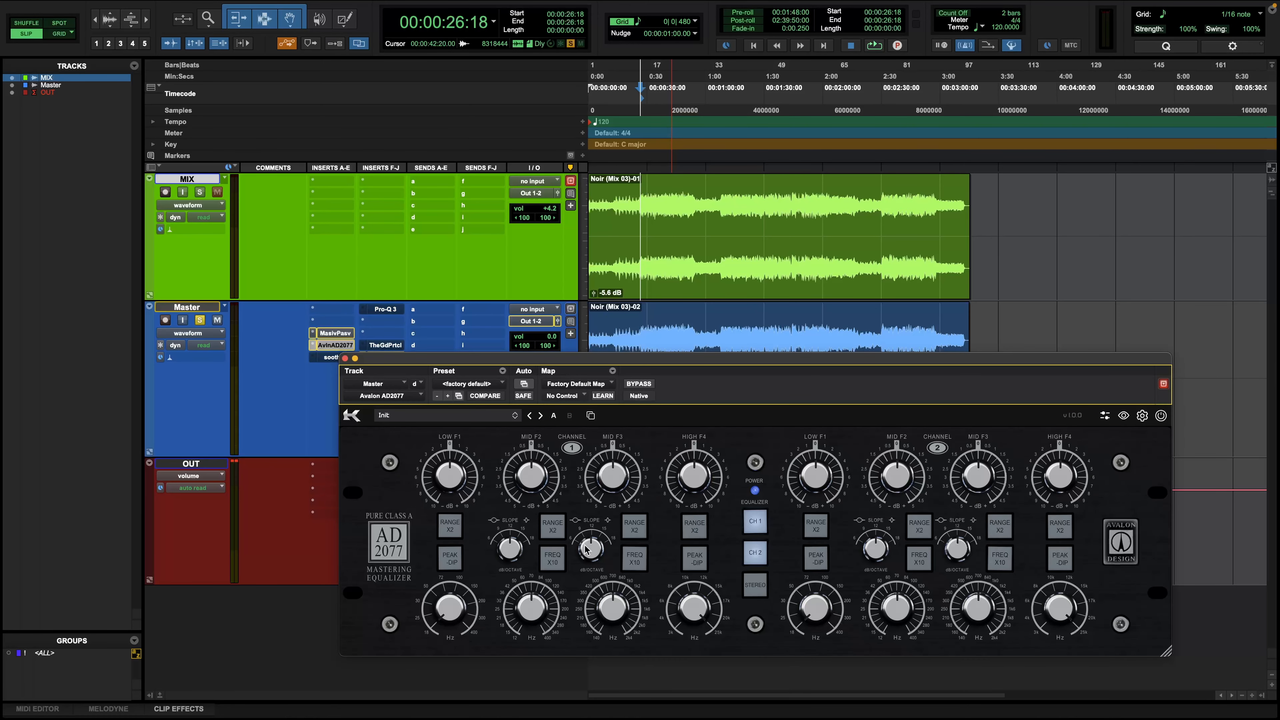
pyautogui.moveTo(536, 359); pyautogui.dragTo(521, 385)
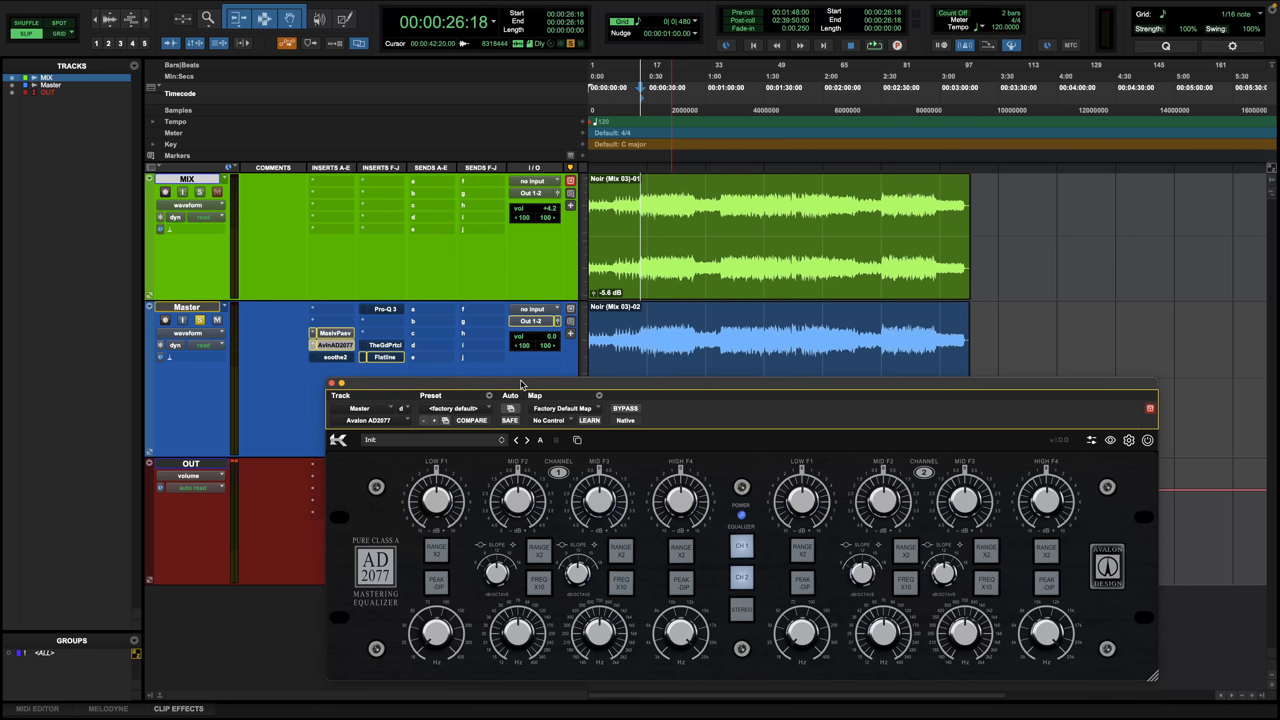
pyautogui.press('space')
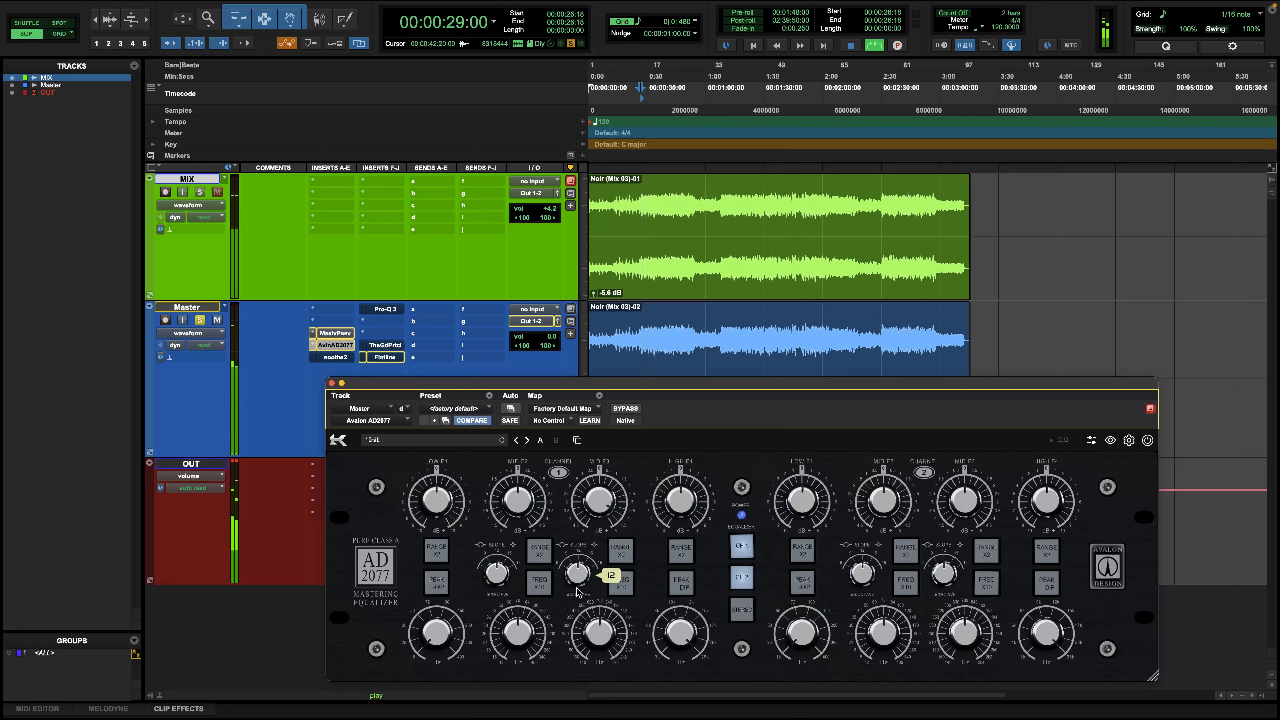
pyautogui.click(738, 611)
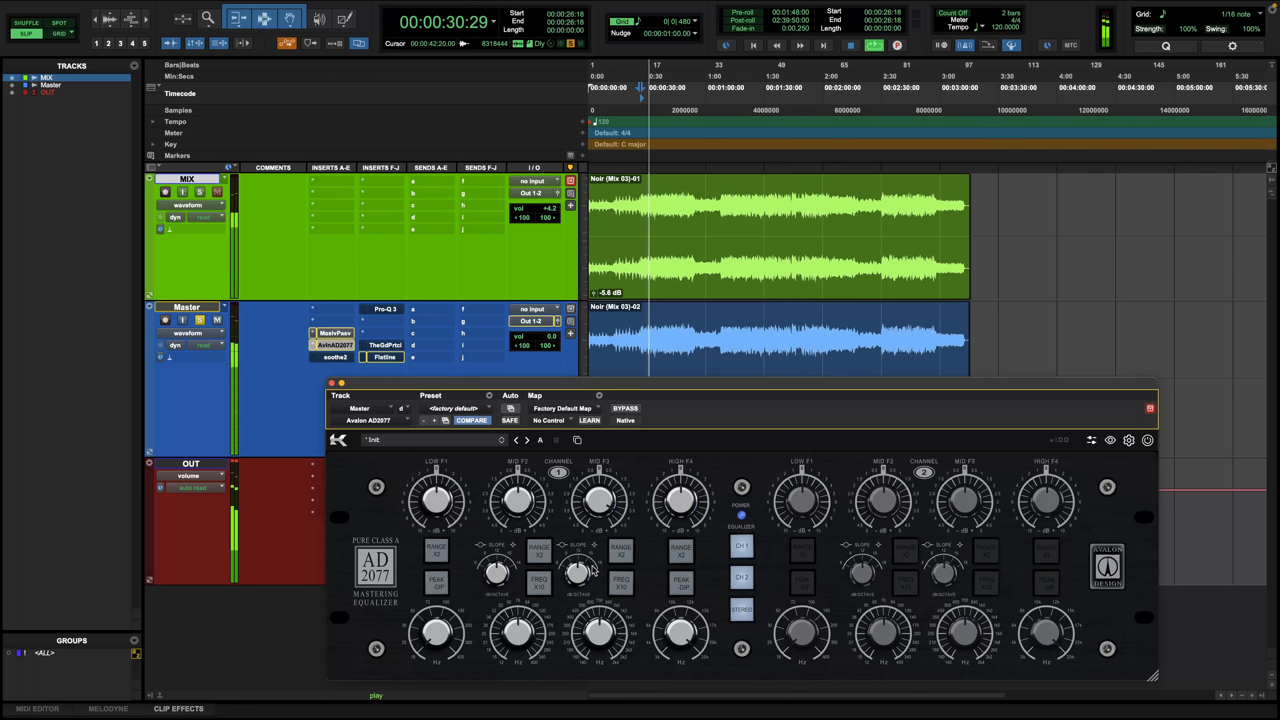
# Step: Retune the AD2077's Mid F3 frequency and slope, try a 2.5 dB gain and enable the band's Range X2
pyautogui.moveTo(600, 631)
pyautogui.mouseDown()
pyautogui.moveTo(624, 569)
pyautogui.moveTo(596, 682)
pyautogui.moveTo(605, 635)
pyautogui.mouseUp()
pyautogui.press('space')
pyautogui.moveTo(599, 500); pyautogui.dragTo(582, 534)
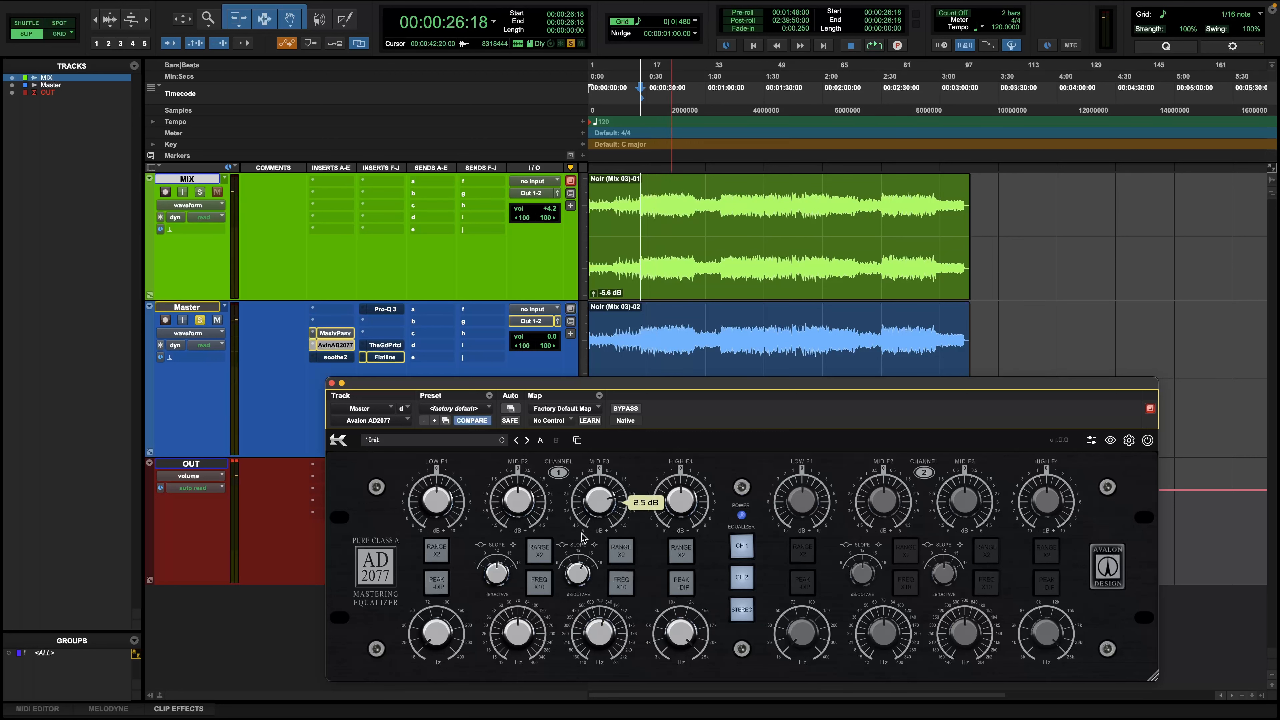
pyautogui.moveTo(578, 584); pyautogui.dragTo(590, 501)
pyautogui.click(620, 555)
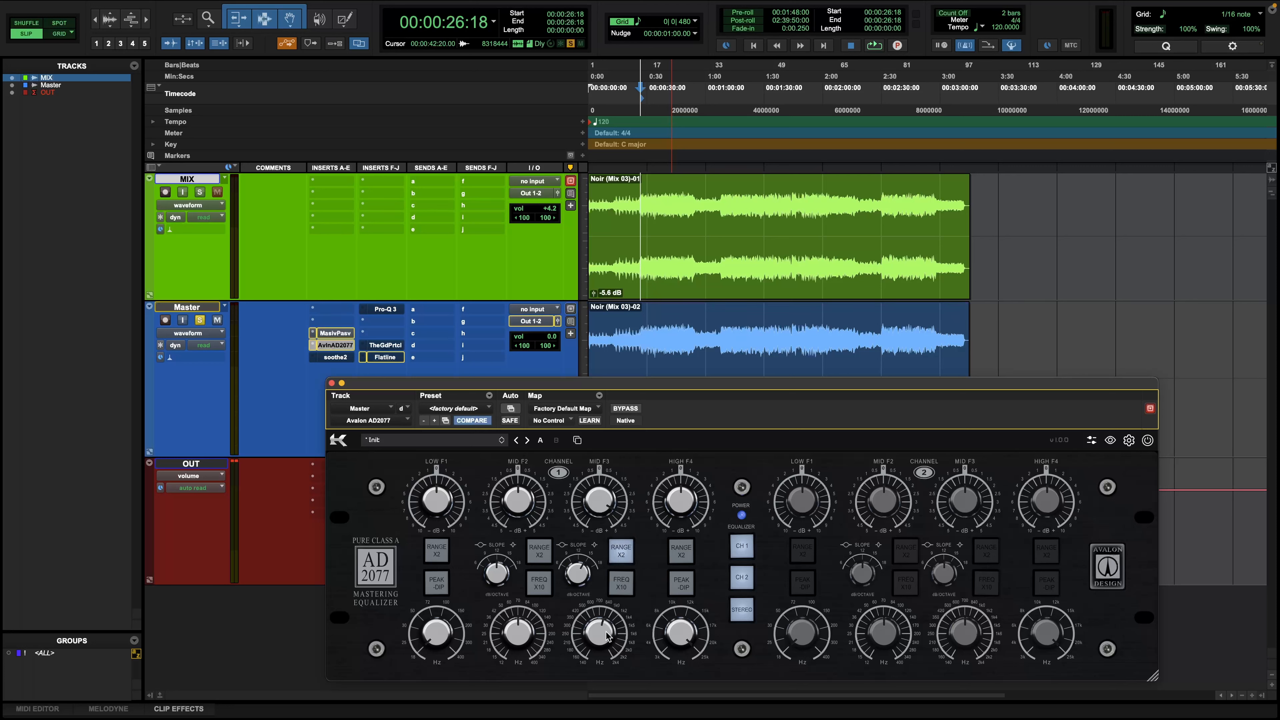
# Step: Try Mid F3 frequency and gain settings during playback, reset the gain to 0.0 dB and raise it to 2.0 dB
pyautogui.press('space')
pyautogui.moveTo(607, 637); pyautogui.dragTo(583, 613)
pyautogui.press('space')
pyautogui.moveTo(602, 648)
pyautogui.moveTo(597, 510); pyautogui.dragTo(594, 586)
pyautogui.press('space')
pyautogui.keyDown('alt'); pyautogui.click(601, 498); pyautogui.keyUp('alt')
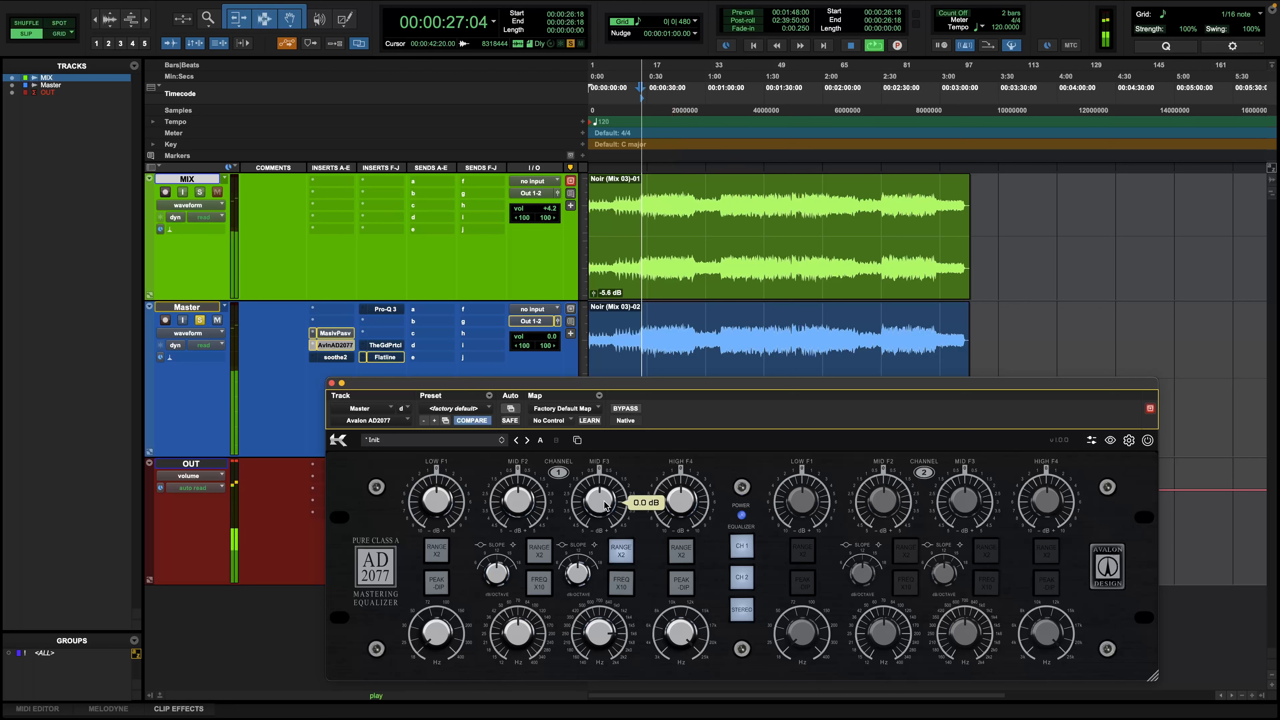
pyautogui.moveTo(607, 501); pyautogui.dragTo(621, 476)
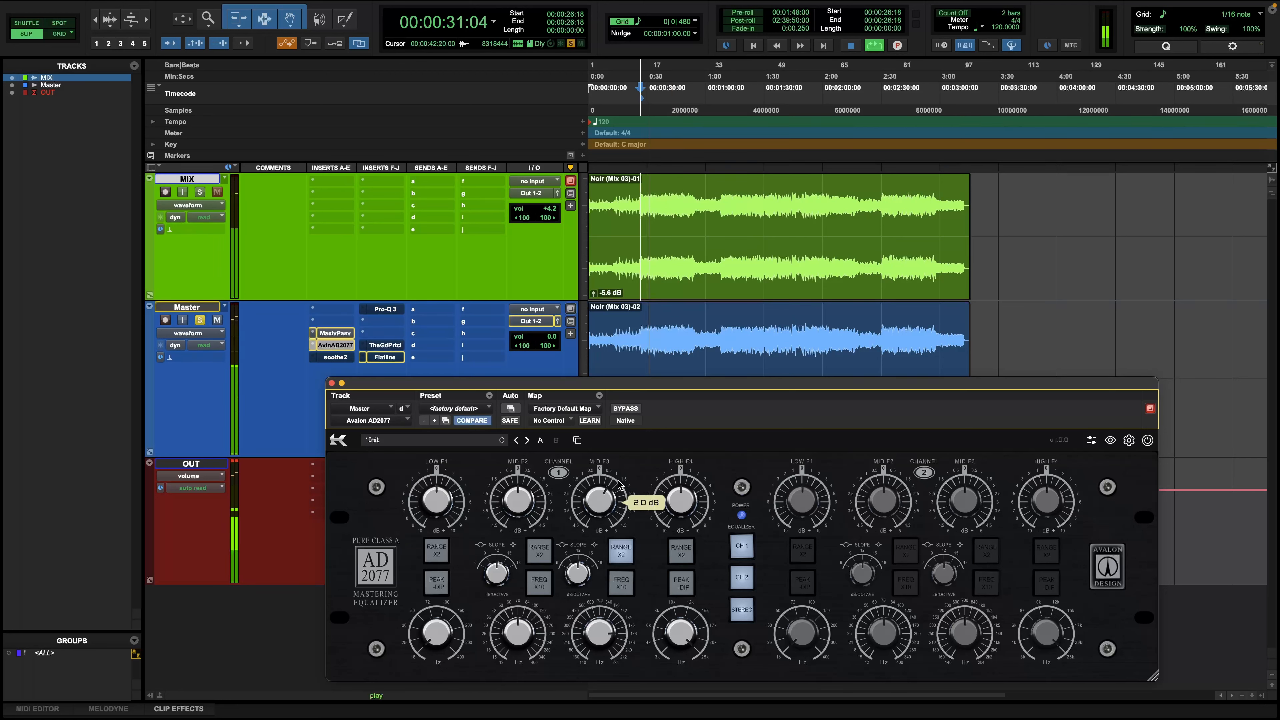
# Step: Bypass and re-enable the AD2077 repeatedly during playback to compare the sound, and stop playback
pyautogui.click(630, 409)
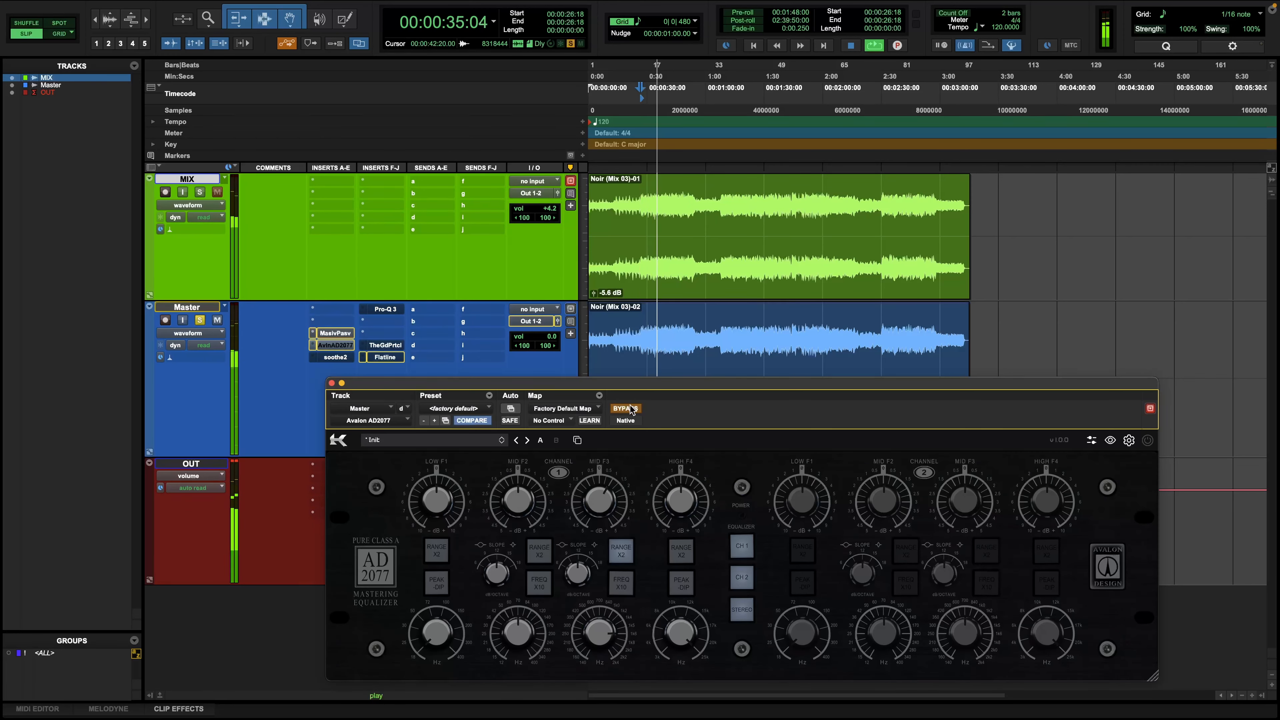
pyautogui.click(630, 409)
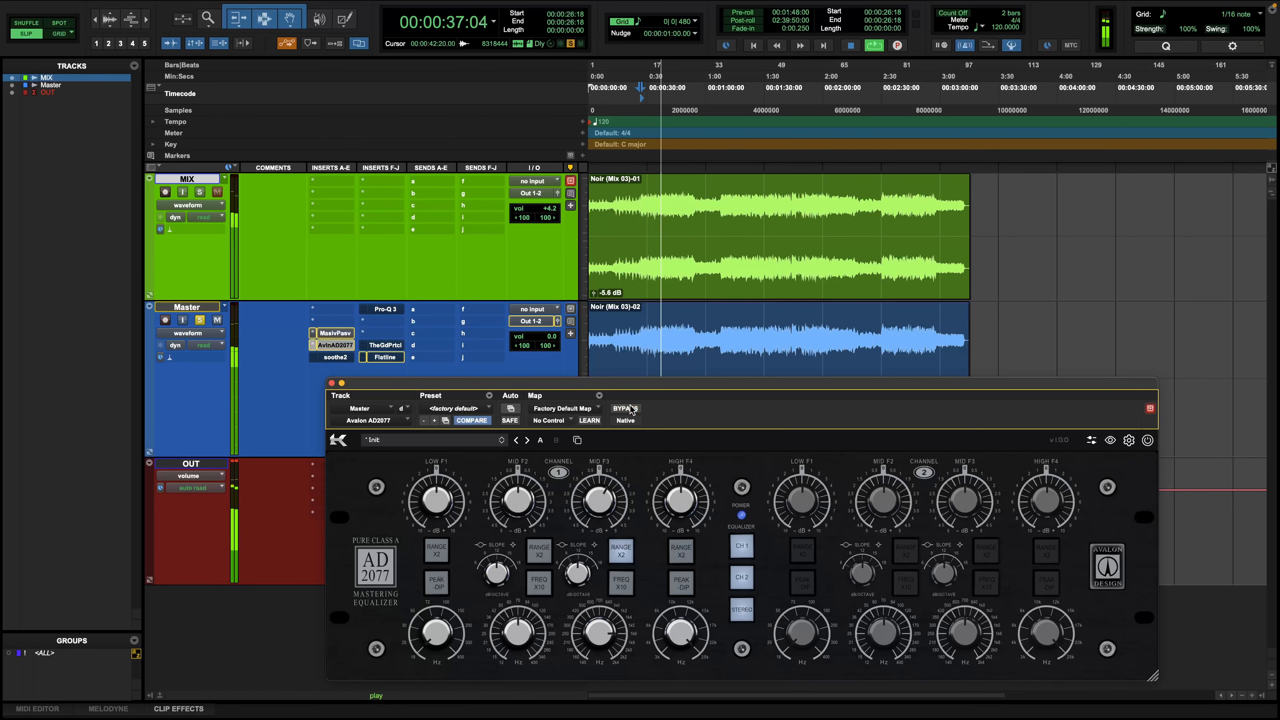
pyautogui.click(630, 408)
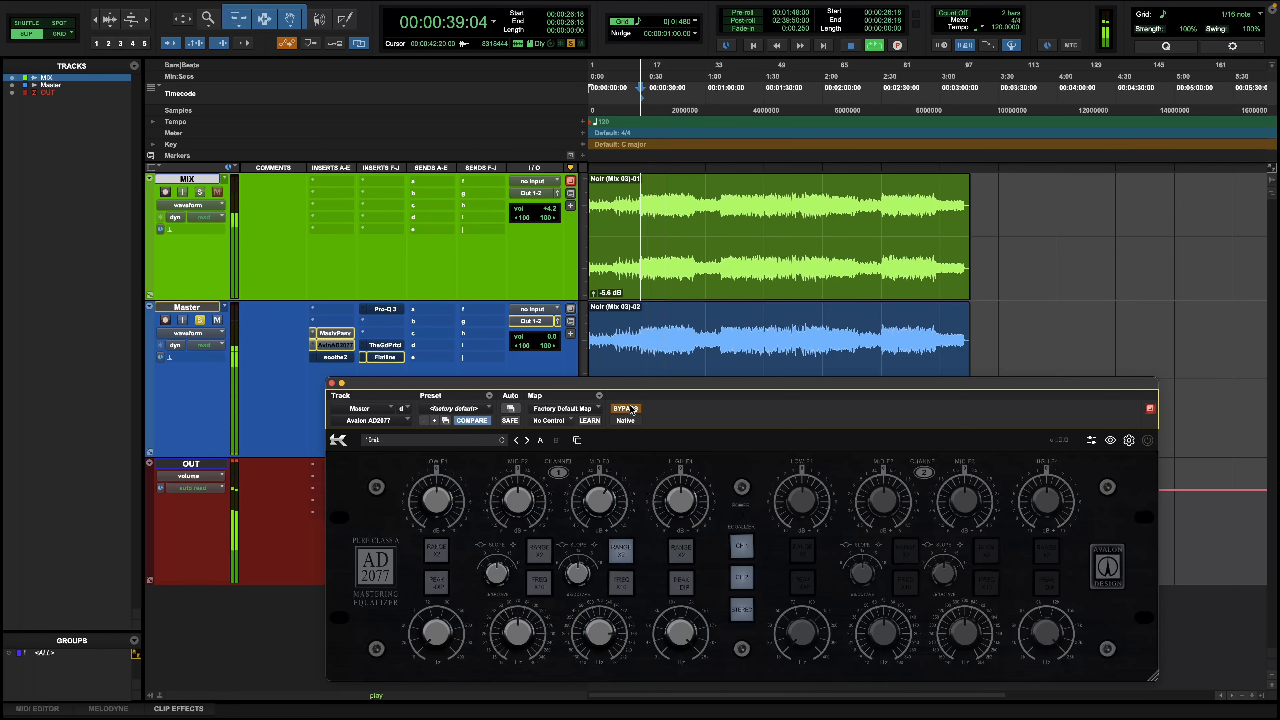
pyautogui.click(630, 409)
pyautogui.press('space')
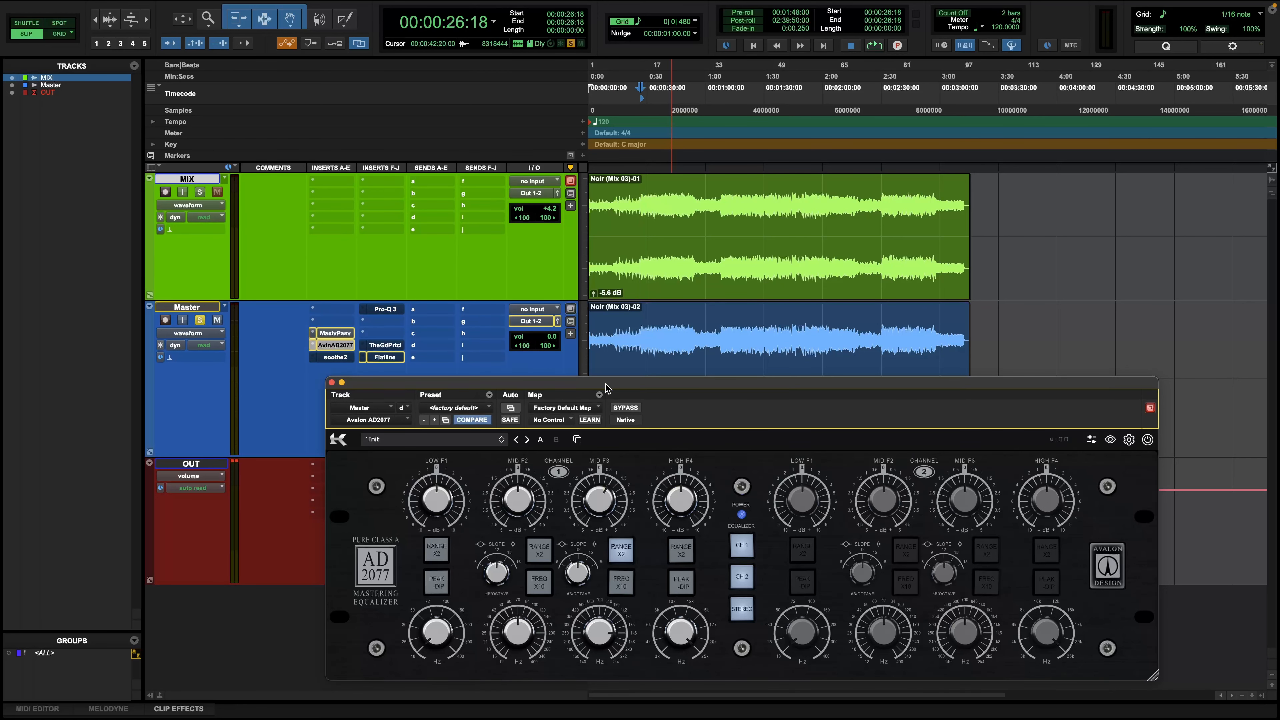
# Step: Move the AD2077 window clear of Master's inserts, lower its Mid F2 gain and retune that band's frequency
pyautogui.moveTo(607, 387); pyautogui.dragTo(576, 351)
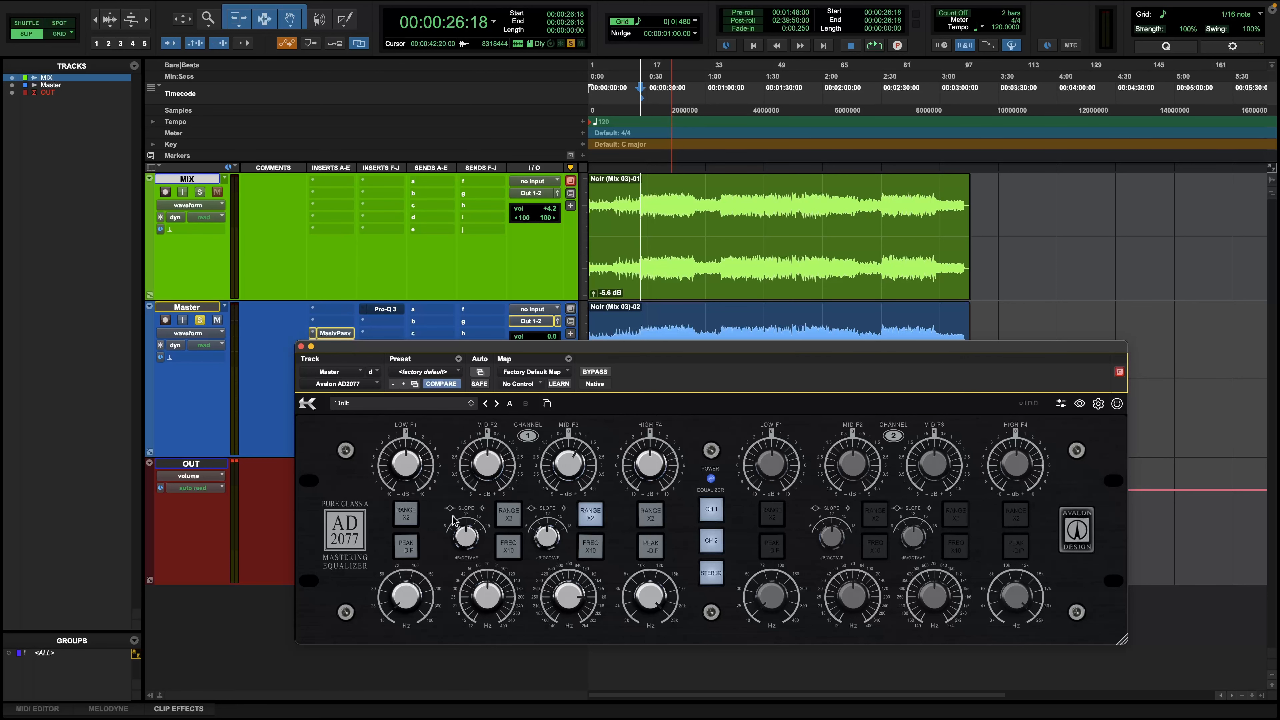
pyautogui.click(333, 323)
pyautogui.click(314, 328)
pyautogui.moveTo(353, 344); pyautogui.dragTo(349, 414)
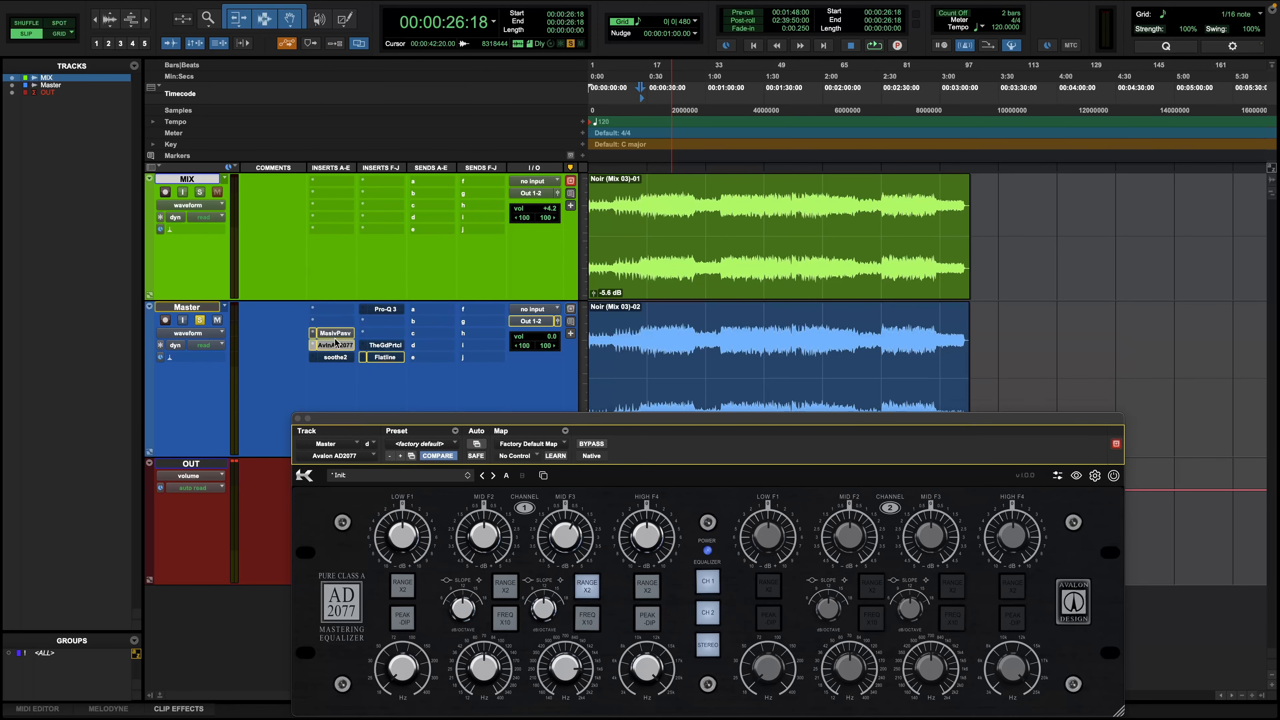
pyautogui.moveTo(482, 537); pyautogui.dragTo(479, 595)
pyautogui.moveTo(484, 667); pyautogui.dragTo(483, 678)
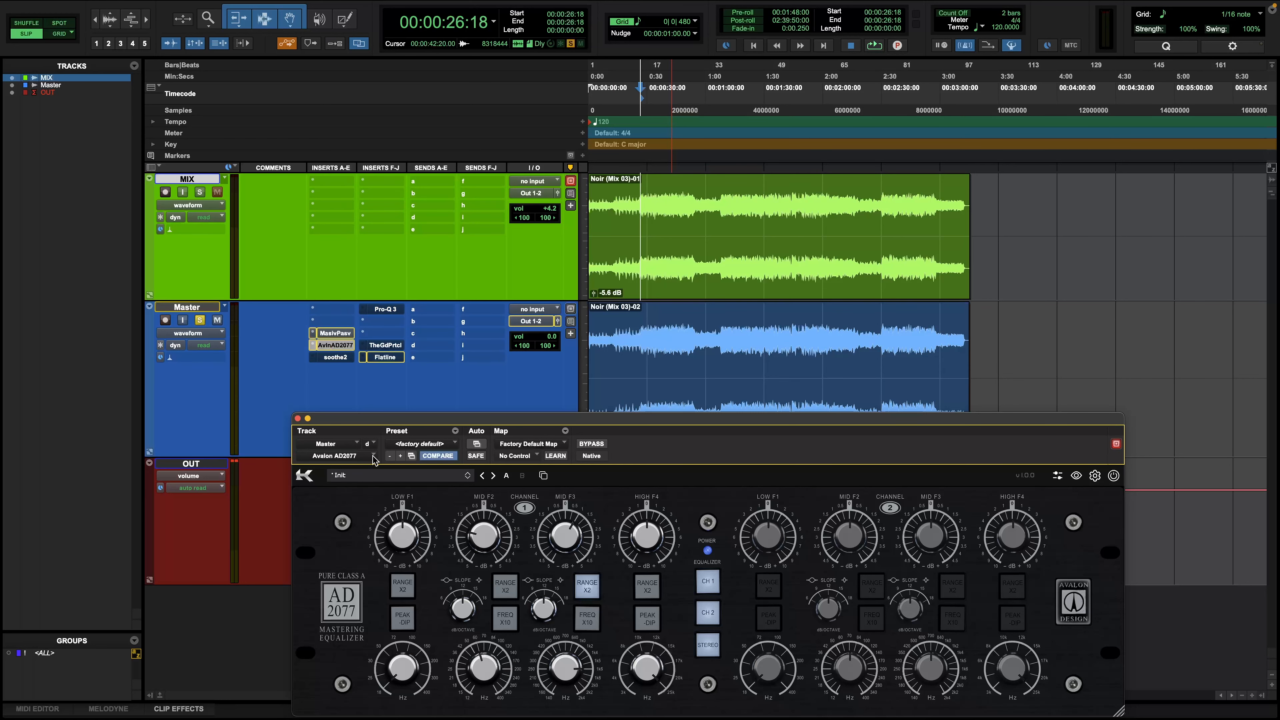
# Step: Remove the Avalon AD2077 from Master's inserts and open the Massive Passive EQ
pyautogui.click(311, 347)
pyautogui.click(328, 299)
pyautogui.click(333, 333)
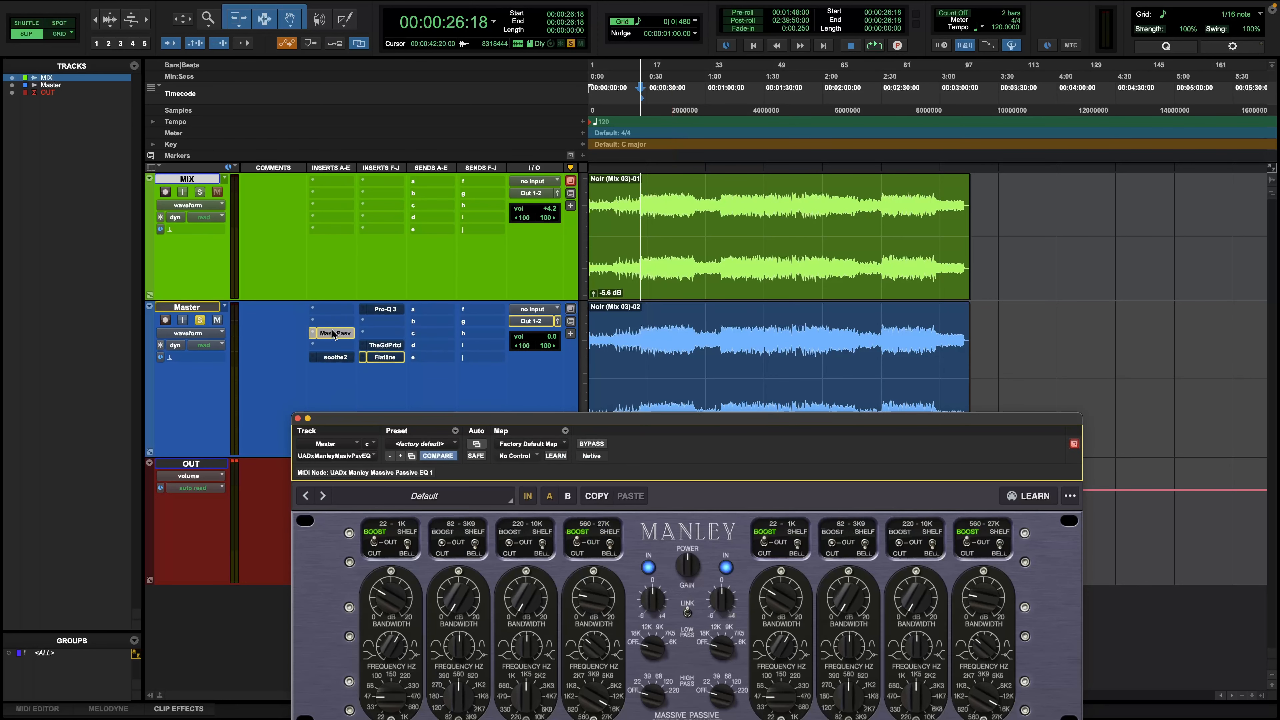
# Step: Move the Massive Passive window below the tracks and select the MIX section from about 00:00:26 to 00:02:16
pyautogui.moveTo(606, 417); pyautogui.dragTo(738, 405)
pyautogui.click(723, 226)
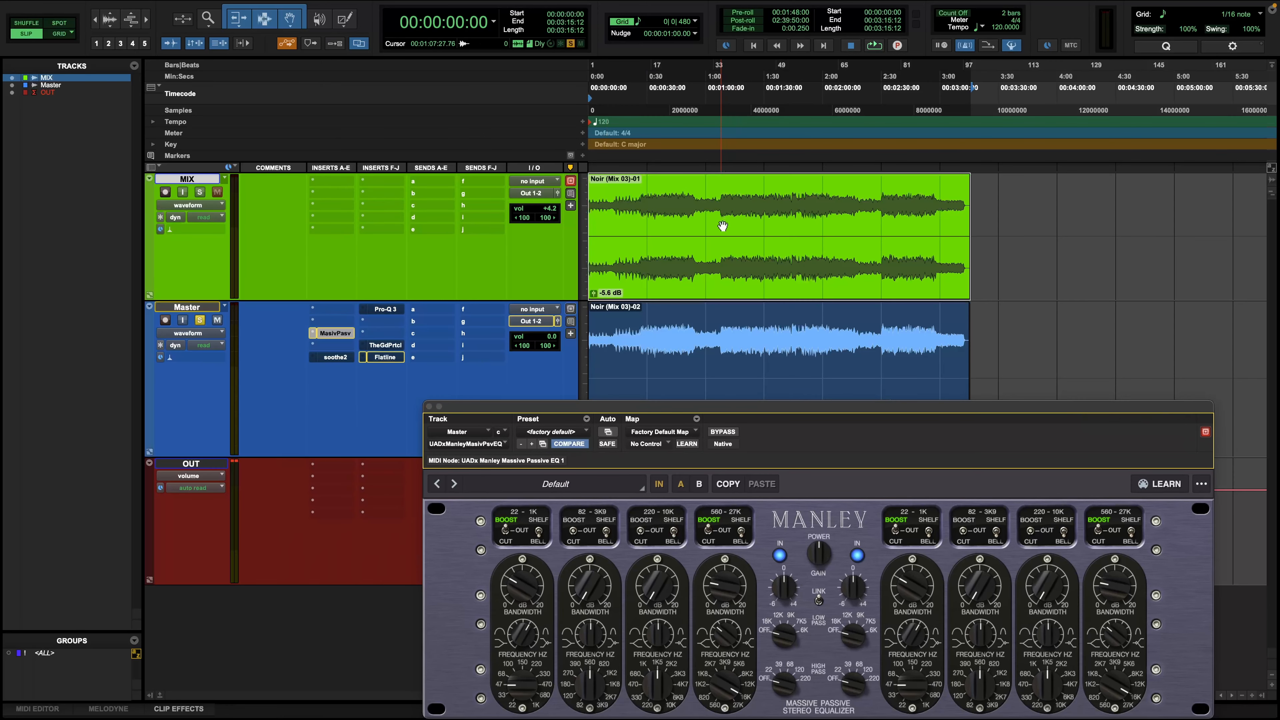
pyautogui.moveTo(716, 215); pyautogui.dragTo(1047, 200)
pyautogui.click(986, 274)
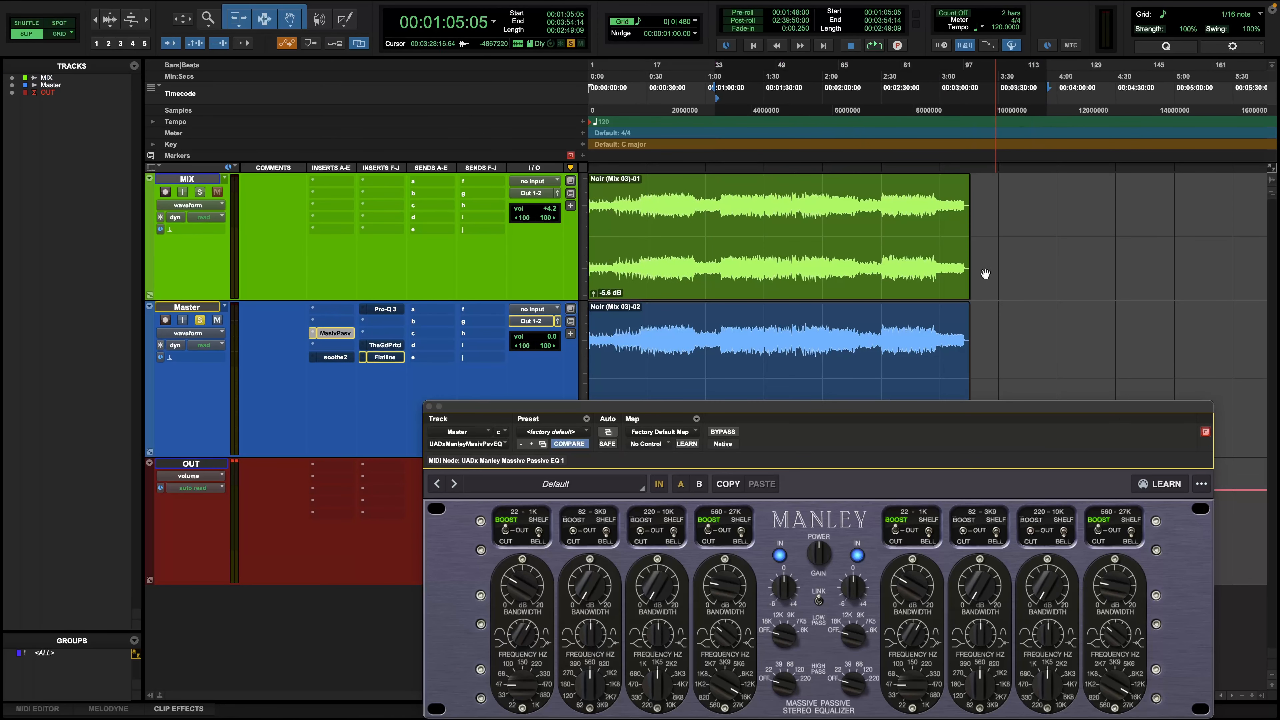
pyautogui.click(732, 279)
pyautogui.moveTo(642, 212); pyautogui.dragTo(855, 210)
pyautogui.moveTo(690, 408); pyautogui.dragTo(610, 480)
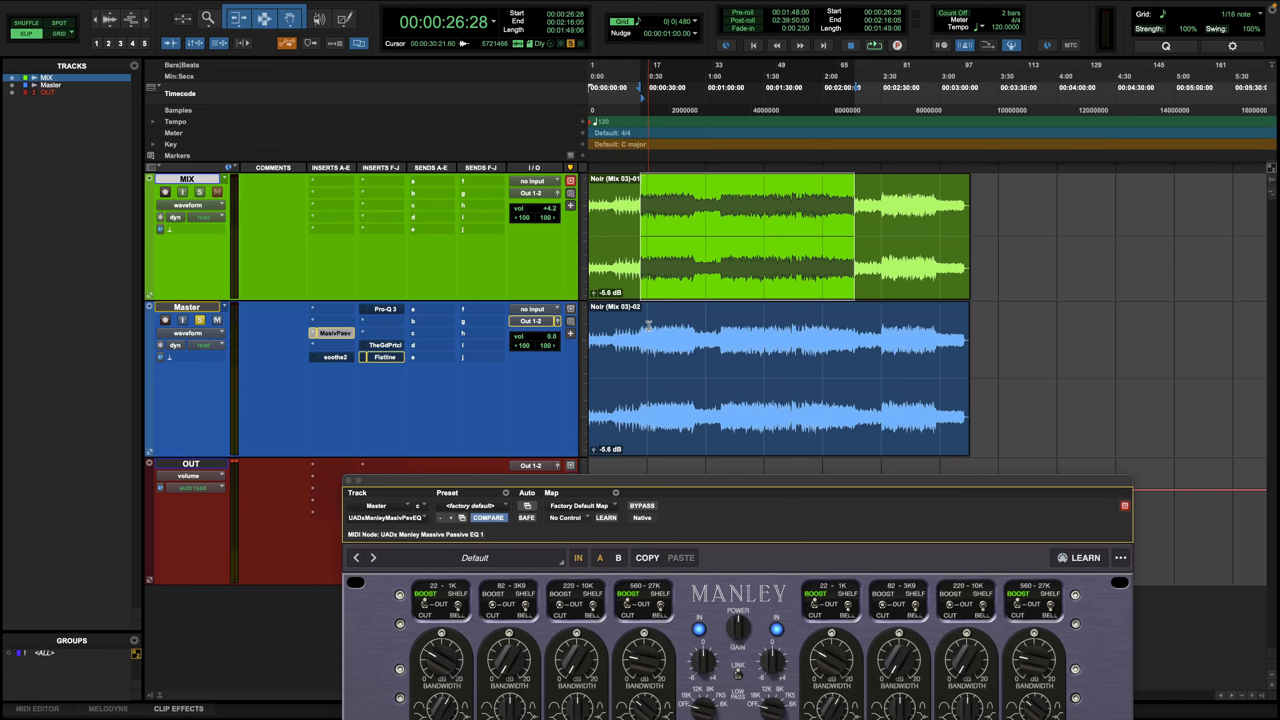
# Step: Select the whole clip on the Master track and bring the Massive Passive window fully into view
pyautogui.moveTo(640, 376); pyautogui.dragTo(1060, 376)
pyautogui.click(851, 369)
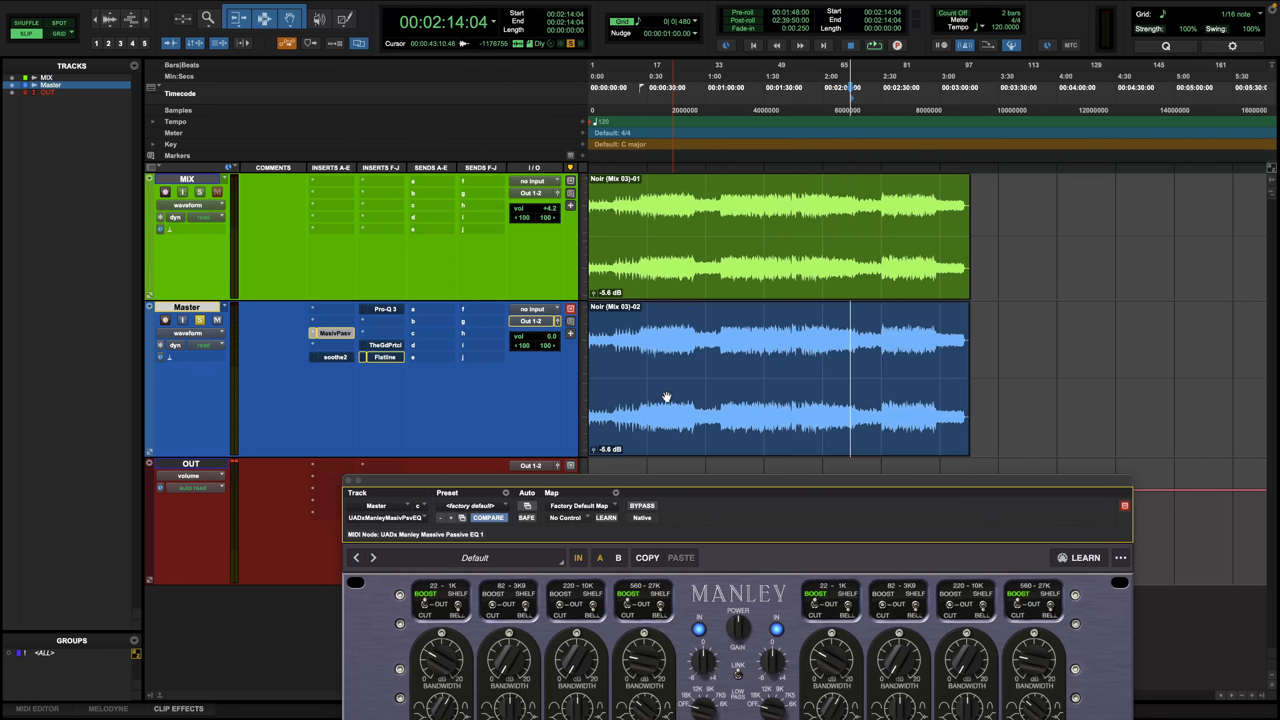
pyautogui.click(666, 400)
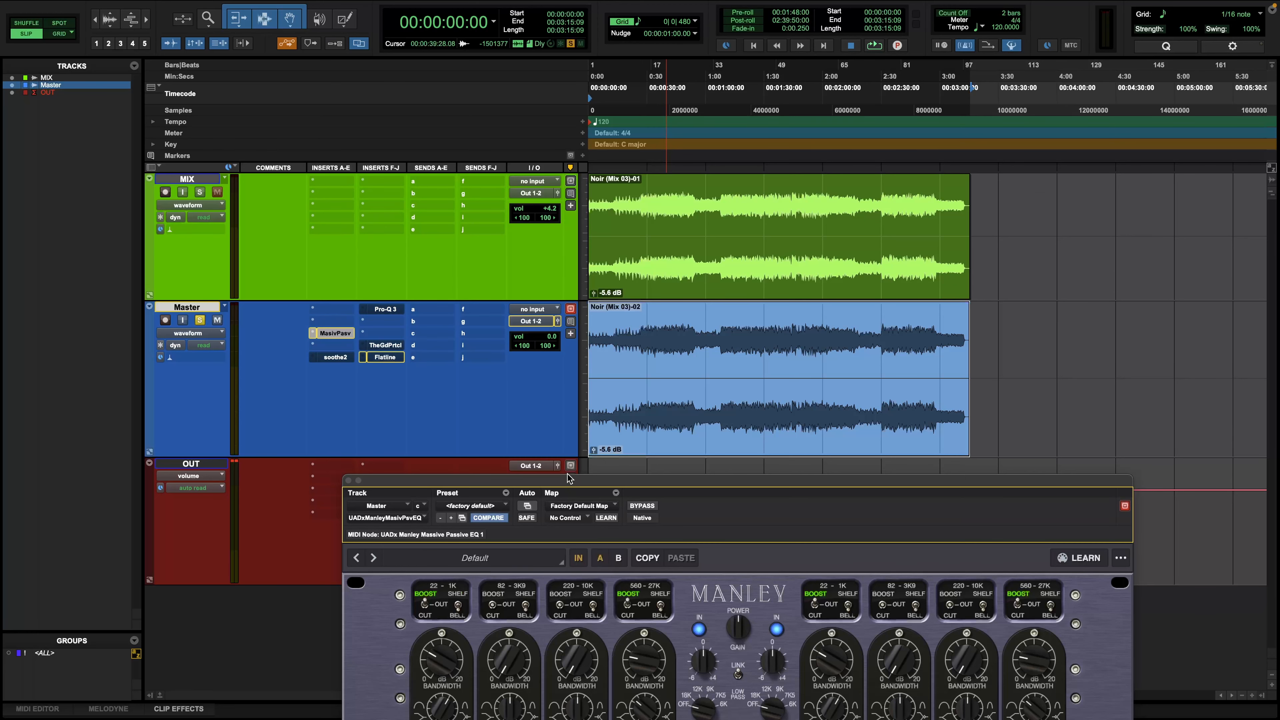
pyautogui.moveTo(569, 479); pyautogui.dragTo(500, 307)
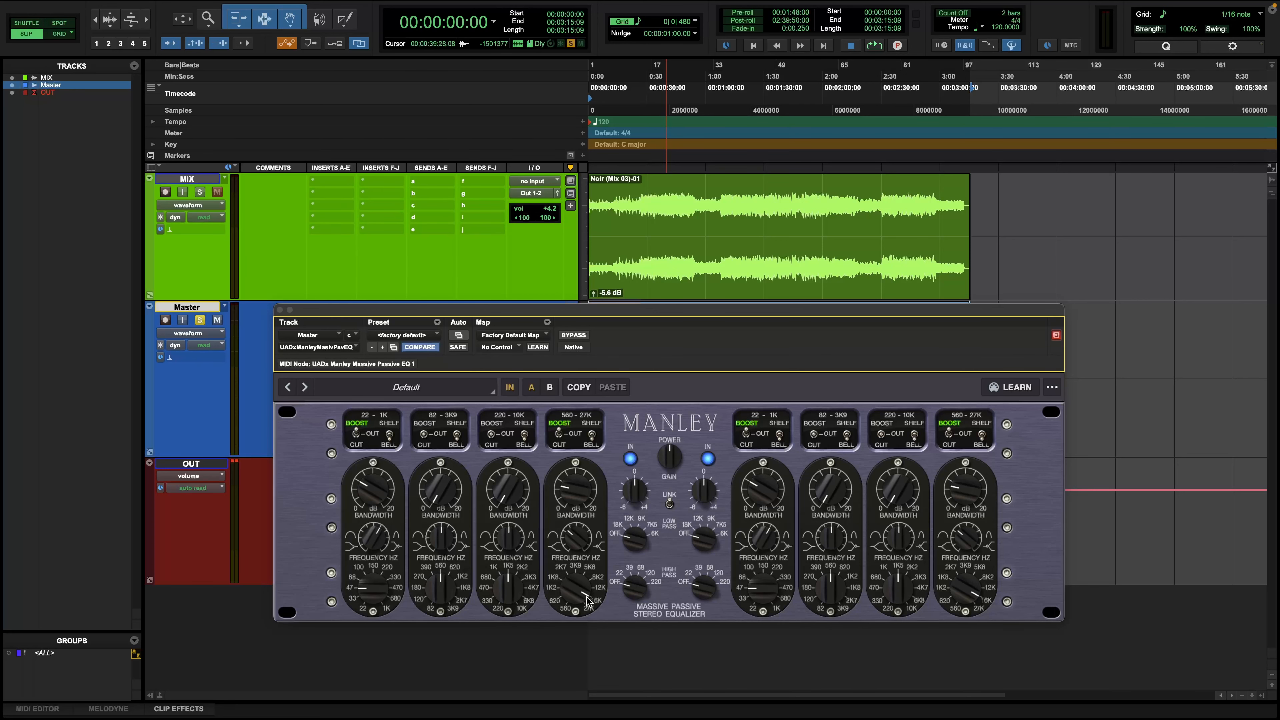
# Step: Close the Massive Passive, open soothe2 on Master with its window fully in view, and set the playback start to 00:00:26:18
pyautogui.click(279, 310)
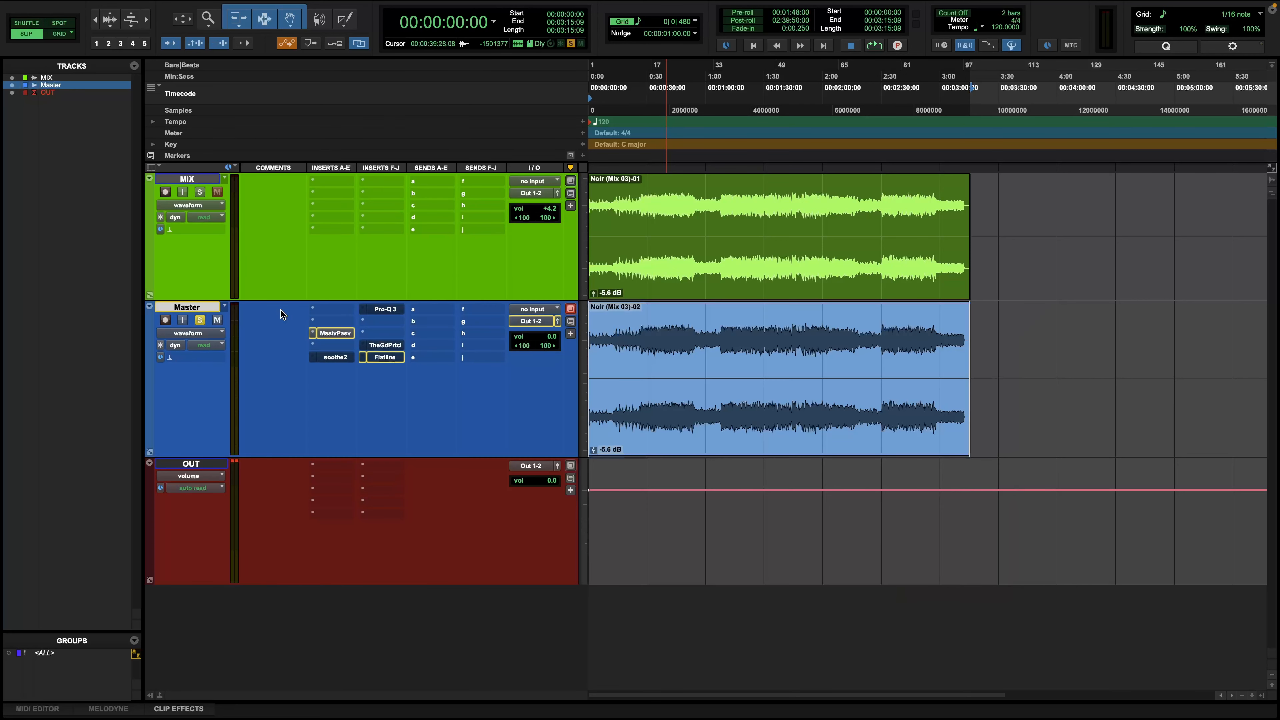
pyautogui.click(335, 357)
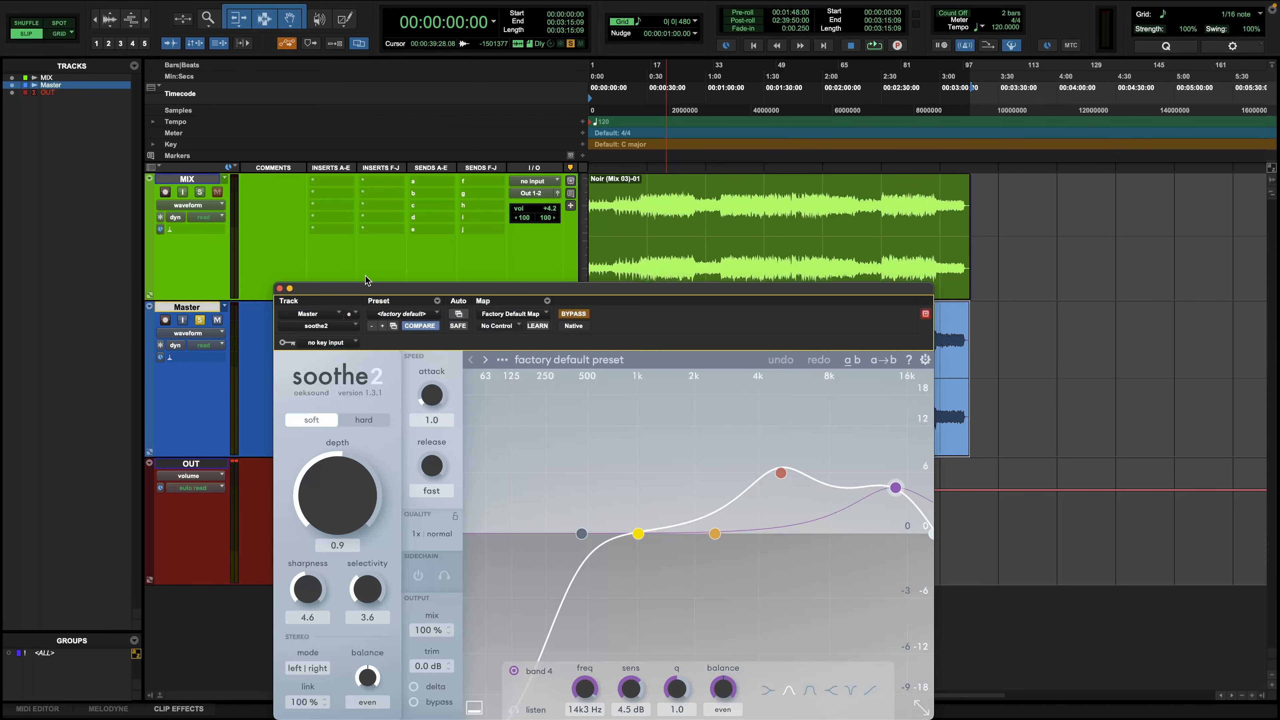
pyautogui.moveTo(362, 291); pyautogui.dragTo(708, 183)
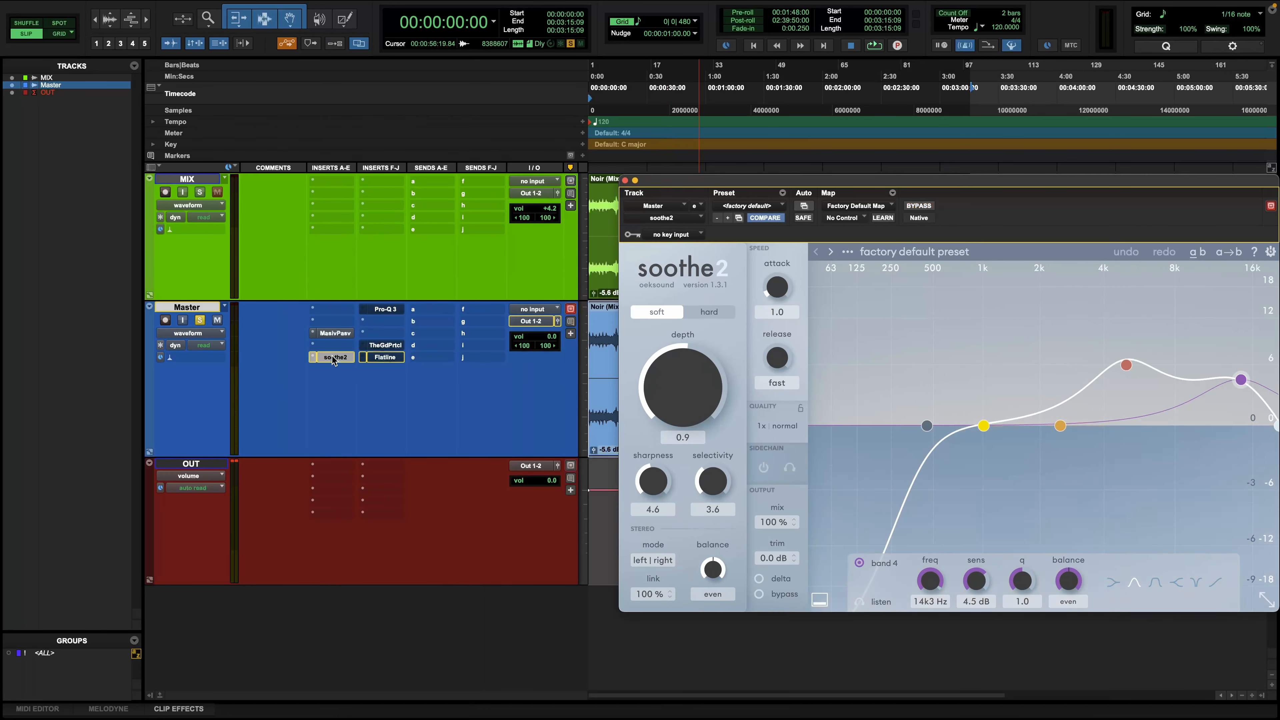
pyautogui.press('space')
pyautogui.press('space')
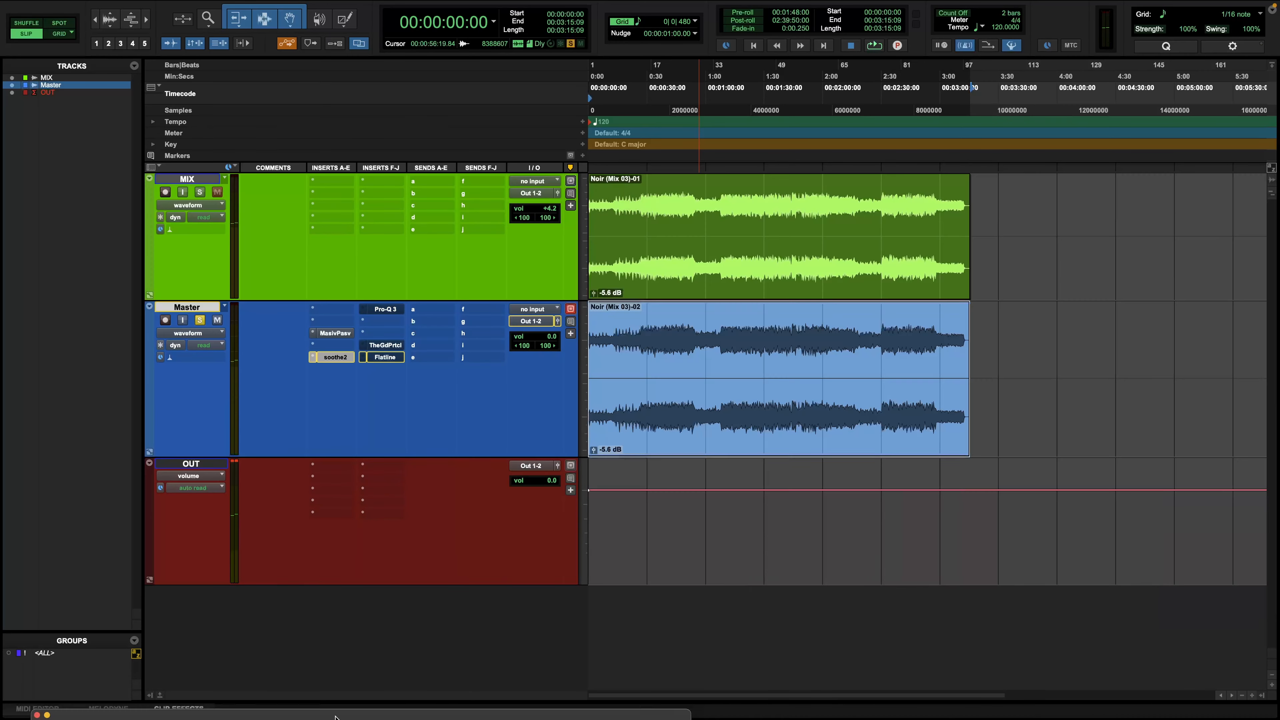
pyautogui.click(643, 205)
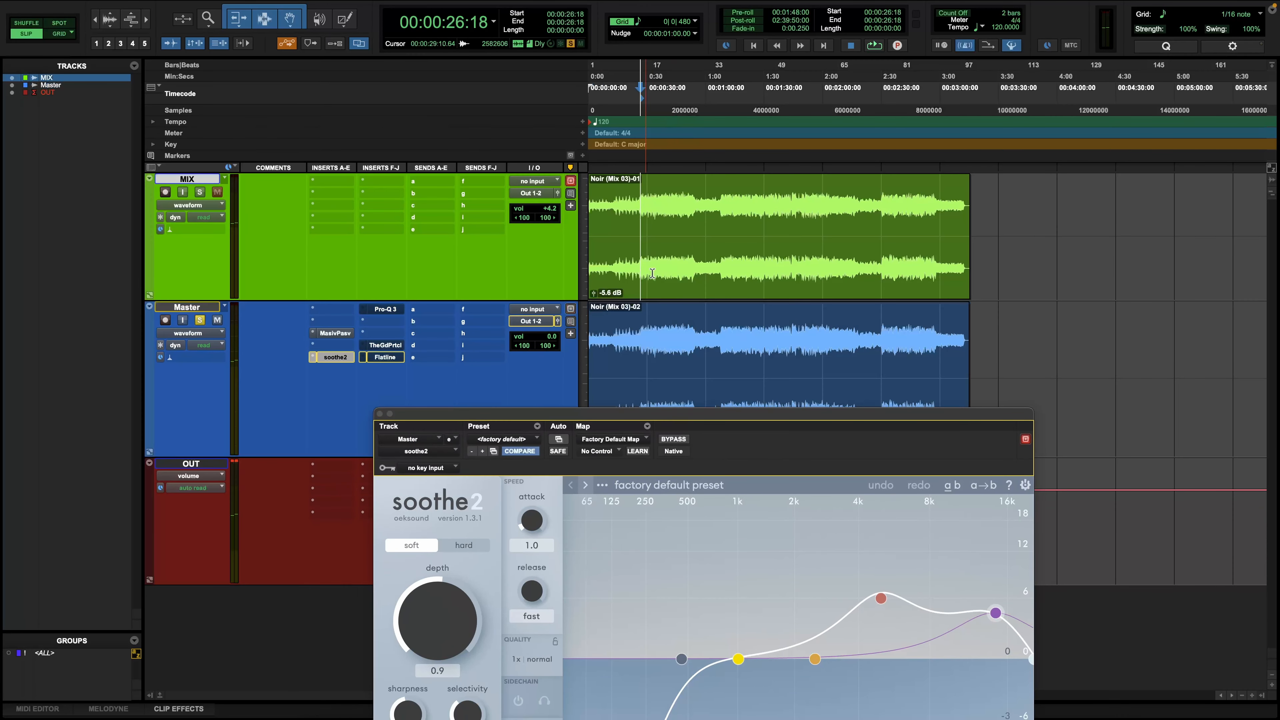
pyautogui.moveTo(686, 415); pyautogui.dragTo(672, 186)
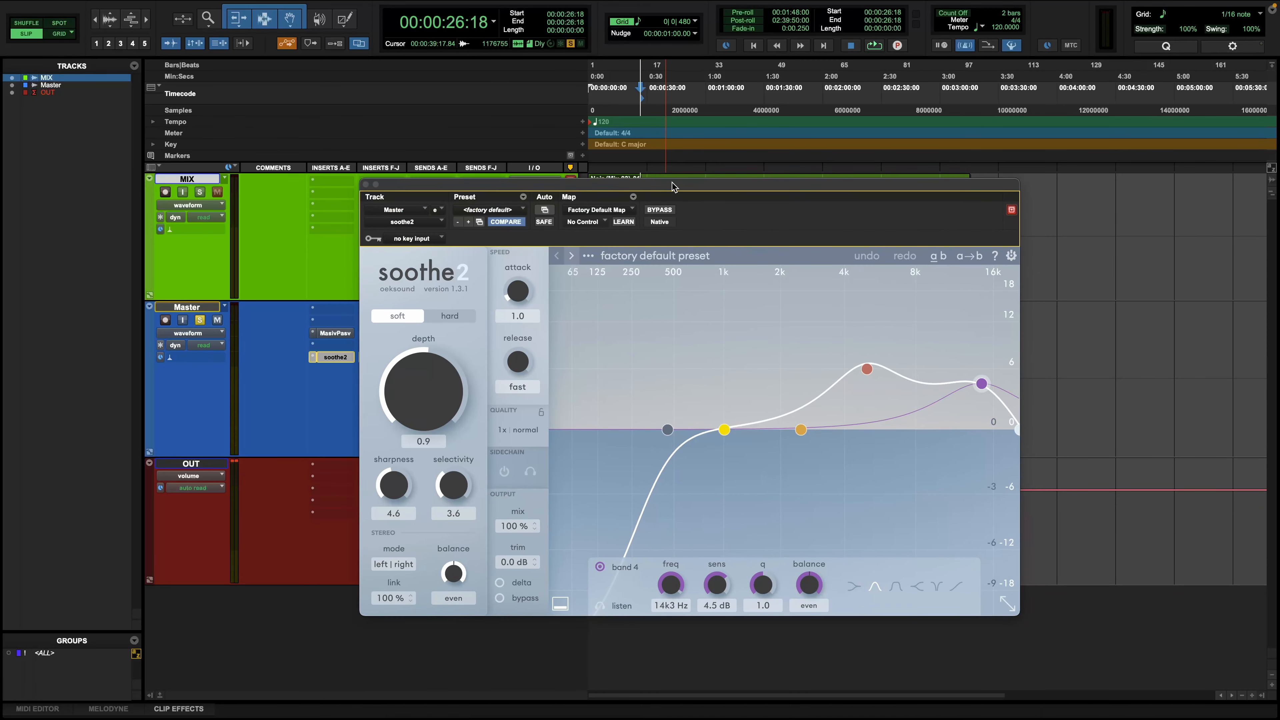
# Step: Lower soothe2's depth to 0.5 by ear while playing the Master
pyautogui.moveTo(465, 384)
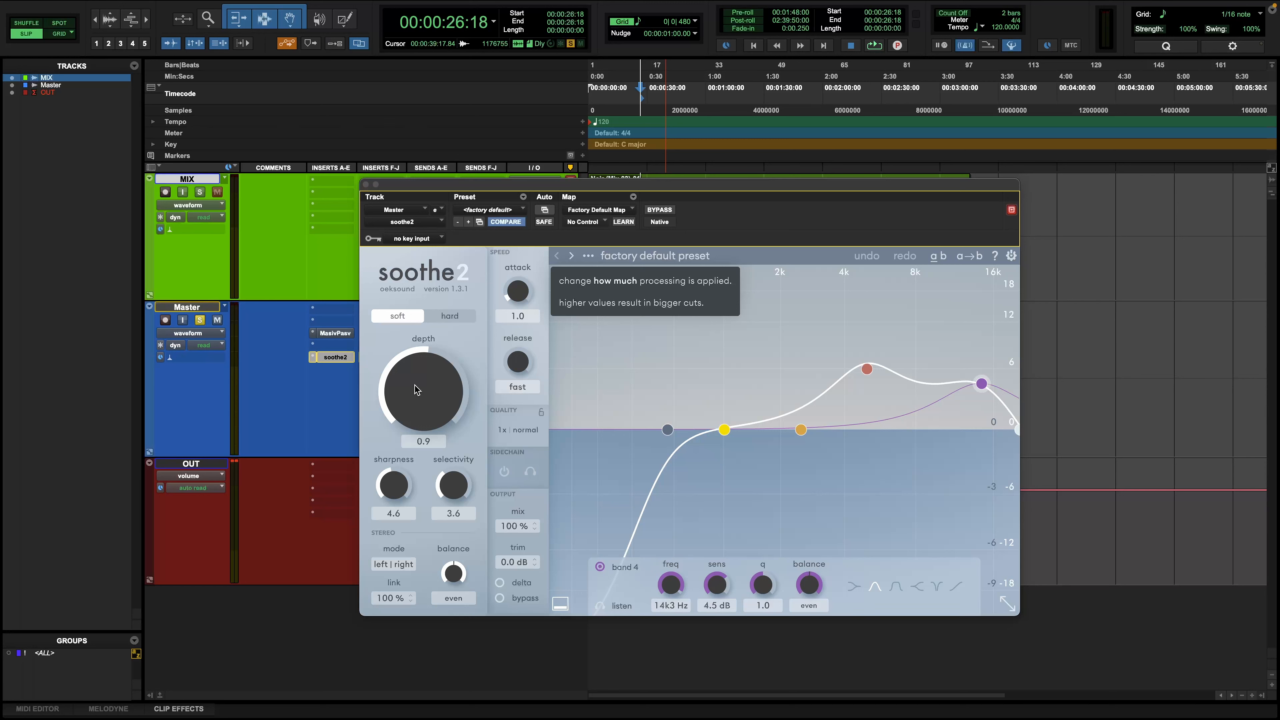
pyautogui.press('space')
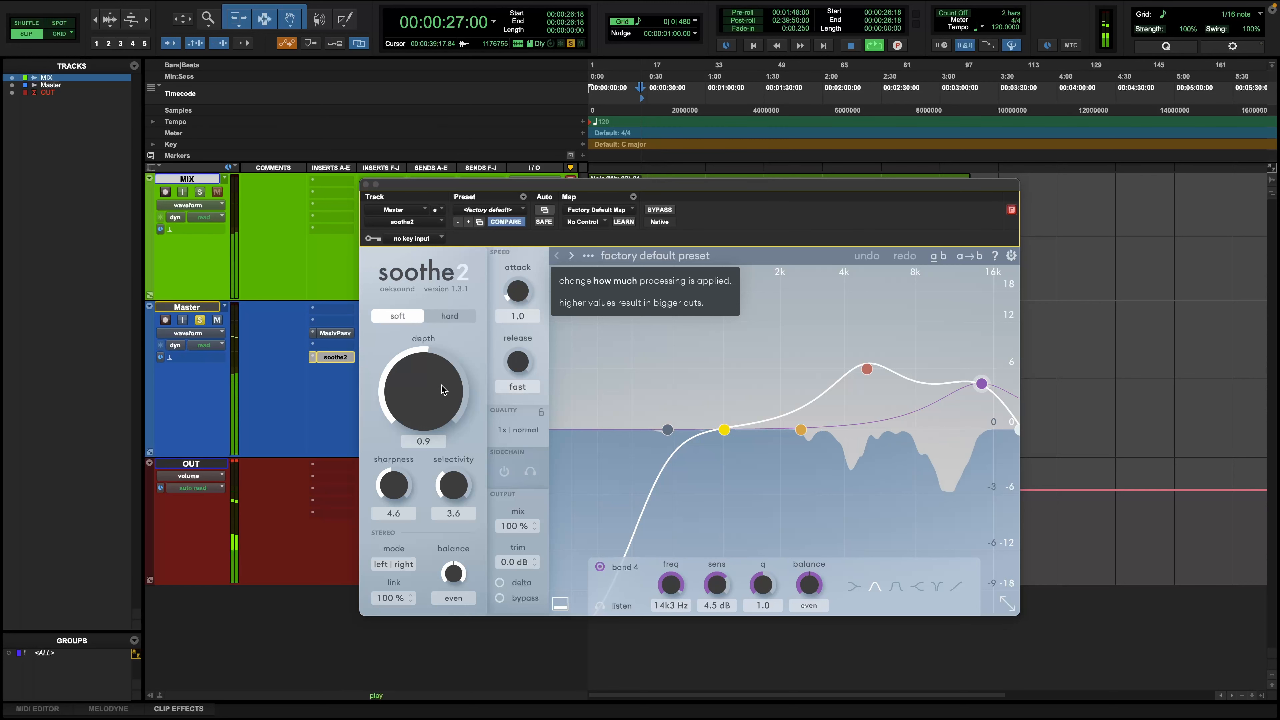
pyautogui.scroll(-1, 441, 390)
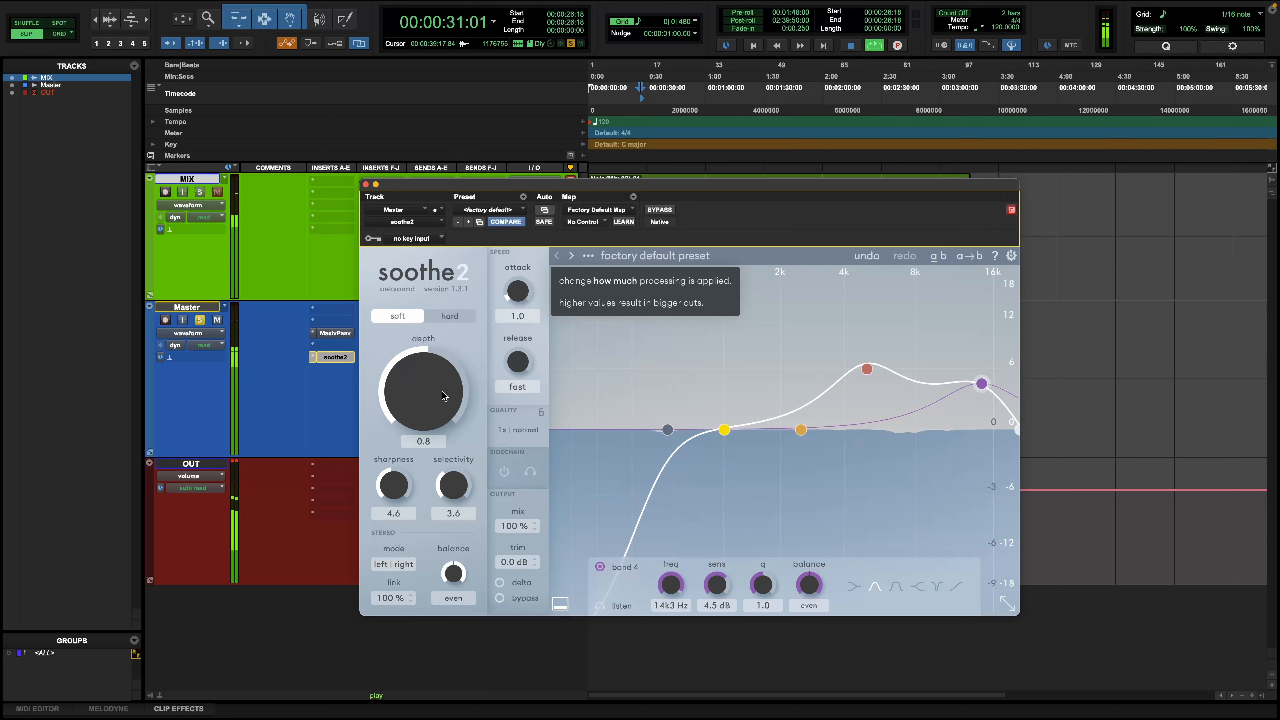
pyautogui.press('space')
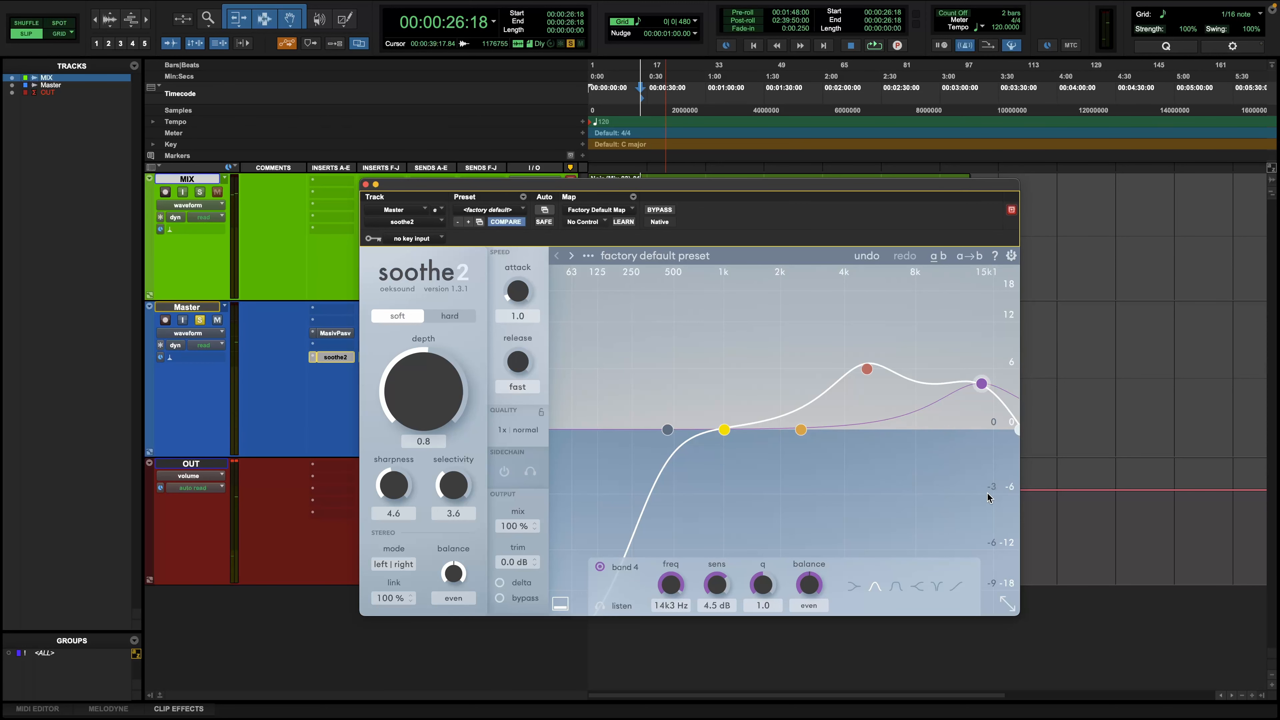
pyautogui.press('space')
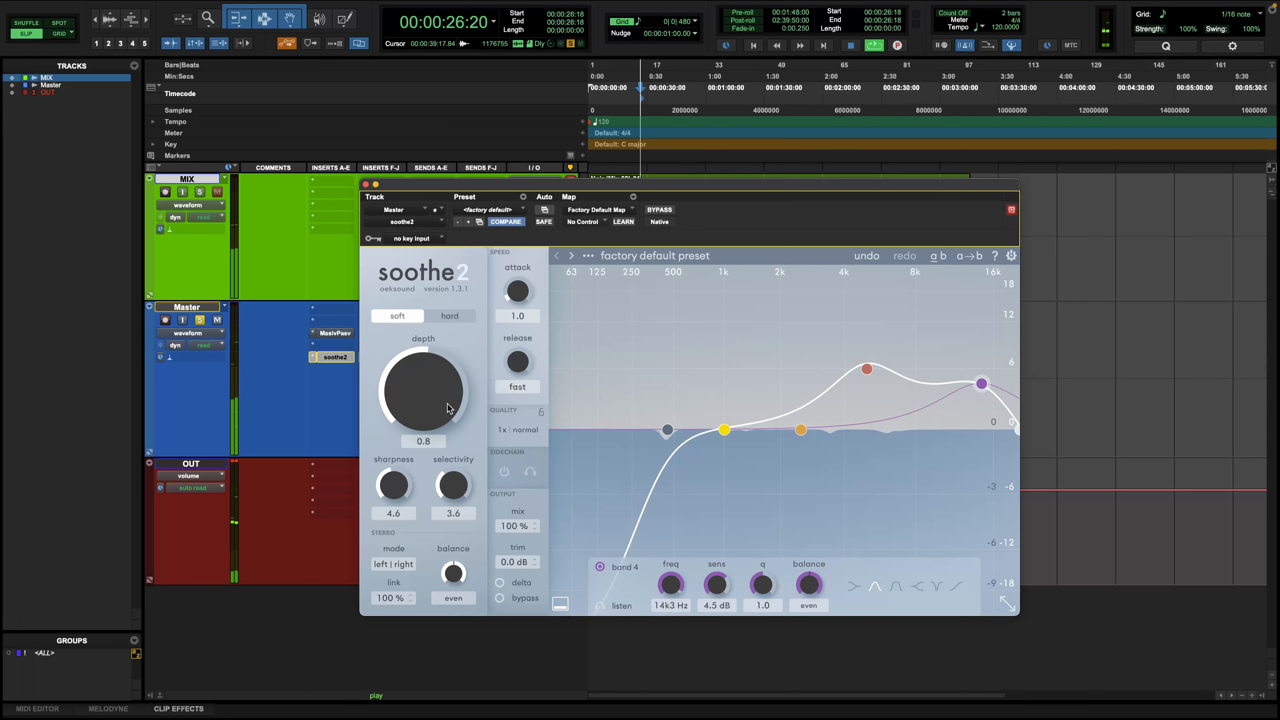
pyautogui.moveTo(446, 432); pyautogui.dragTo(464, 387)
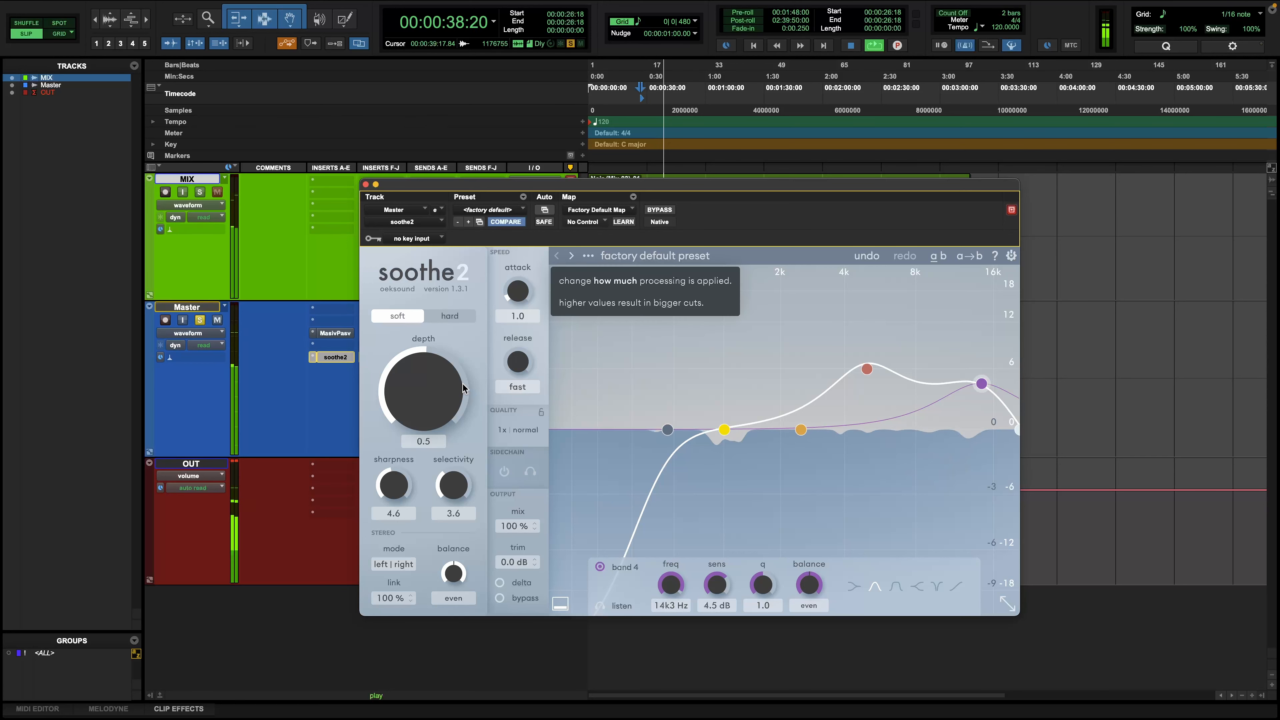
# Step: Replay the Master from 00:00:26:18 to audition the soothe2 setting, and close the soothe2 window
pyautogui.press('space')
pyautogui.press('space')
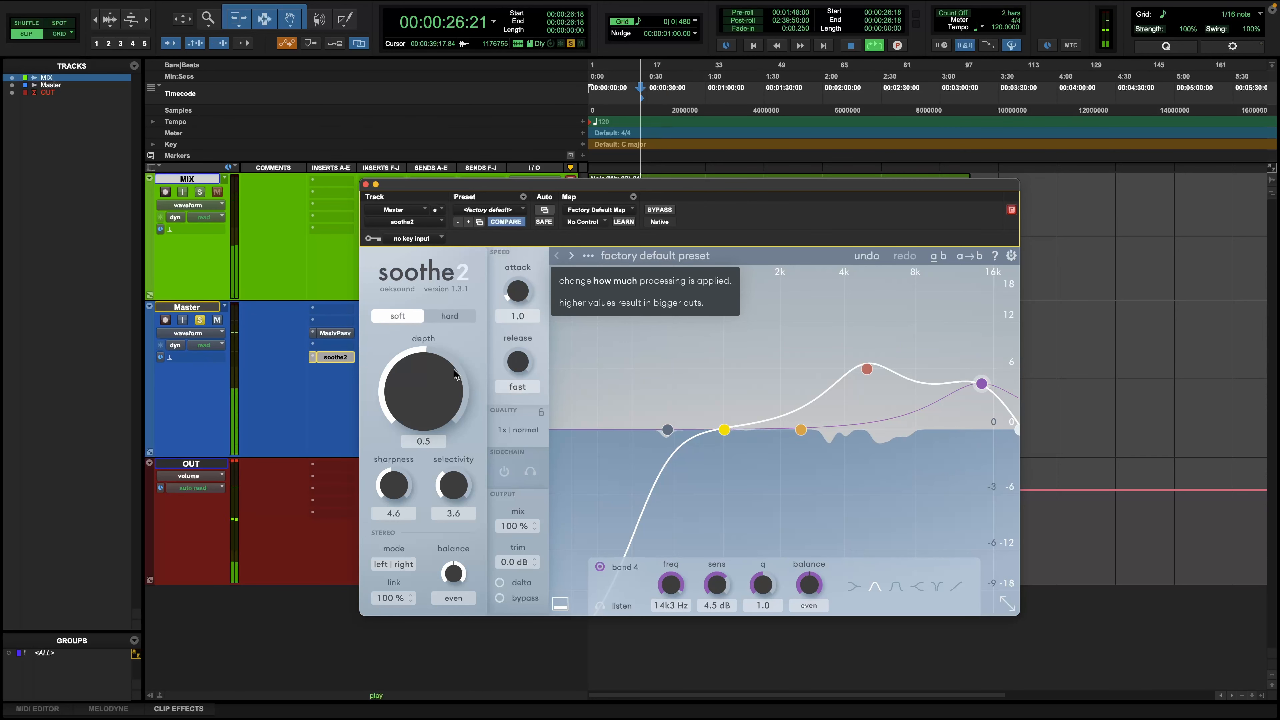
pyautogui.press('space')
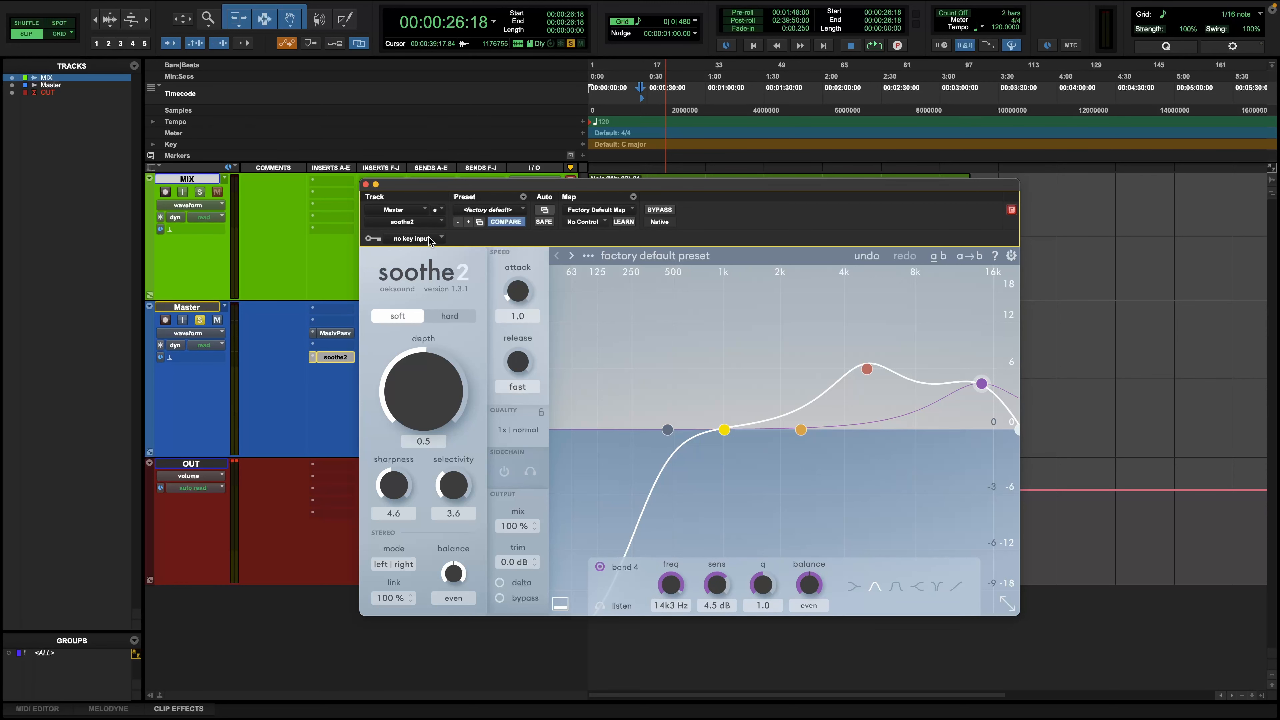
pyautogui.moveTo(425, 189); pyautogui.dragTo(491, 262)
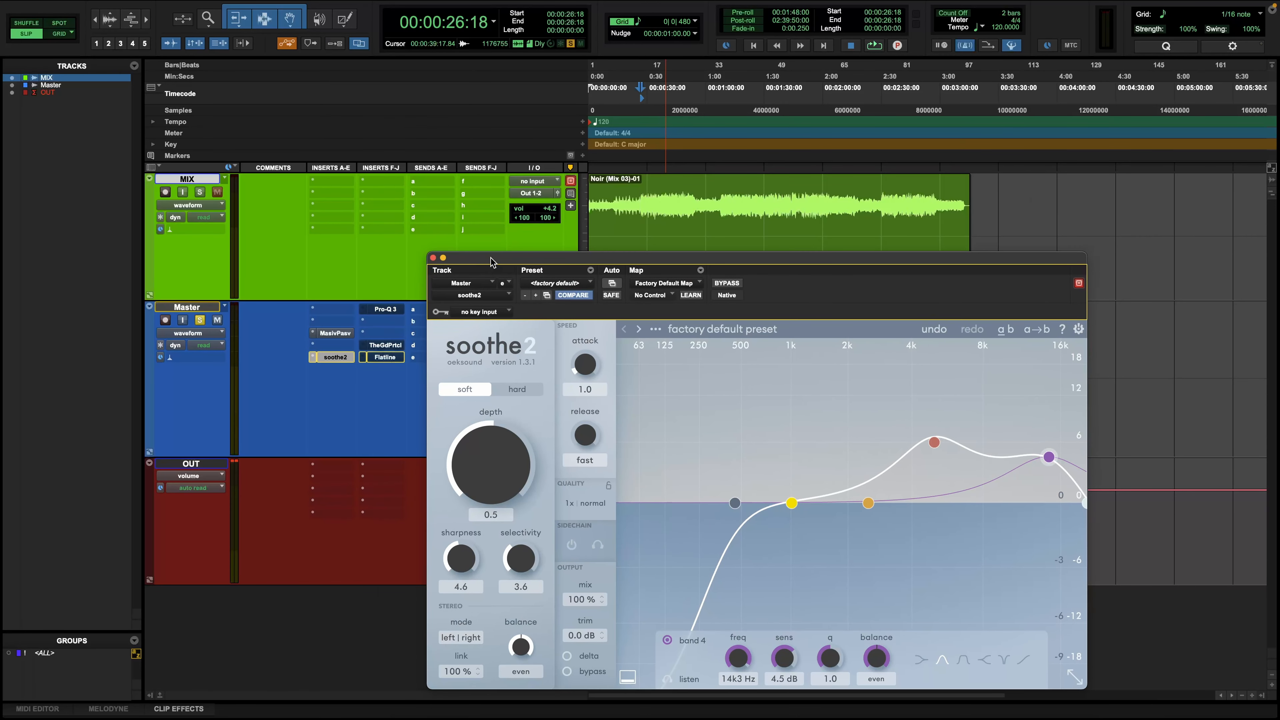
pyautogui.click(433, 258)
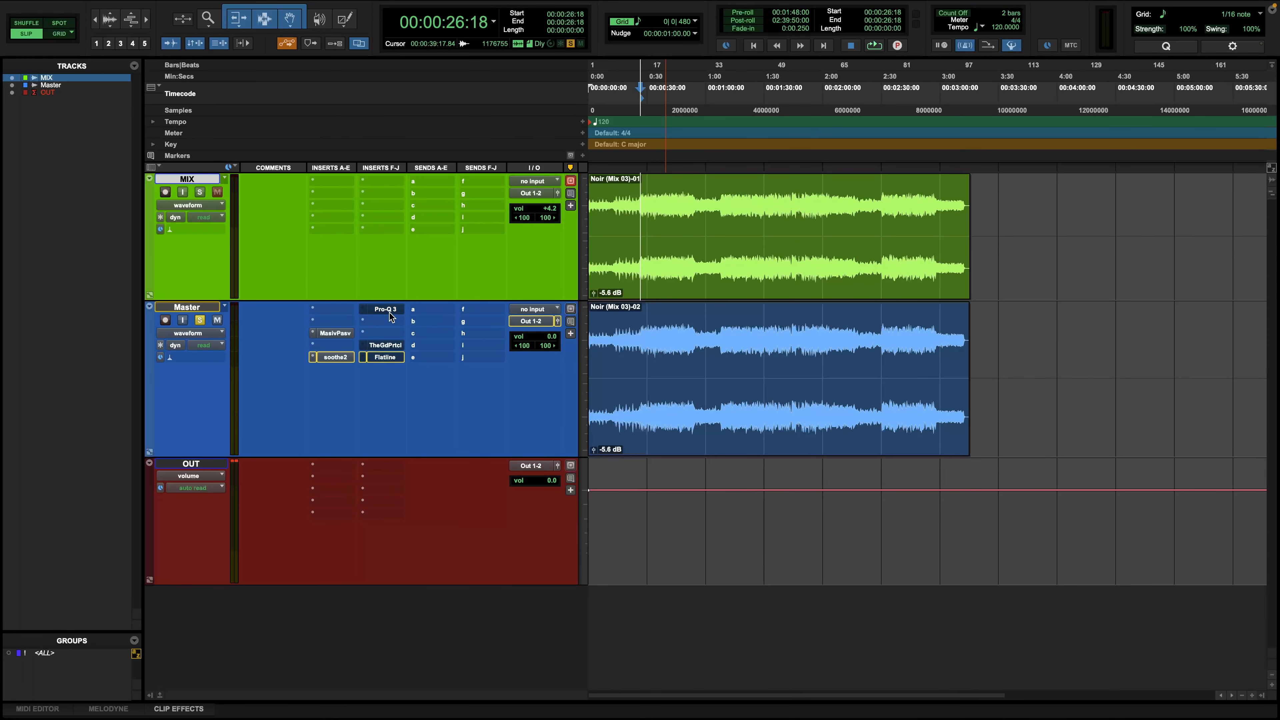
pyautogui.click(335, 358)
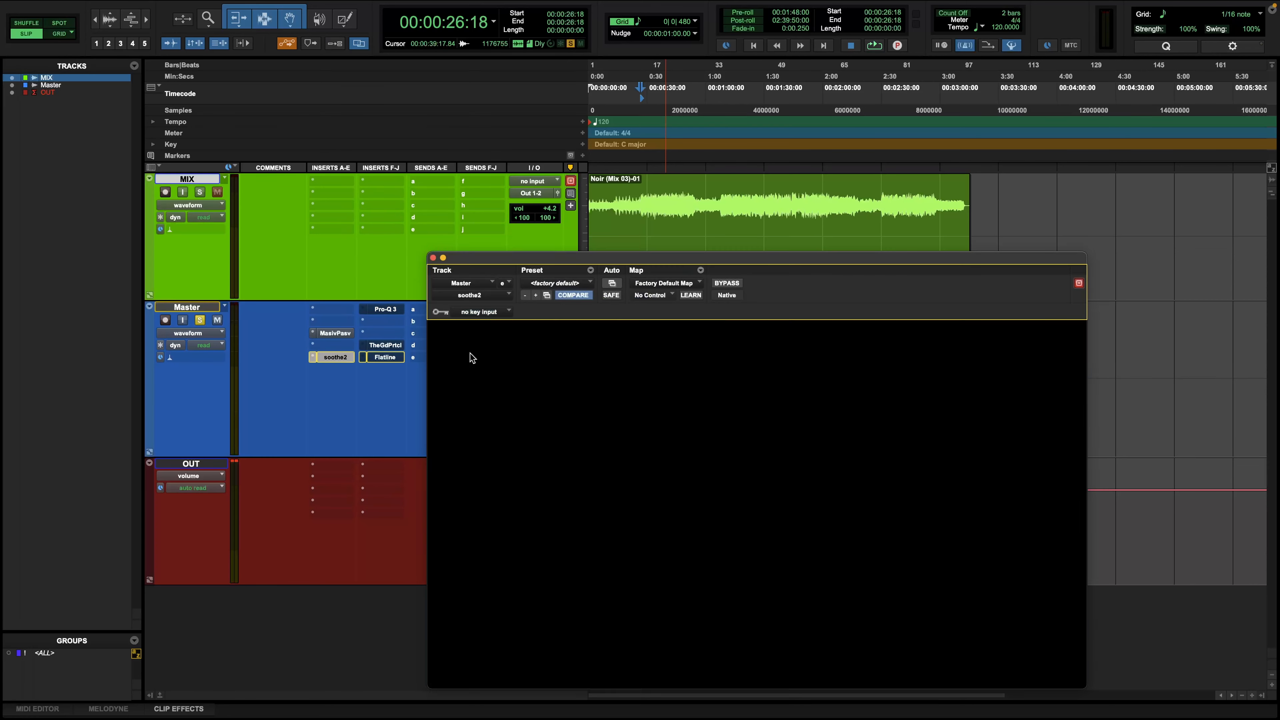
pyautogui.click(433, 258)
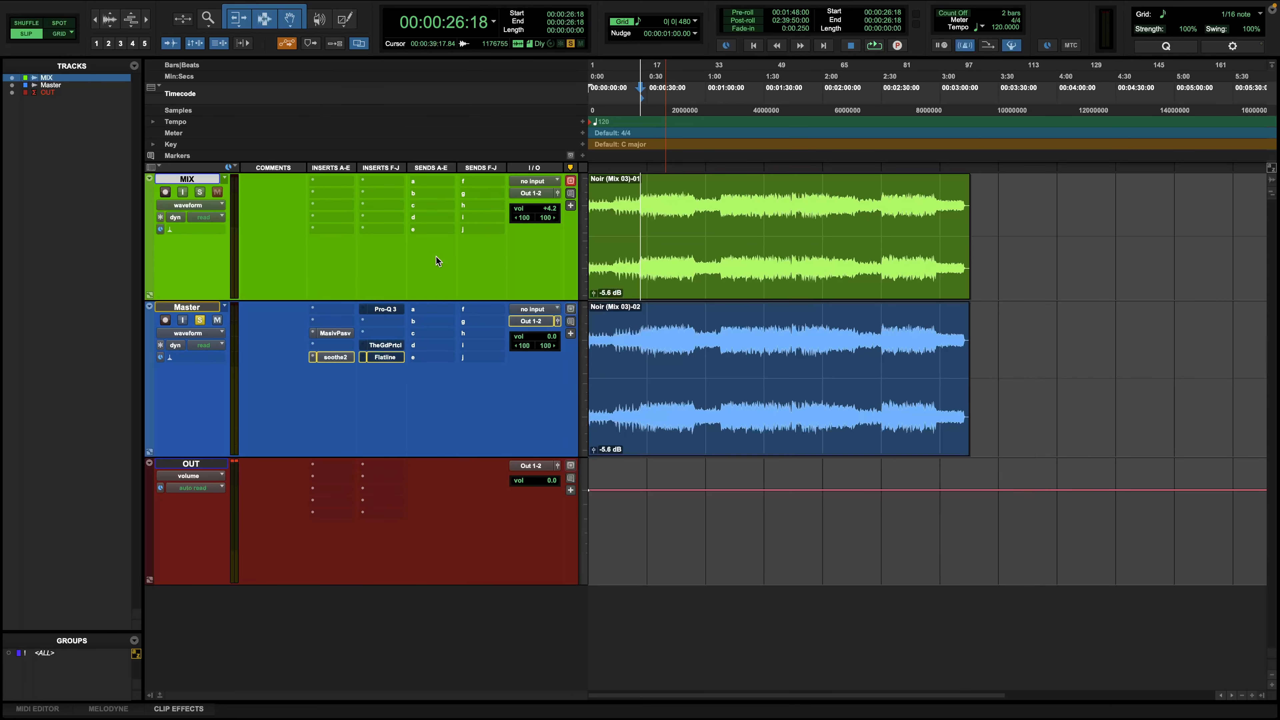
# Step: Open Pro-Q 3 on the Master track and examine its low-cut band alongside the Massive Passive settings
pyautogui.click(387, 310)
pyautogui.click(382, 309)
pyautogui.click(388, 310)
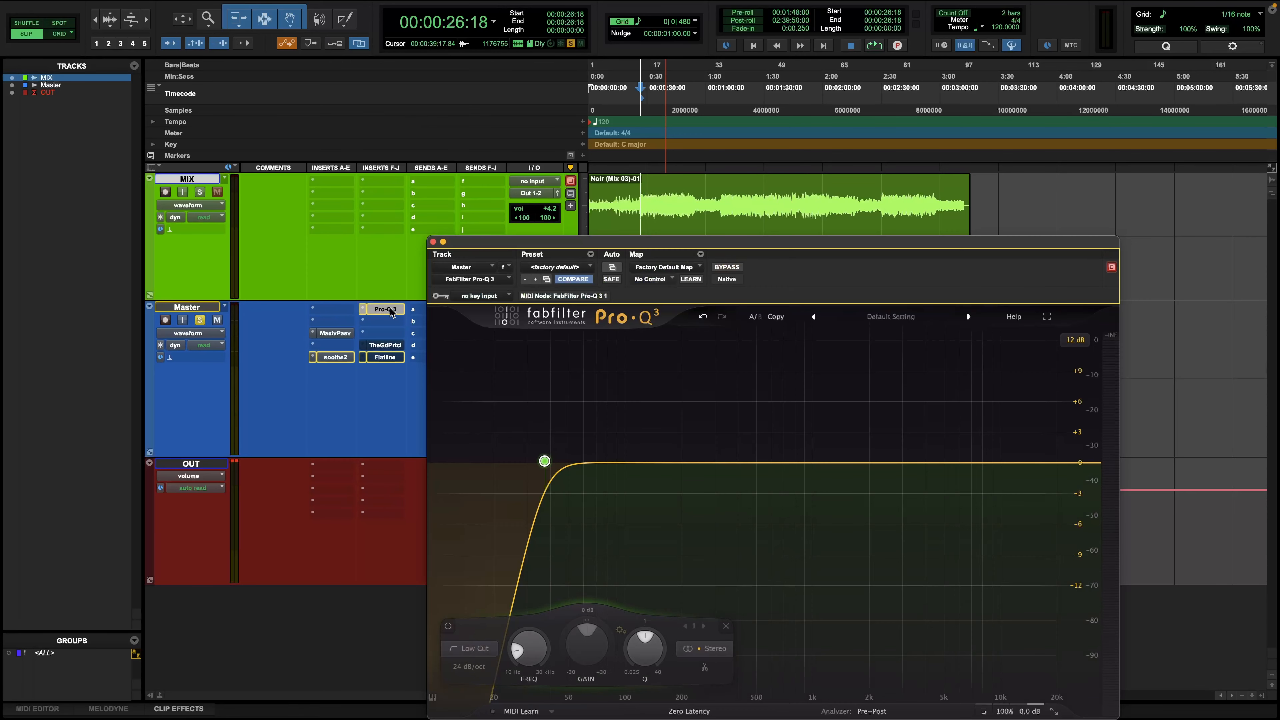
pyautogui.moveTo(544, 463)
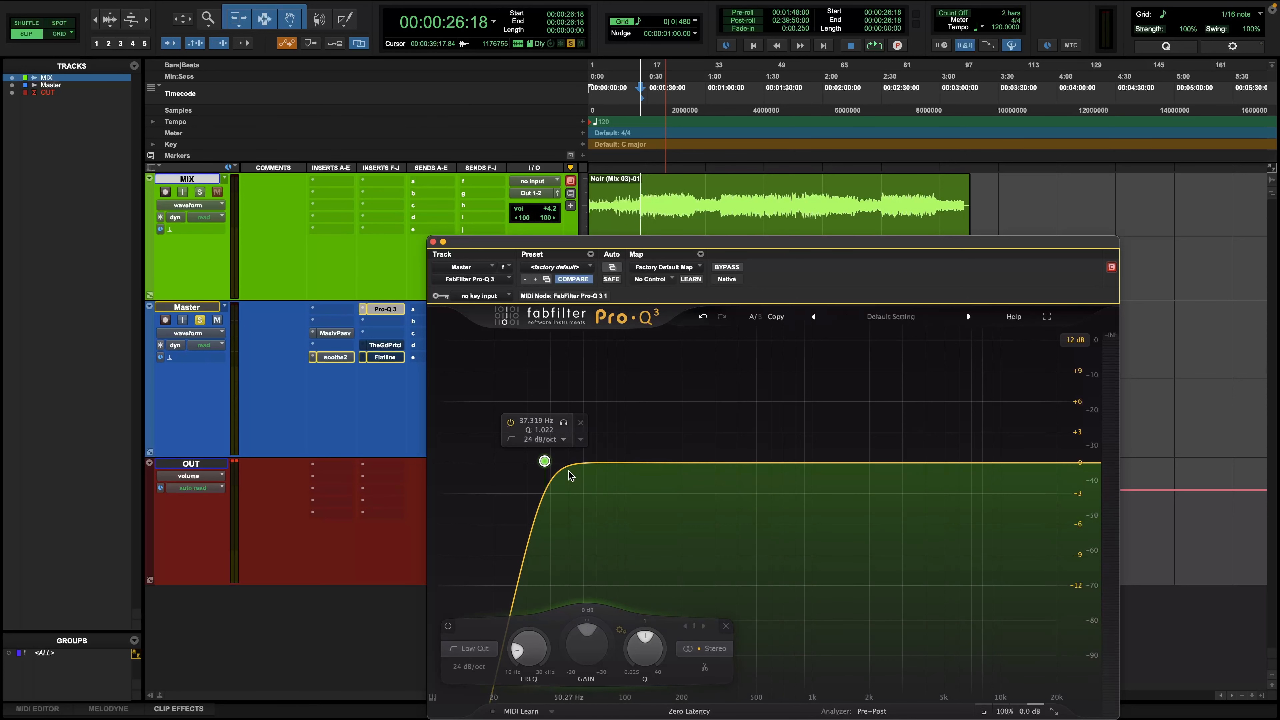
pyautogui.click(333, 334)
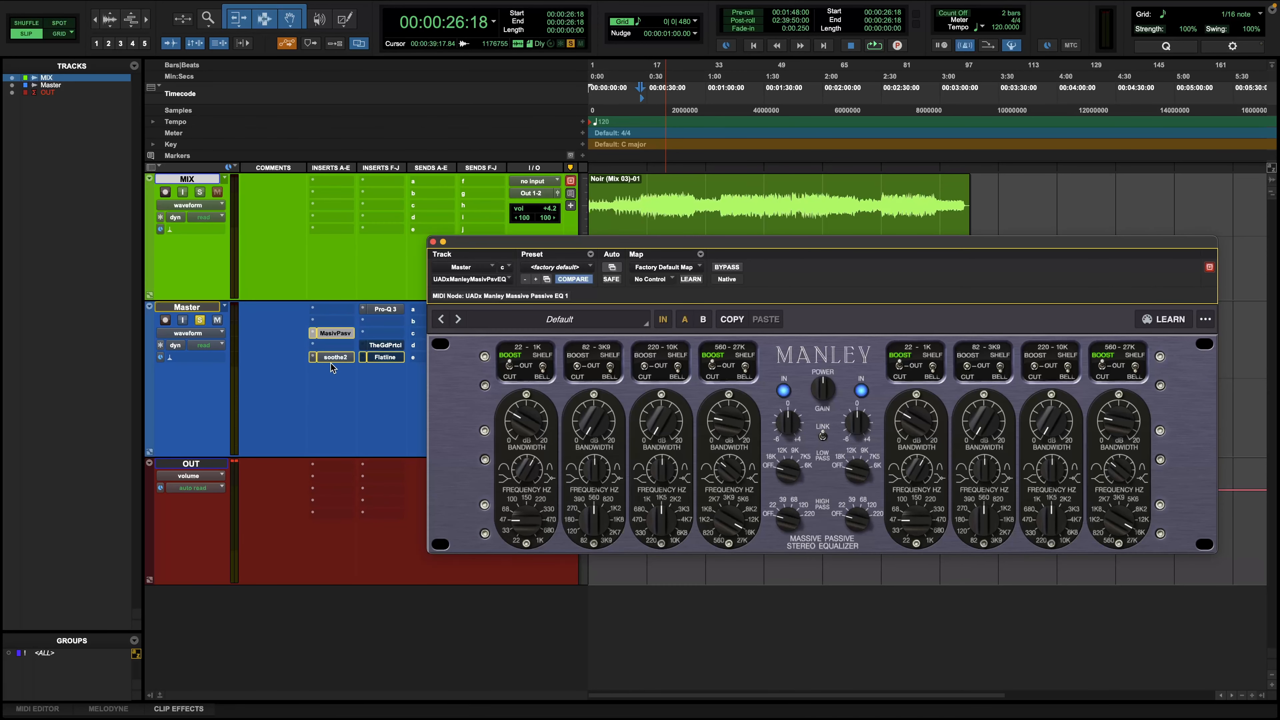
pyautogui.click(384, 309)
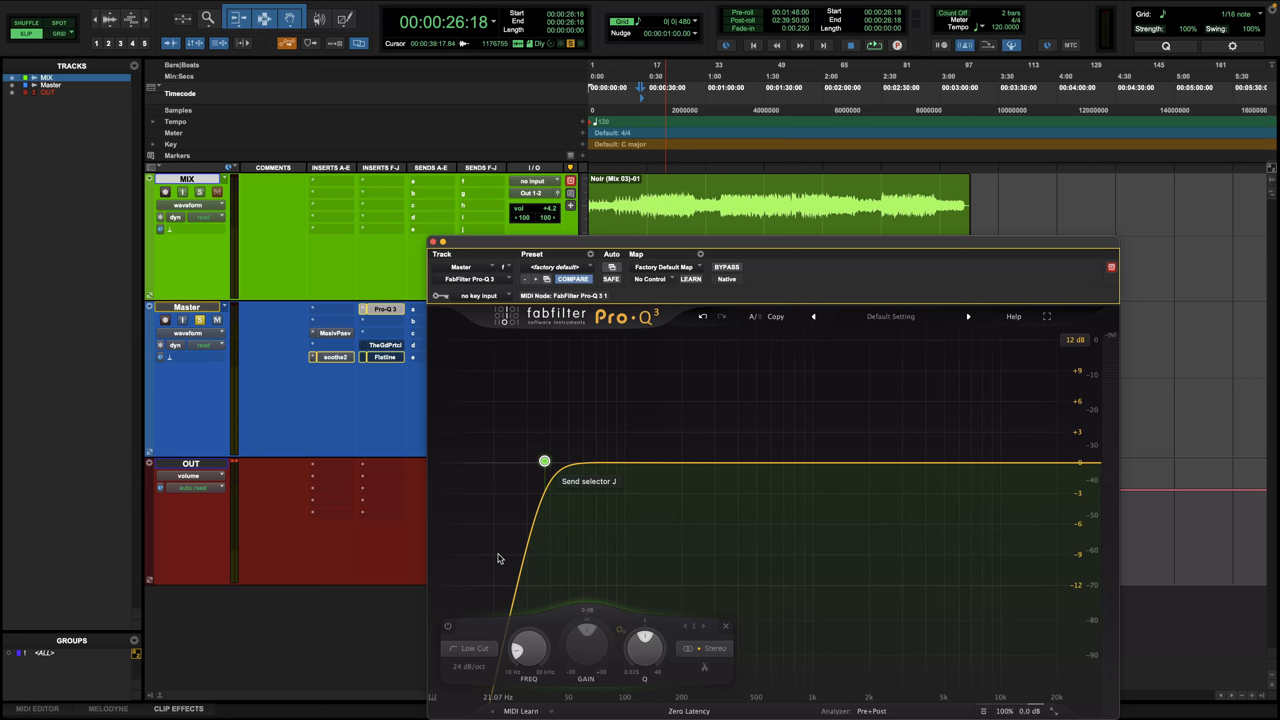
pyautogui.moveTo(519, 487)
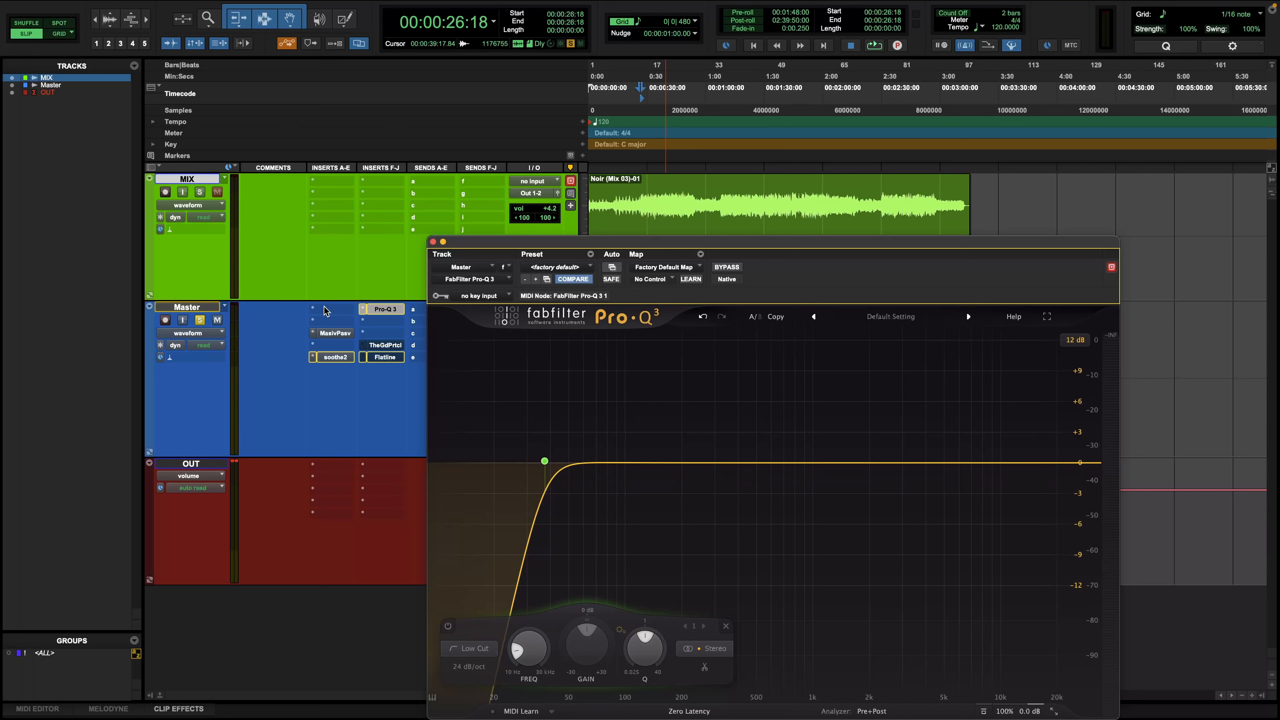
# Step: Open The God Particle on the Master track, reposition its window and switch off its limiter
pyautogui.click(385, 346)
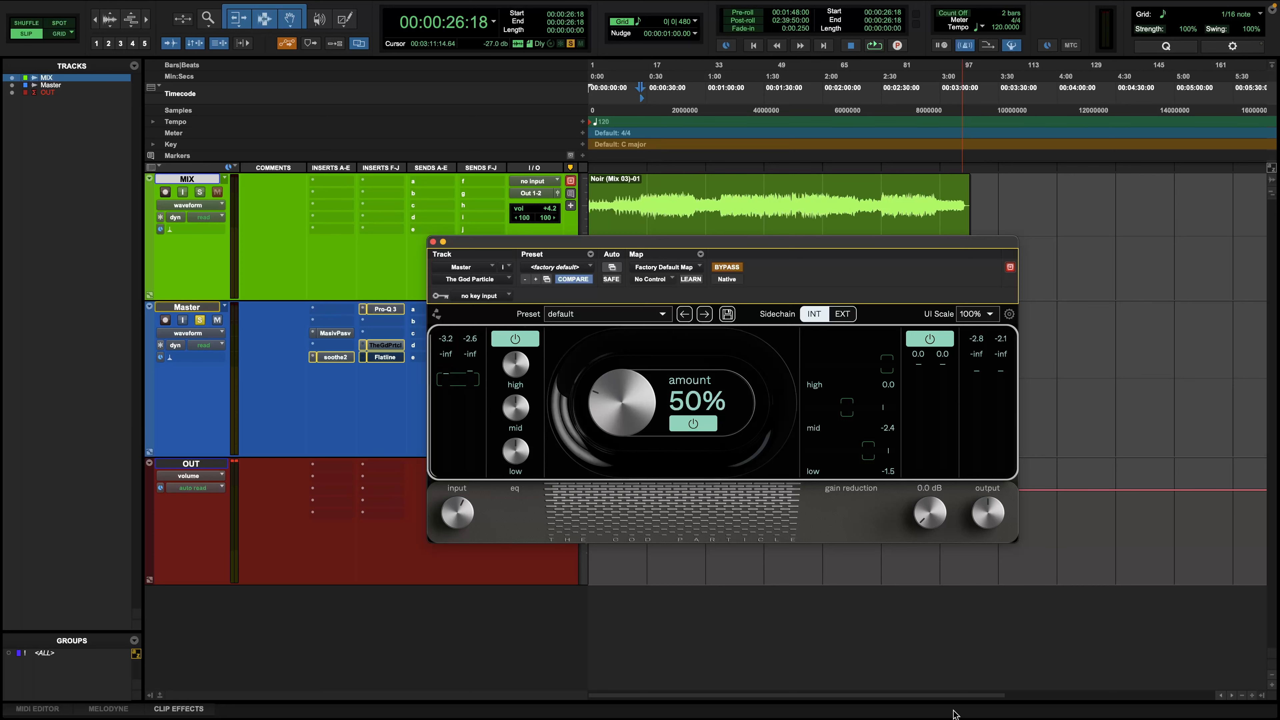
pyautogui.click(930, 339)
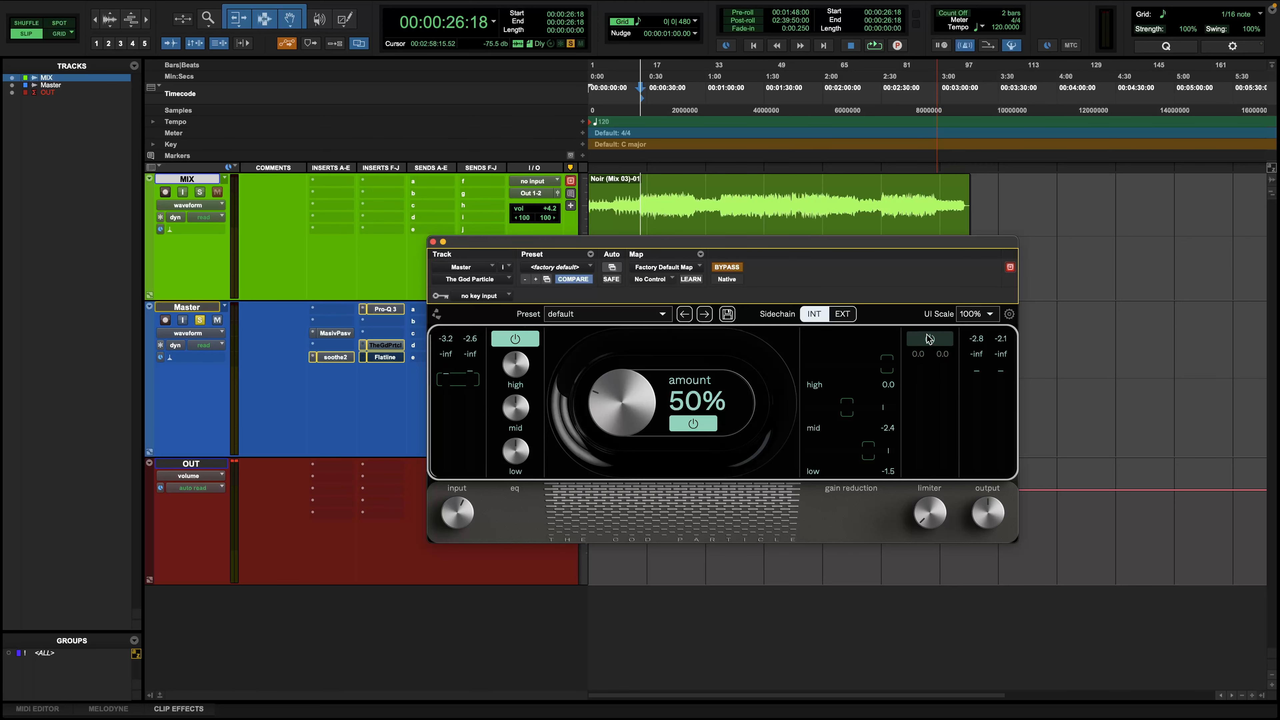
pyautogui.click(930, 338)
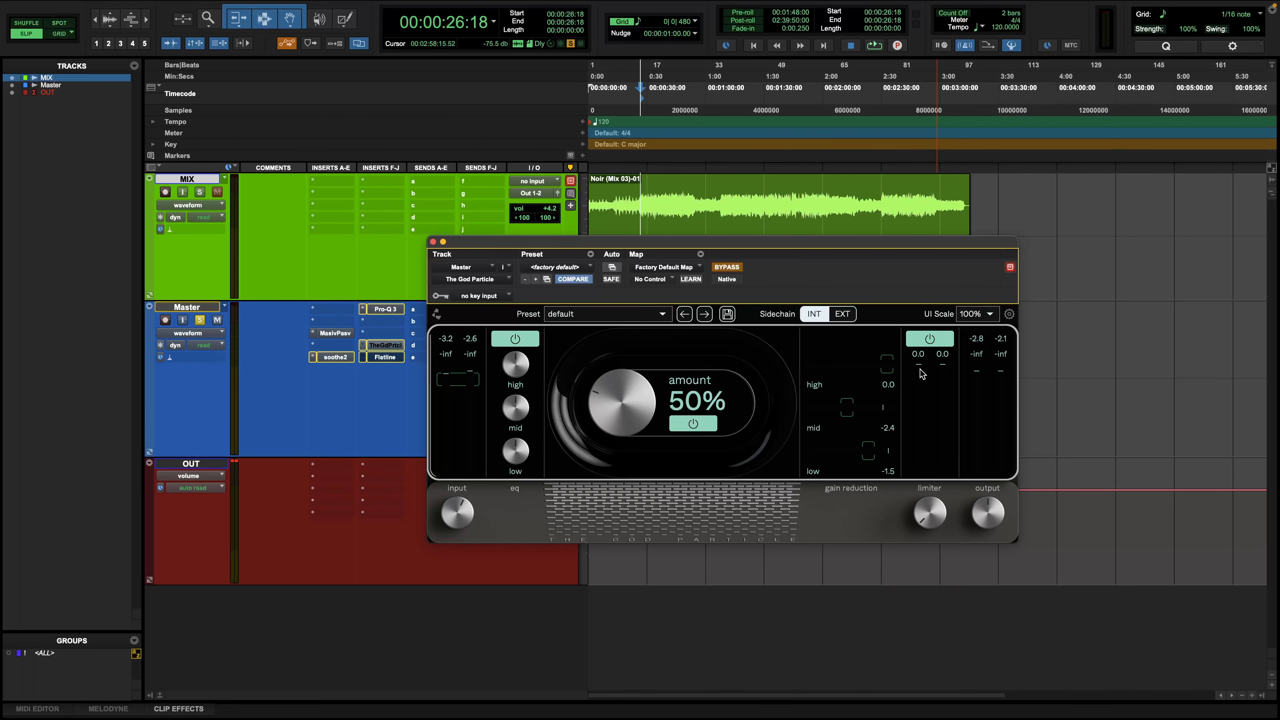
pyautogui.moveTo(649, 249); pyautogui.dragTo(721, 280)
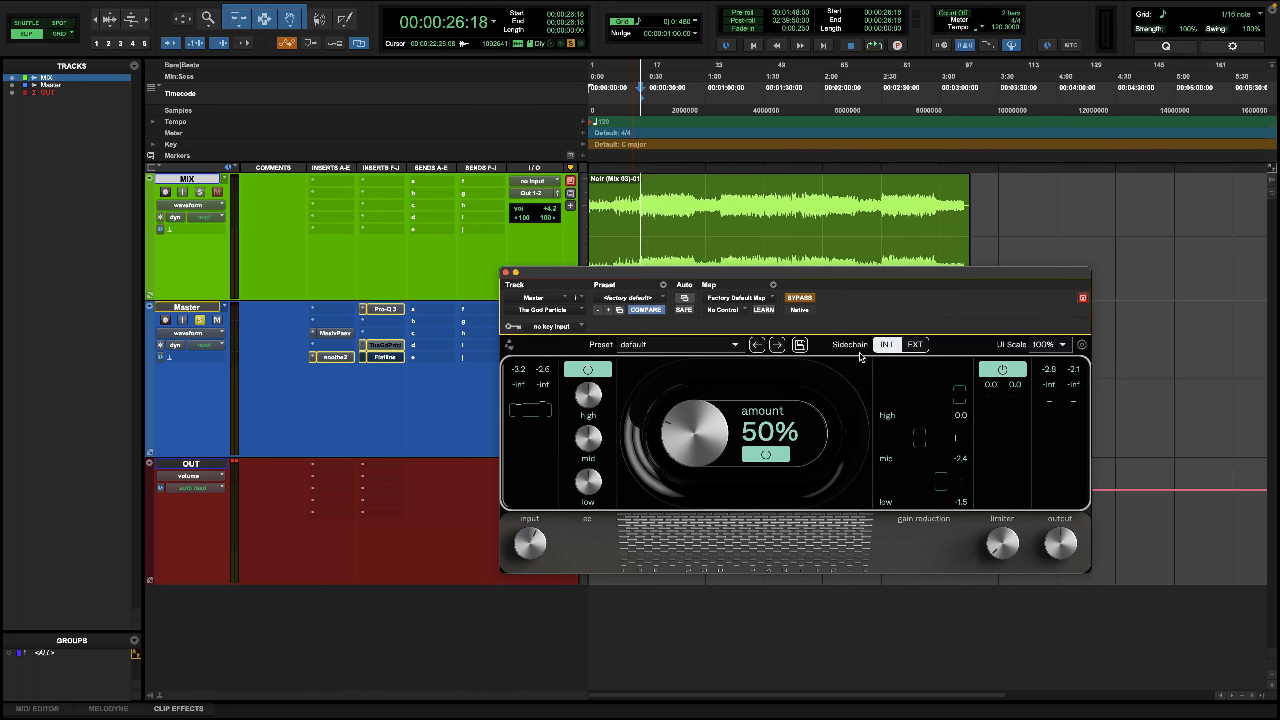
pyautogui.moveTo(873, 281); pyautogui.dragTo(824, 279)
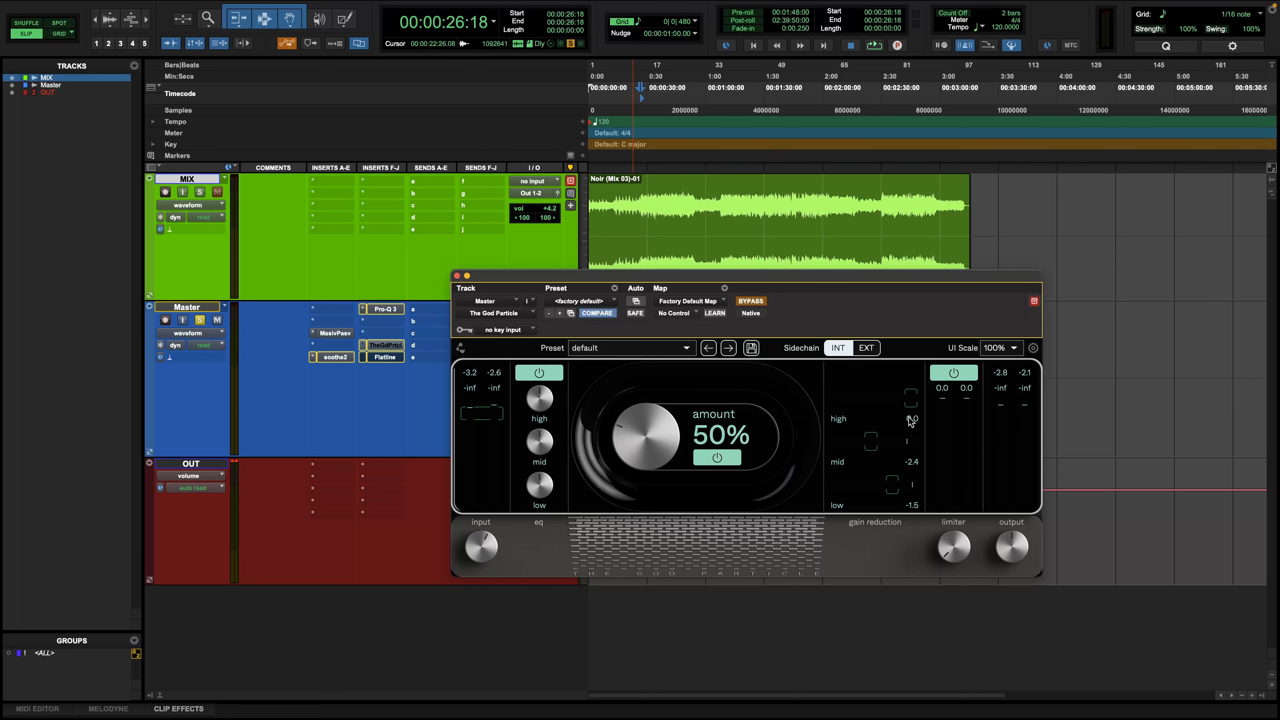
pyautogui.moveTo(903, 276); pyautogui.dragTo(892, 229)
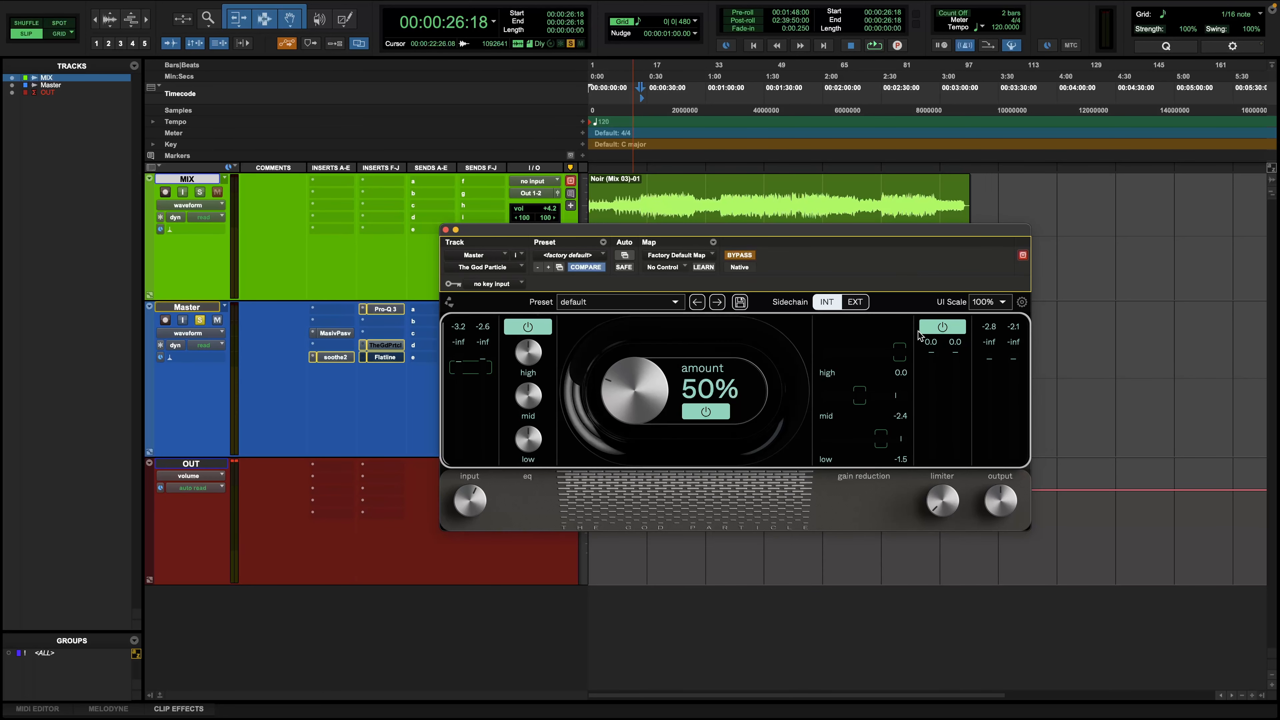
pyautogui.click(945, 328)
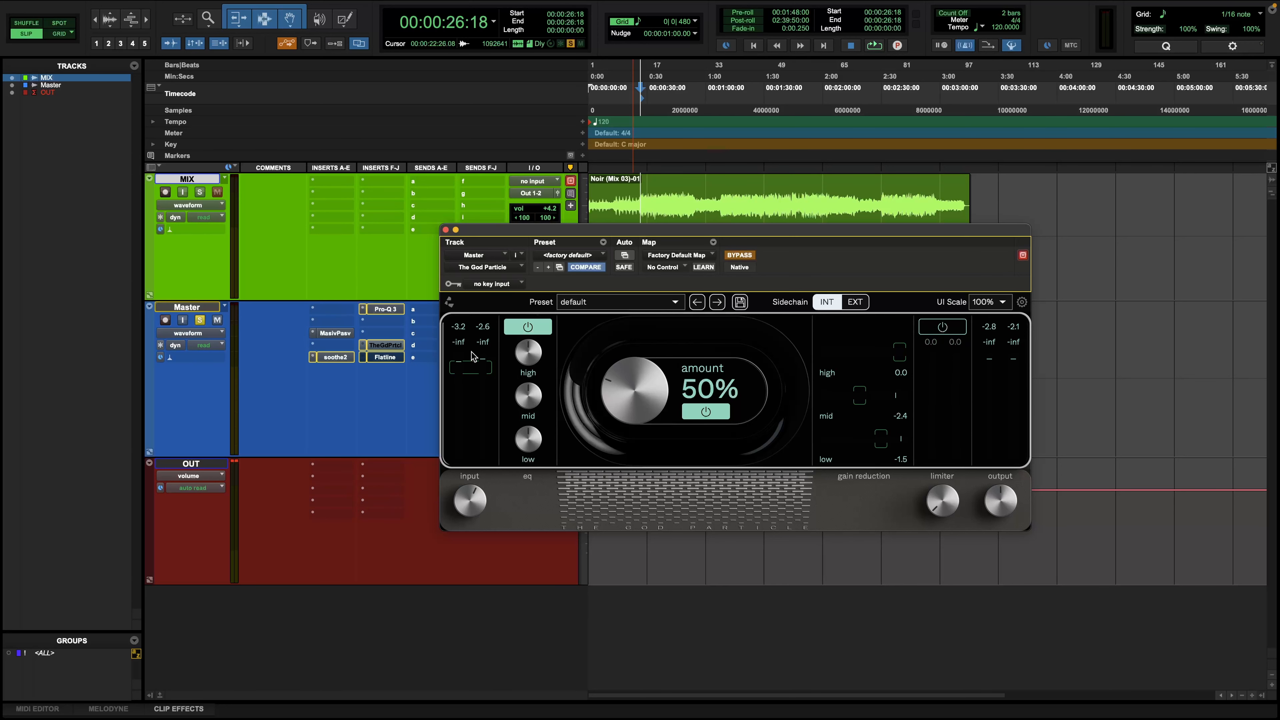
# Step: Review the Master chain's Flatline, The God Particle, Massive Passive, soothe2 and Pro-Q 3, and close the plugin window
pyautogui.click(395, 359)
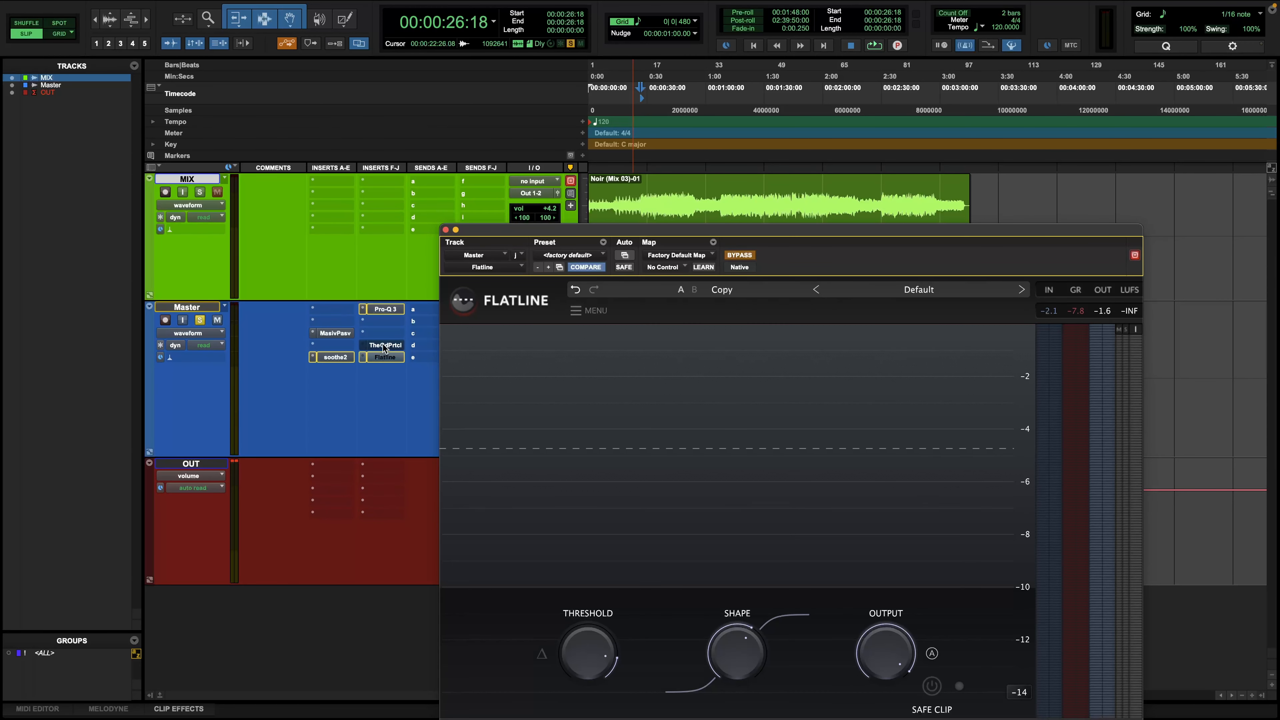
pyautogui.click(384, 346)
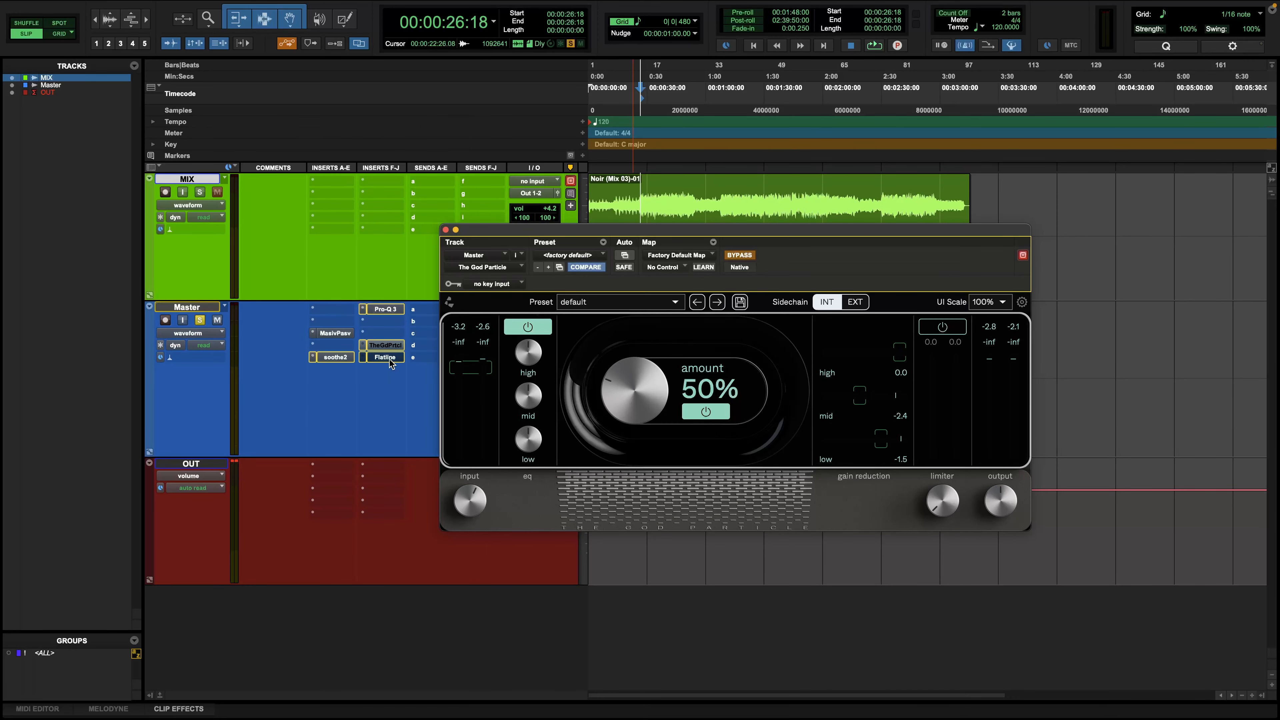
pyautogui.click(327, 334)
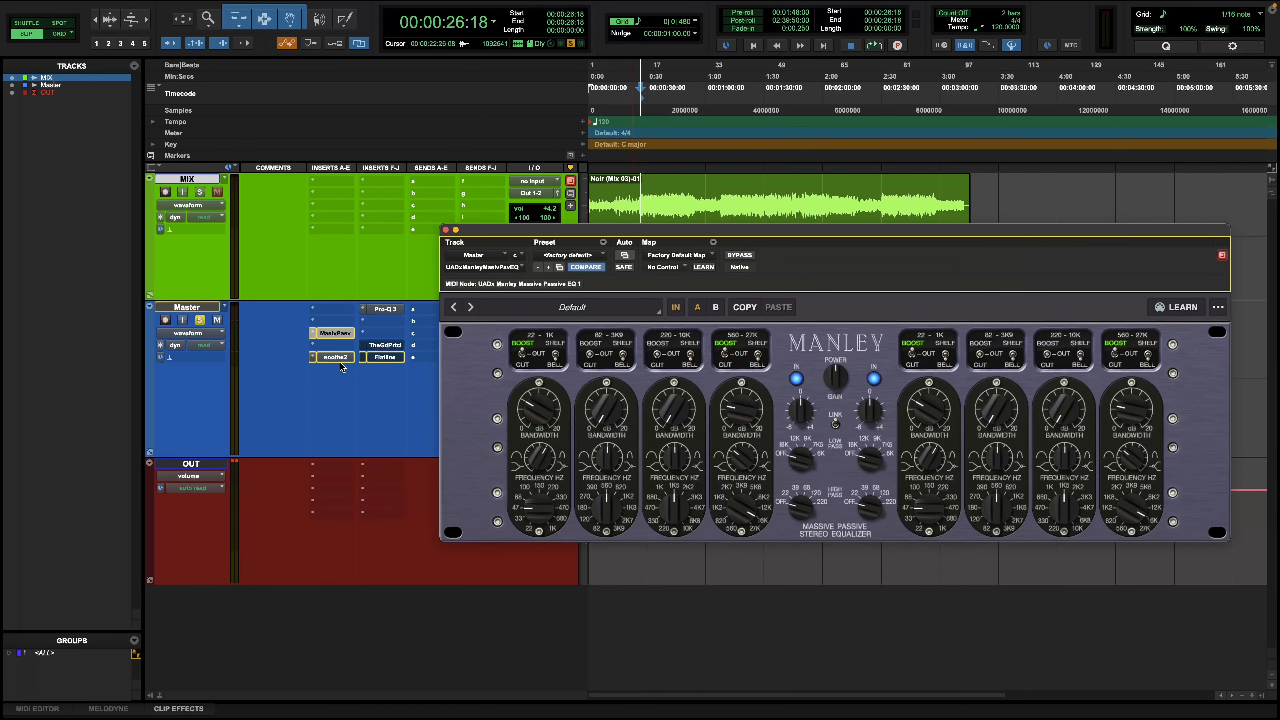
pyautogui.click(339, 358)
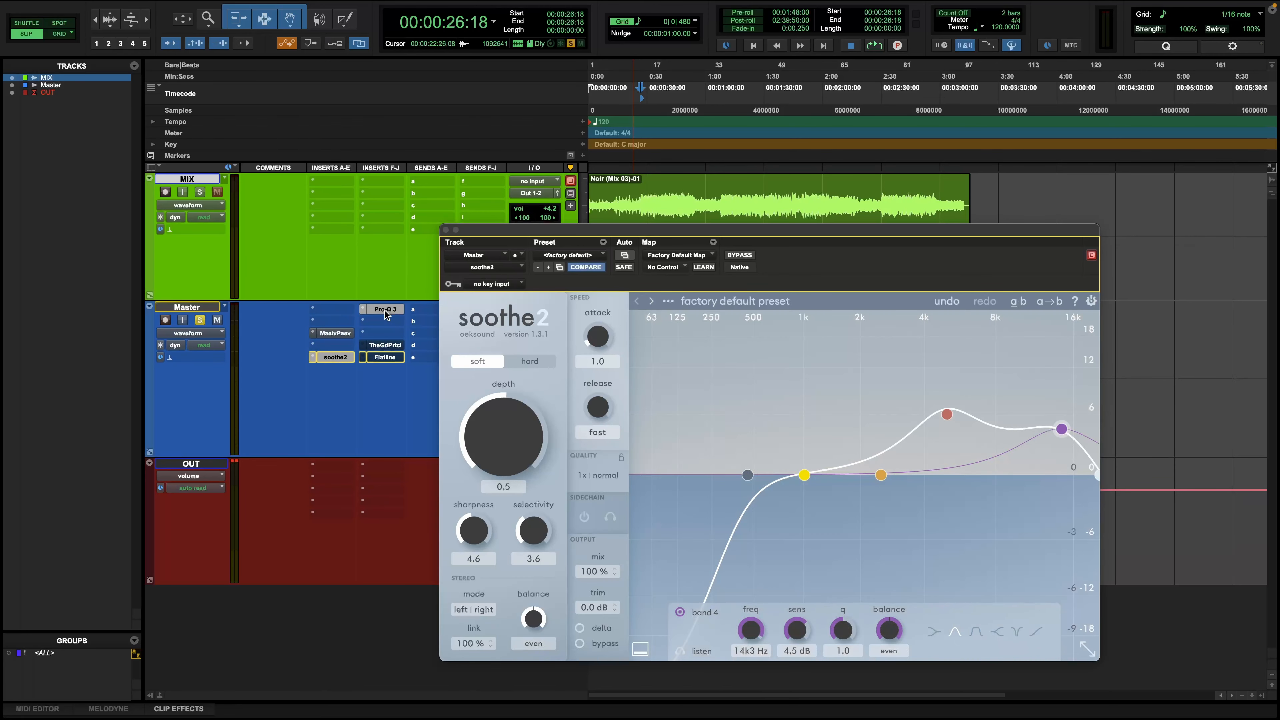
pyautogui.click(387, 310)
pyautogui.click(385, 359)
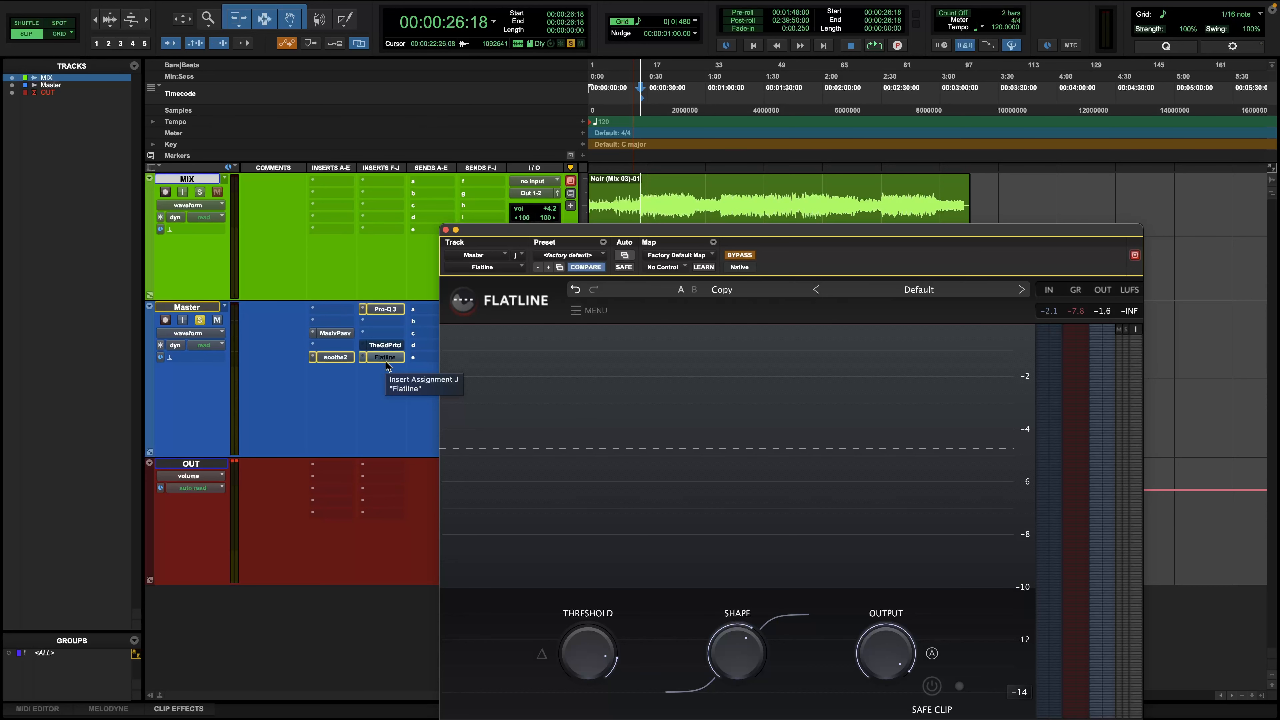
pyautogui.click(347, 333)
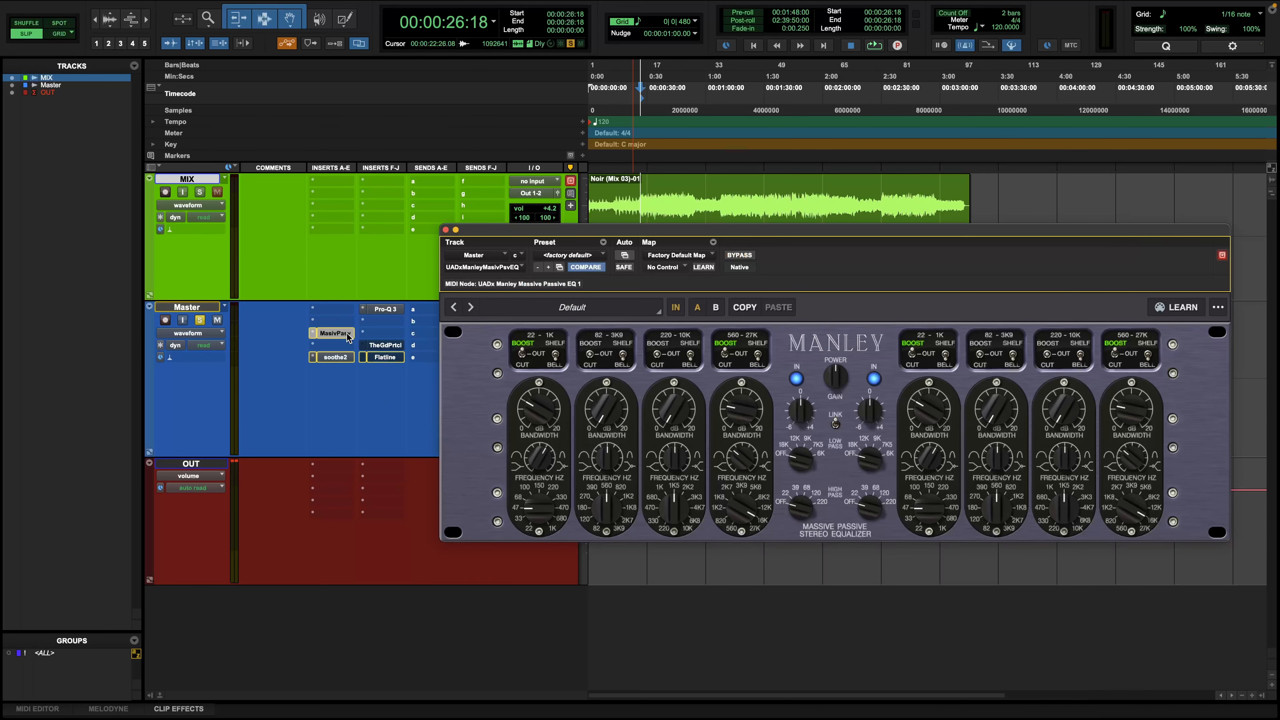
pyautogui.click(447, 229)
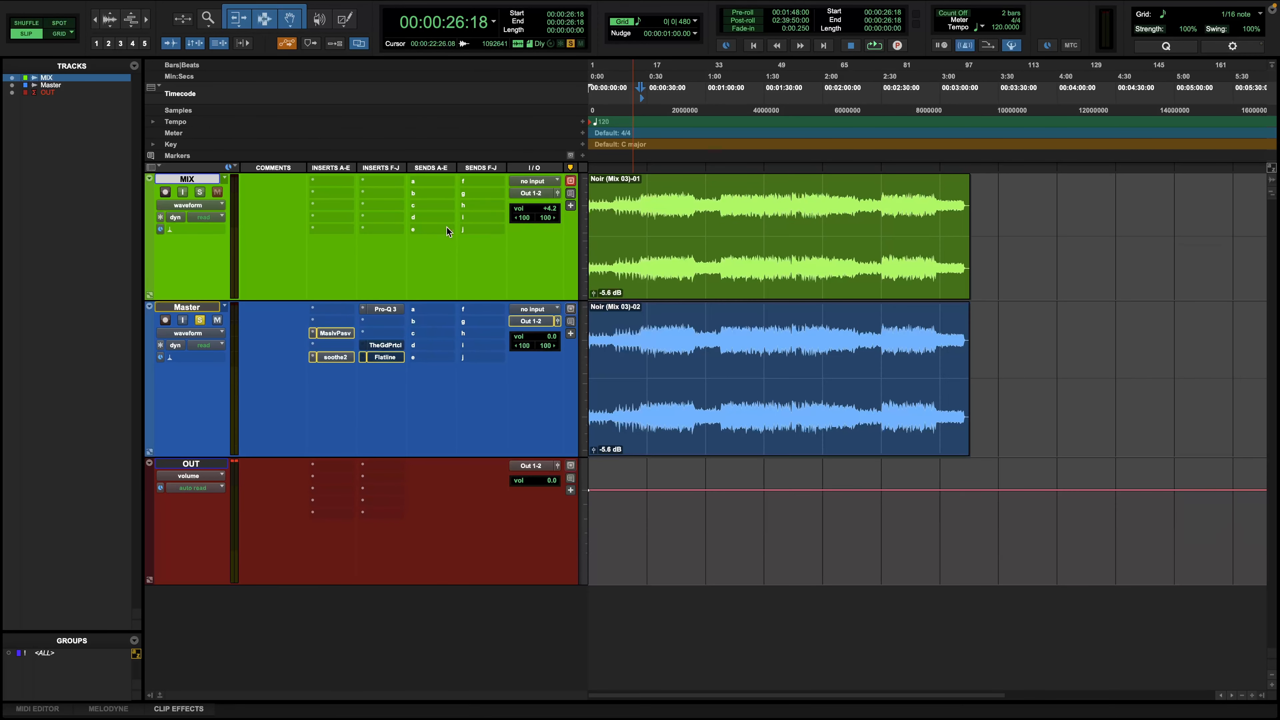
# Step: Take The God Particle on Master out of bypass and audition it from 00:00:26:18
pyautogui.click(386, 345)
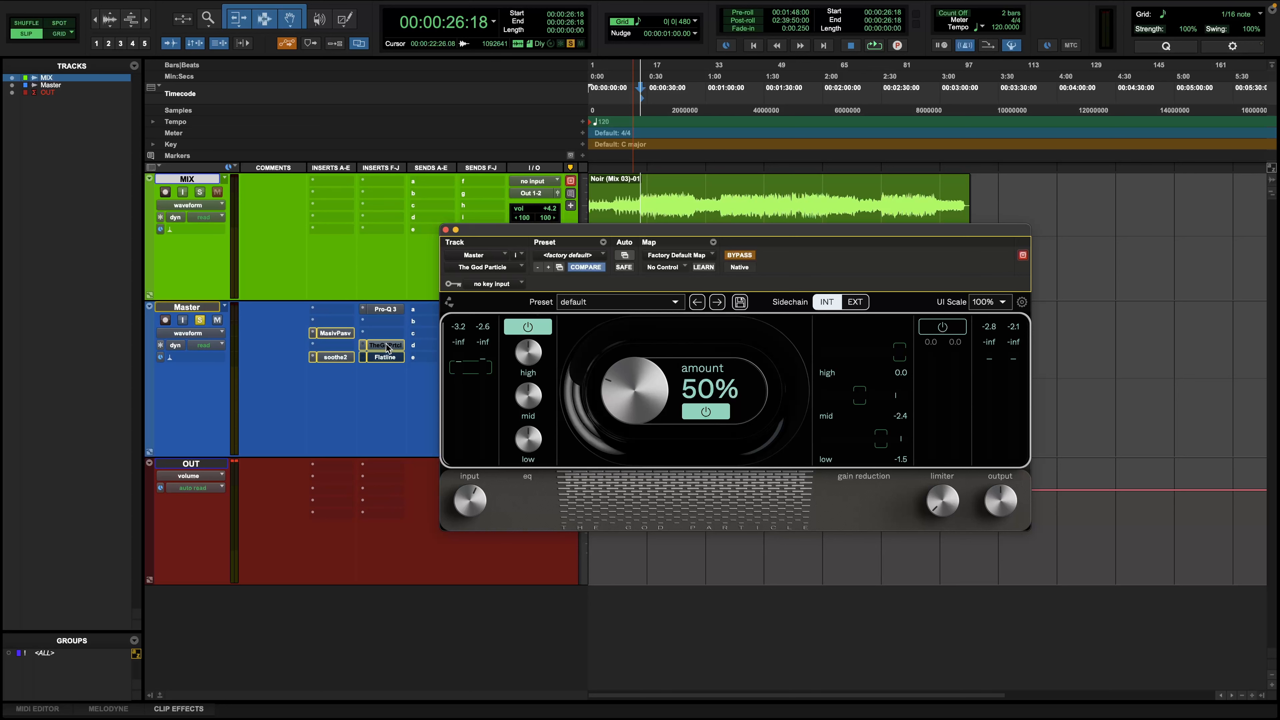
pyautogui.keyDown('super'); pyautogui.click(386, 345); pyautogui.keyUp('super')
pyautogui.press('space')
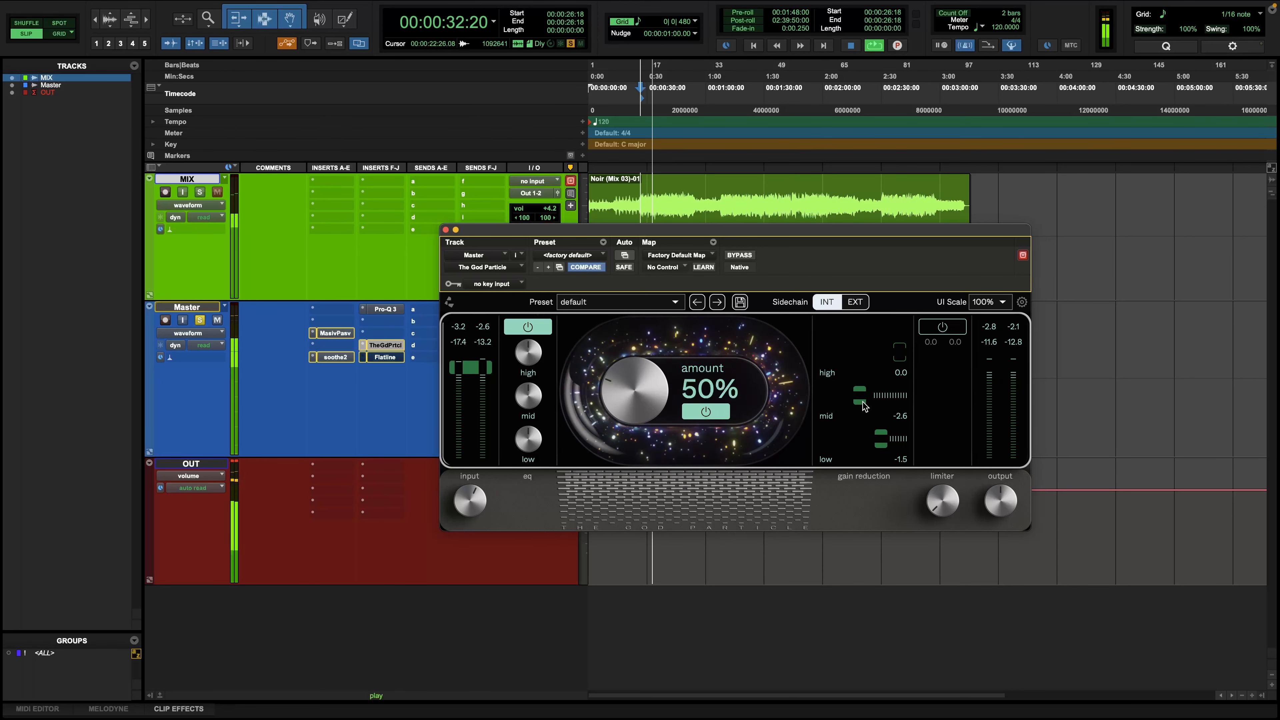
pyautogui.press('space')
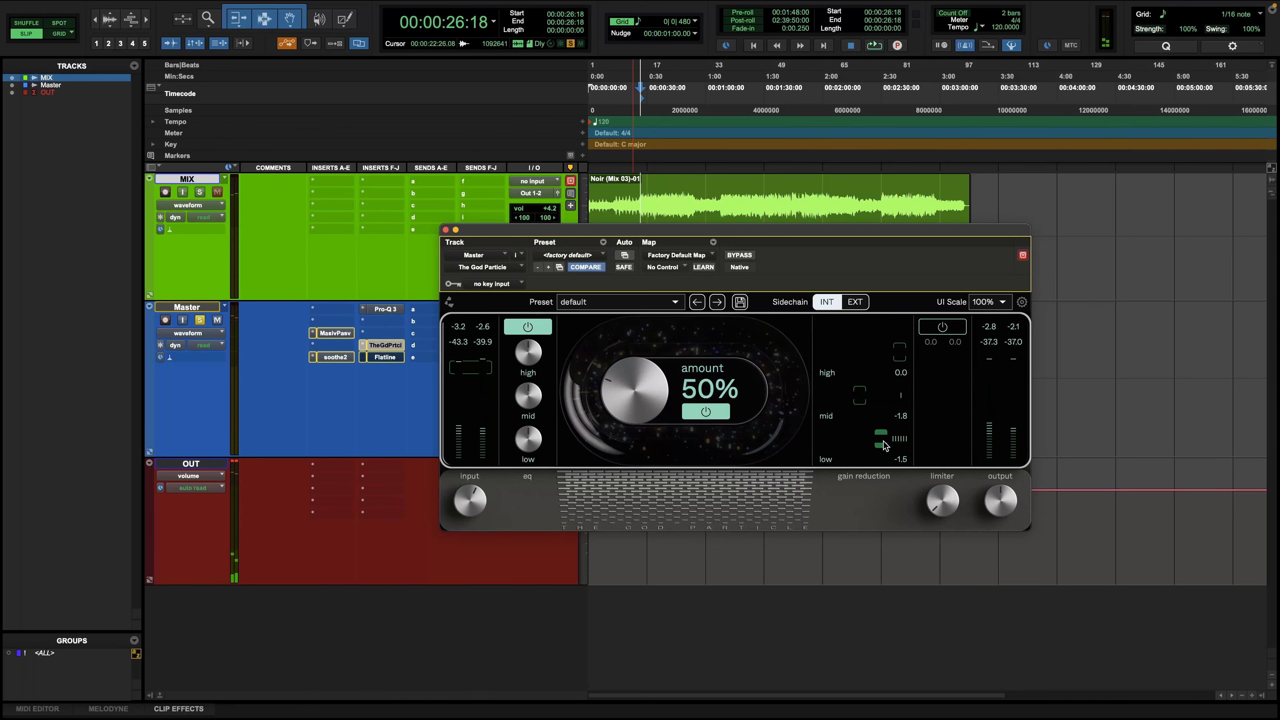
pyautogui.press('space')
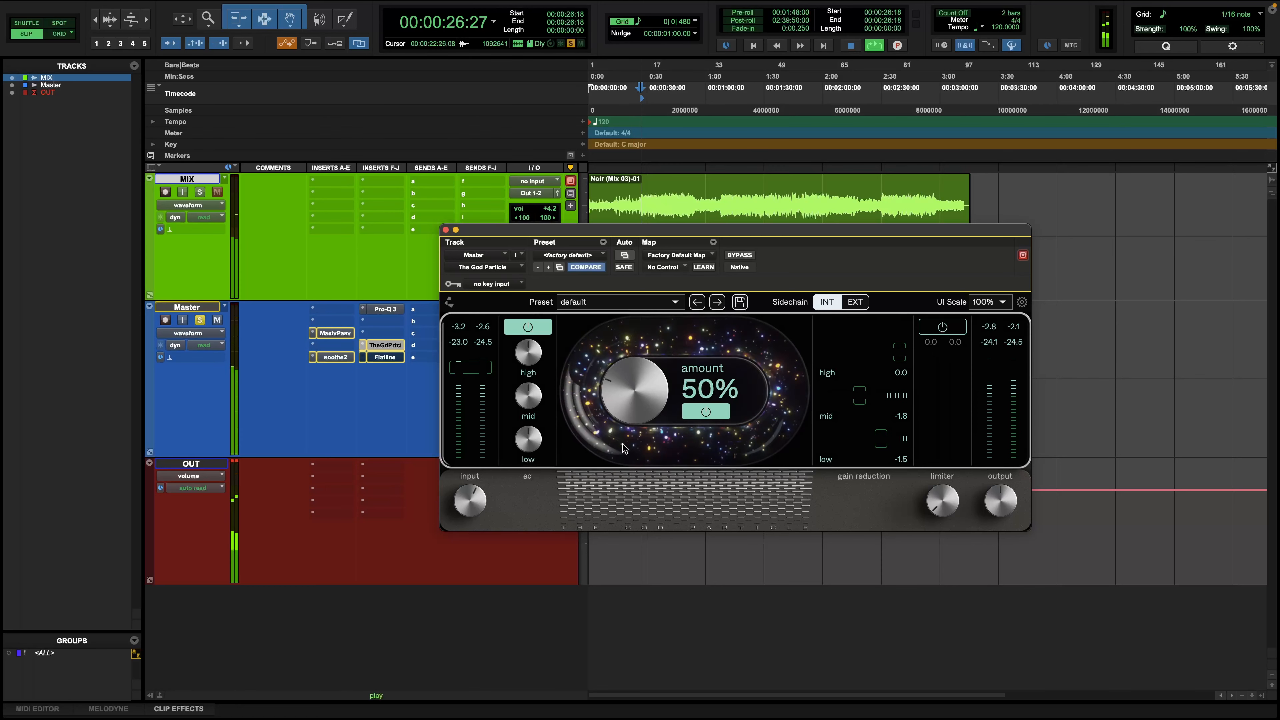
# Step: Raise The God Particle's high EQ and input level slightly by ear while the Master plays
pyautogui.moveTo(532, 358)
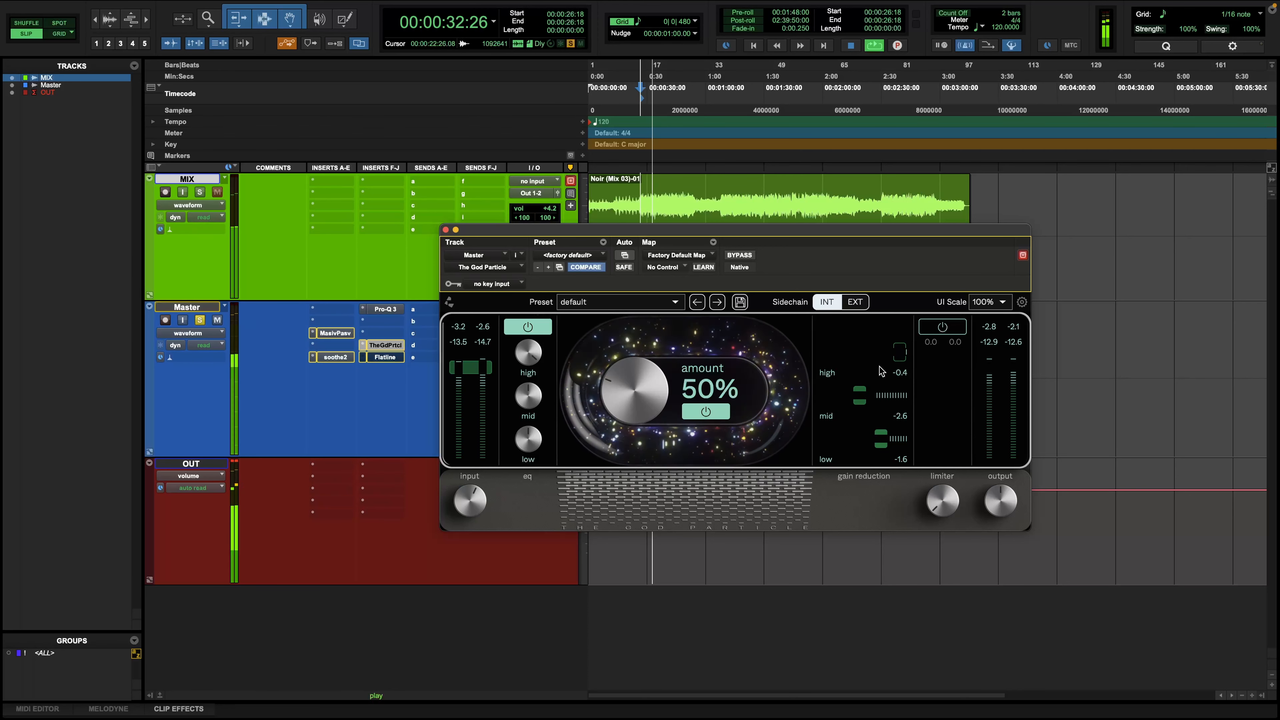
pyautogui.moveTo(528, 353); pyautogui.dragTo(528, 398)
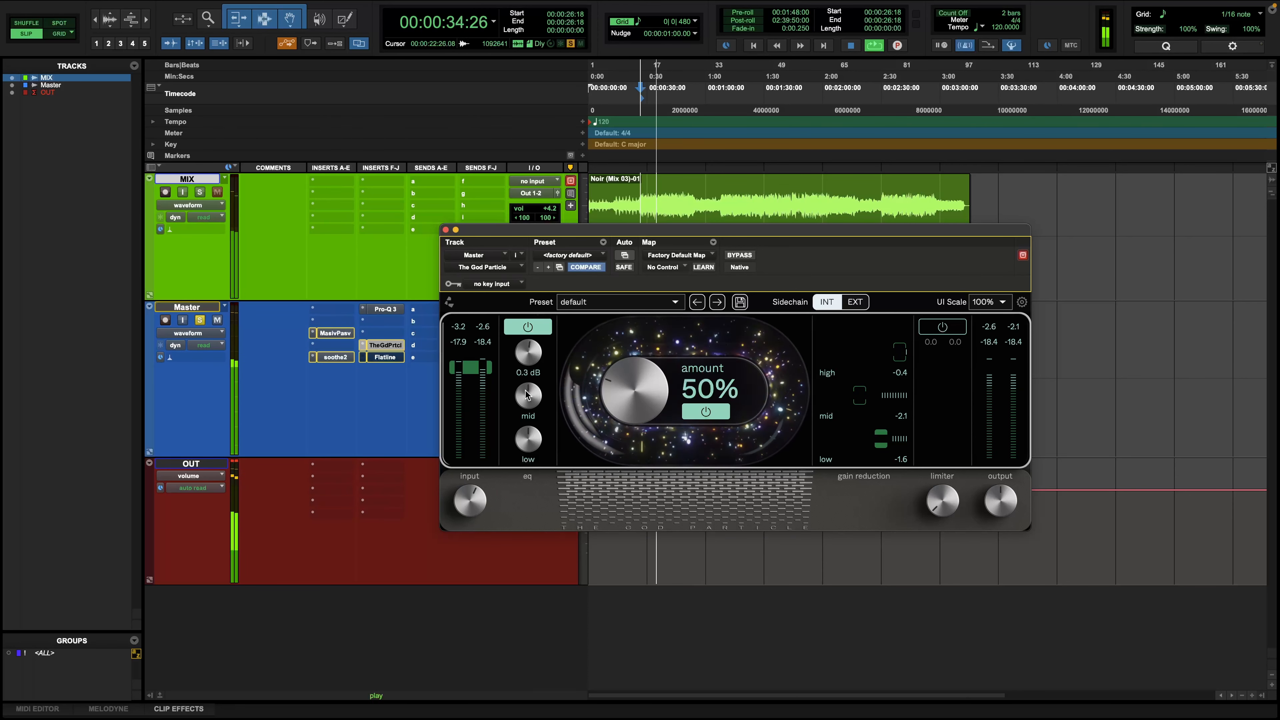
pyautogui.moveTo(476, 506); pyautogui.dragTo(484, 495)
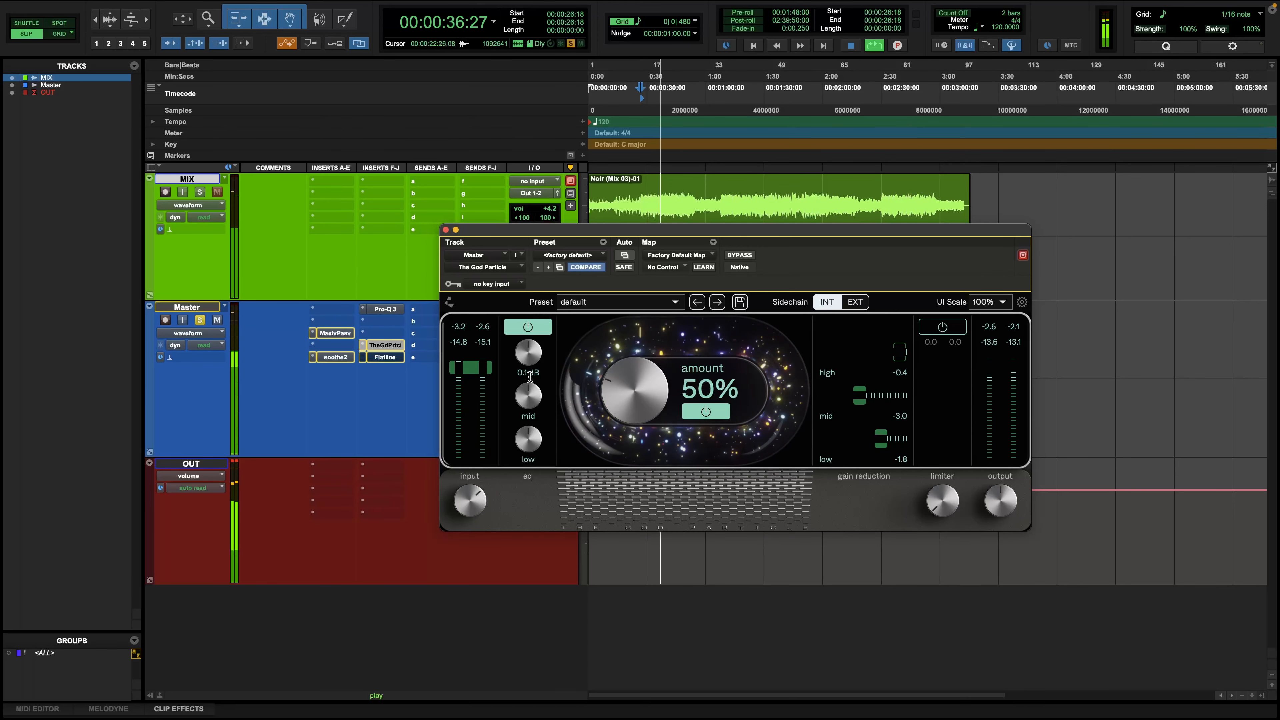
pyautogui.moveTo(539, 361)
pyautogui.mouseDown()
pyautogui.moveTo(544, 340)
pyautogui.moveTo(539, 352)
pyautogui.mouseUp()
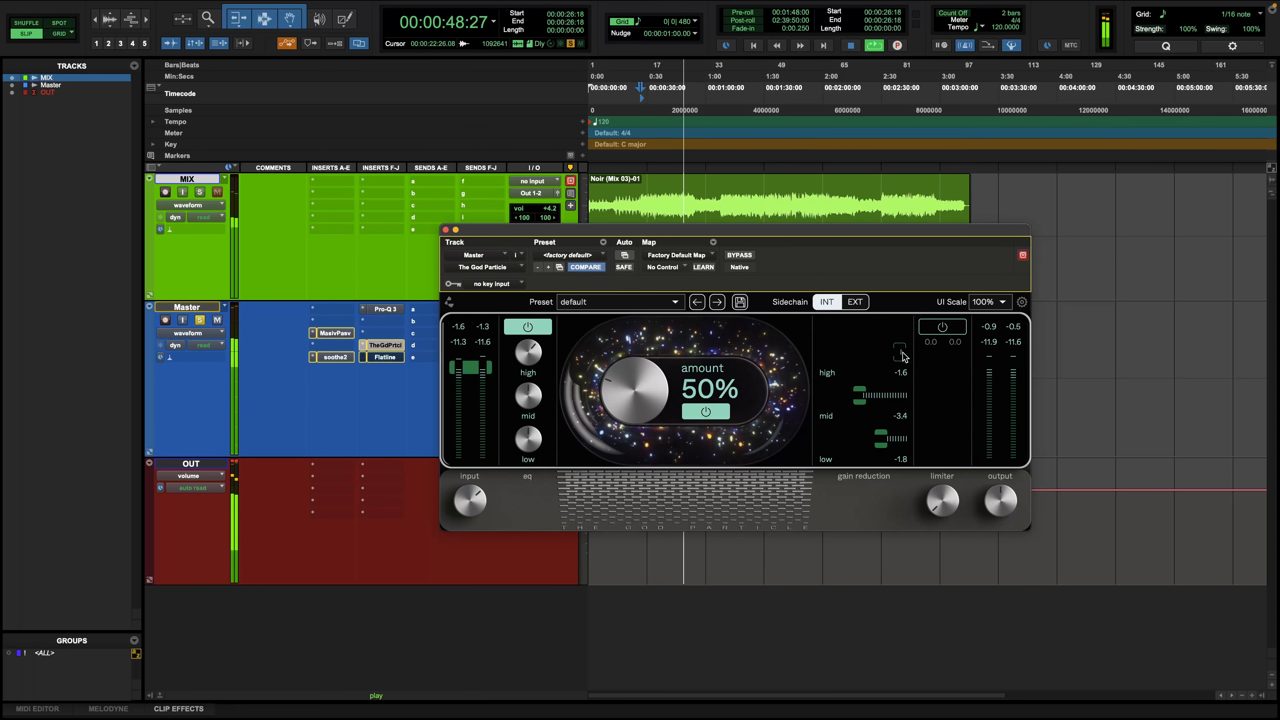
# Step: Review the Master's Massive Passive, Flatline and The God Particle windows during playback, and stop at the end
pyautogui.click(340, 335)
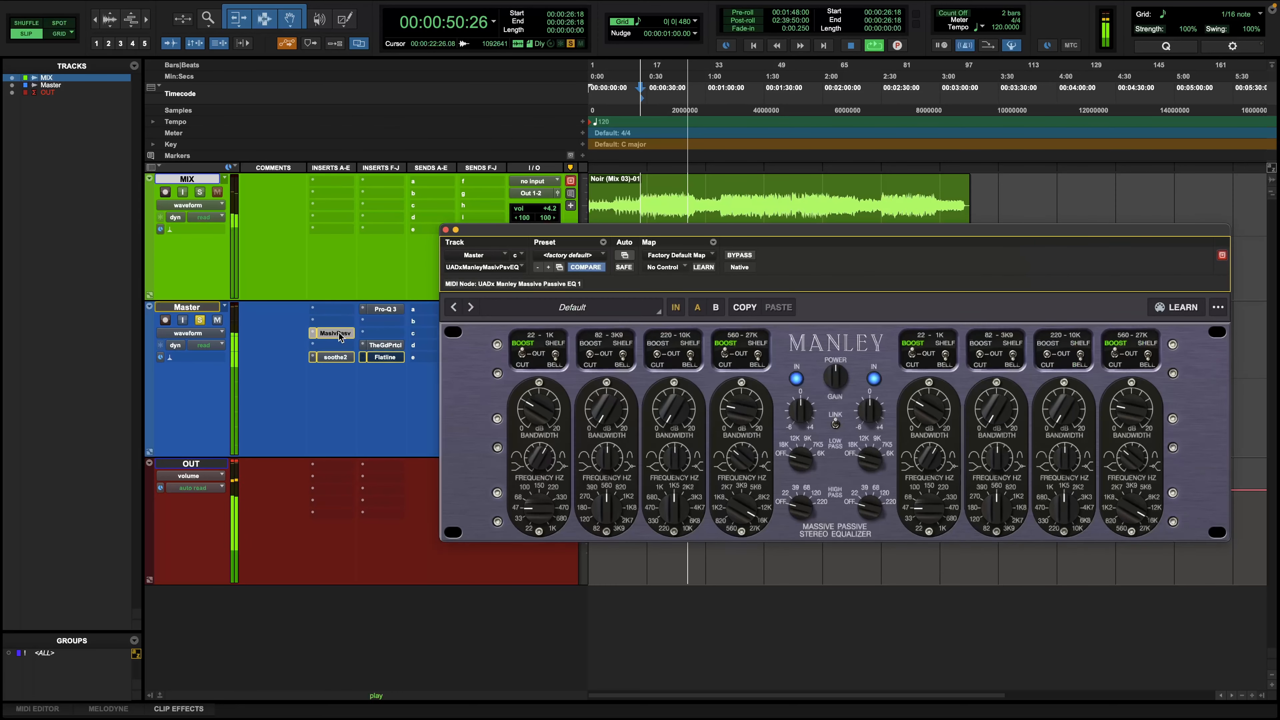
pyautogui.moveTo(654, 253)
pyautogui.mouseDown()
pyautogui.moveTo(599, 540)
pyautogui.moveTo(634, 259)
pyautogui.mouseUp()
pyautogui.click(385, 357)
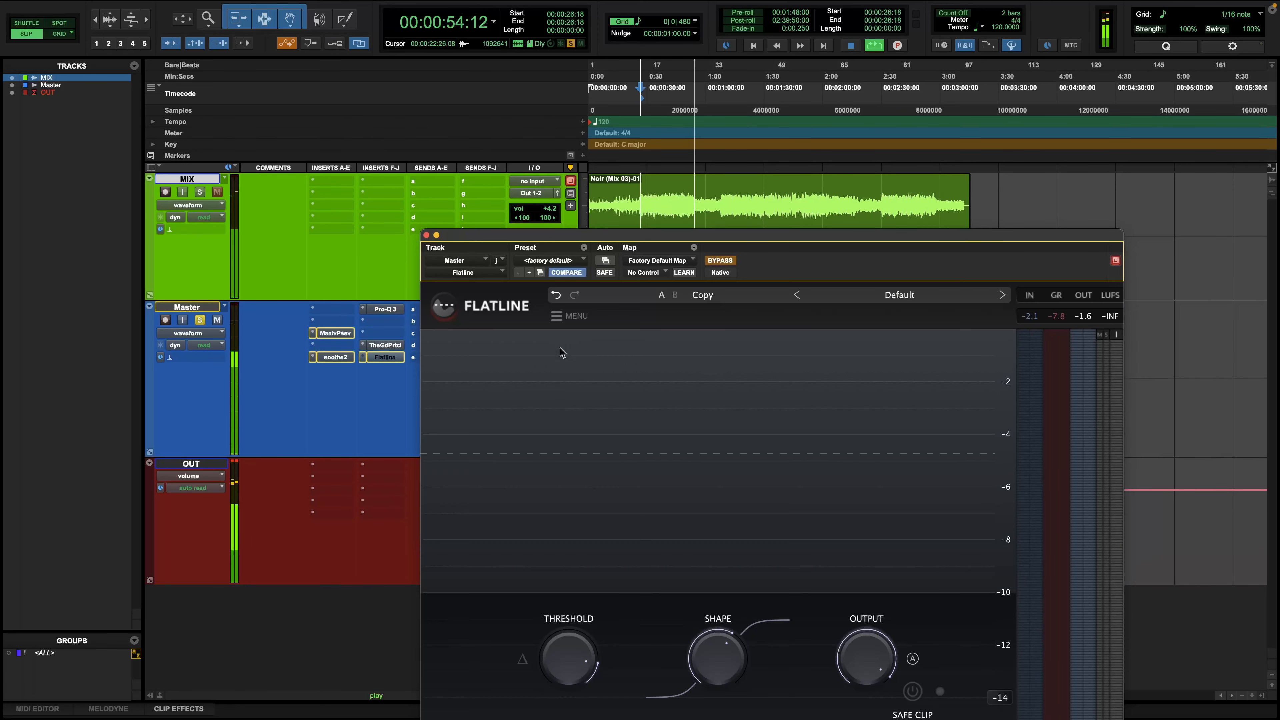
pyautogui.click(386, 345)
pyautogui.press('space')
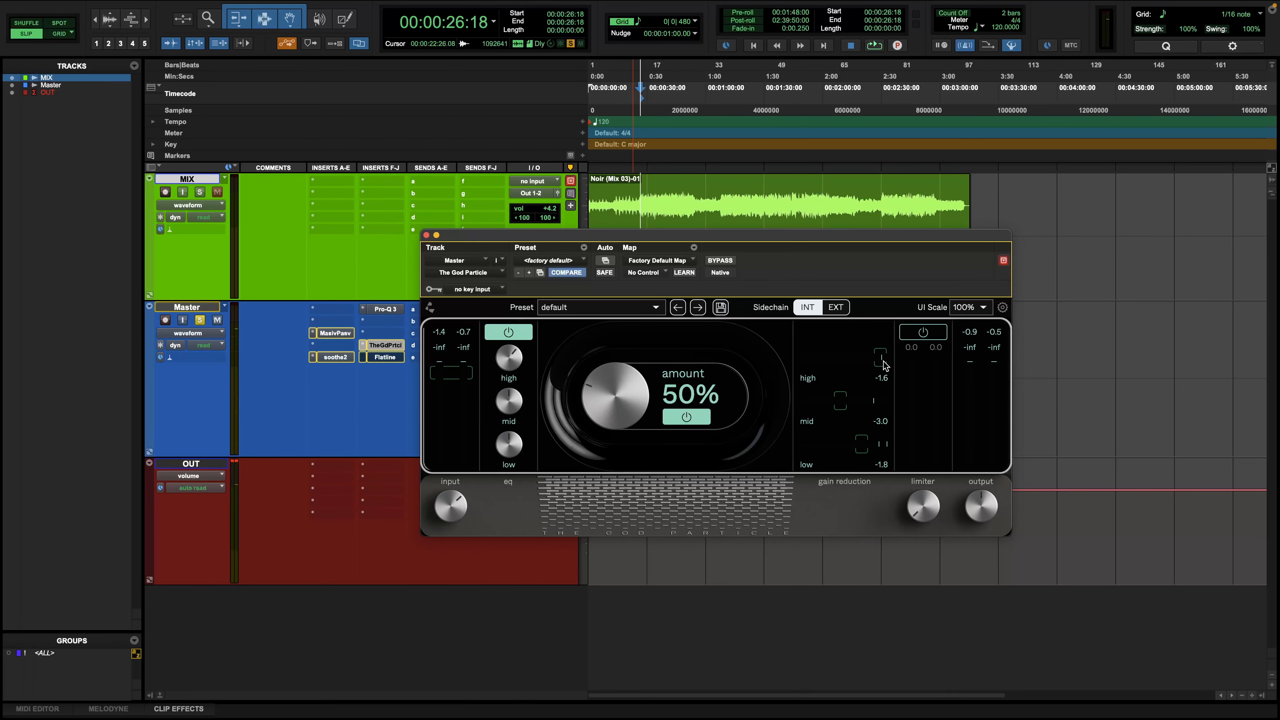
# Step: Boost the 220-10K band in the Master's Massive Passive and adjust its bandwidth by ear during playback
pyautogui.click(327, 345)
pyautogui.click(330, 334)
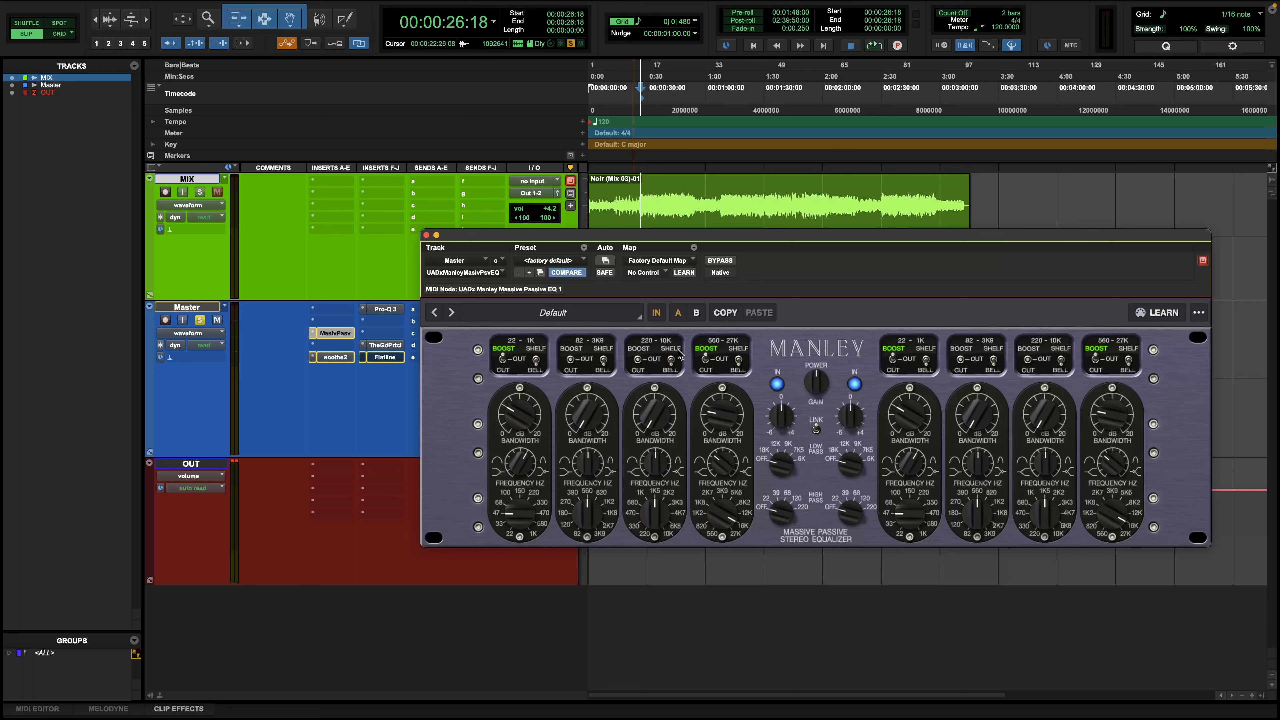
pyautogui.press('space')
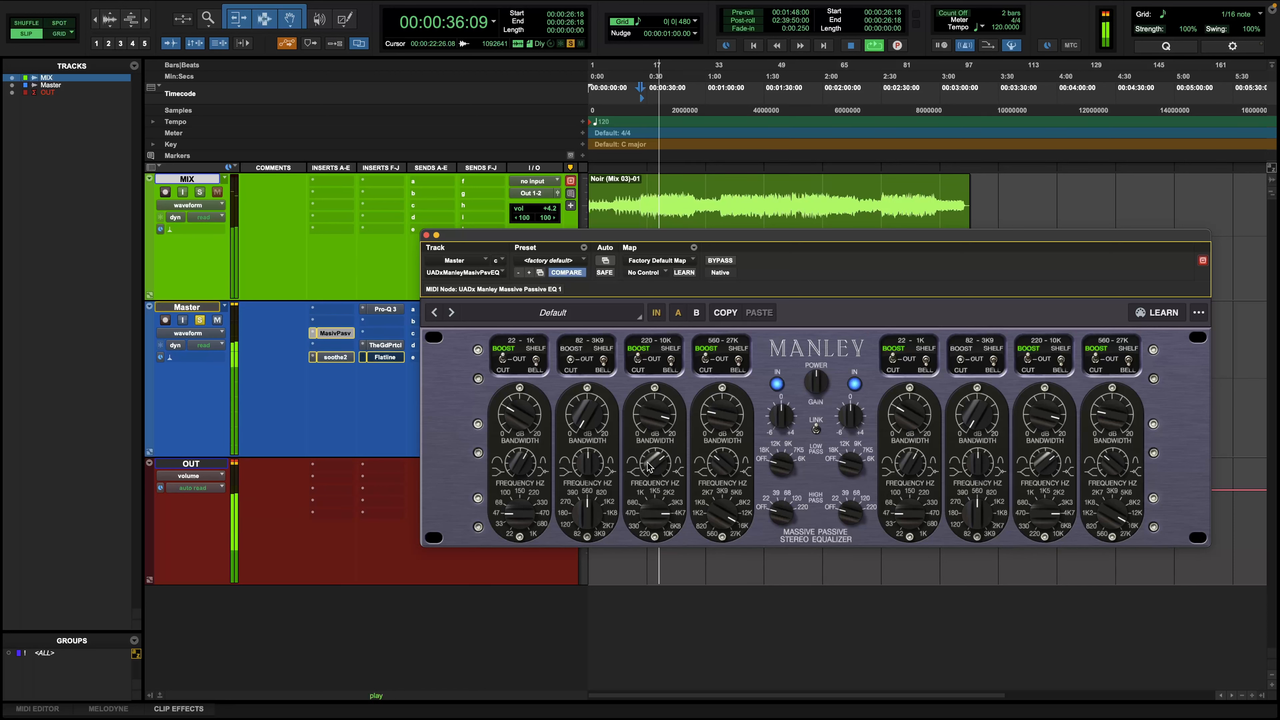
pyautogui.moveTo(650, 466); pyautogui.dragTo(650, 475)
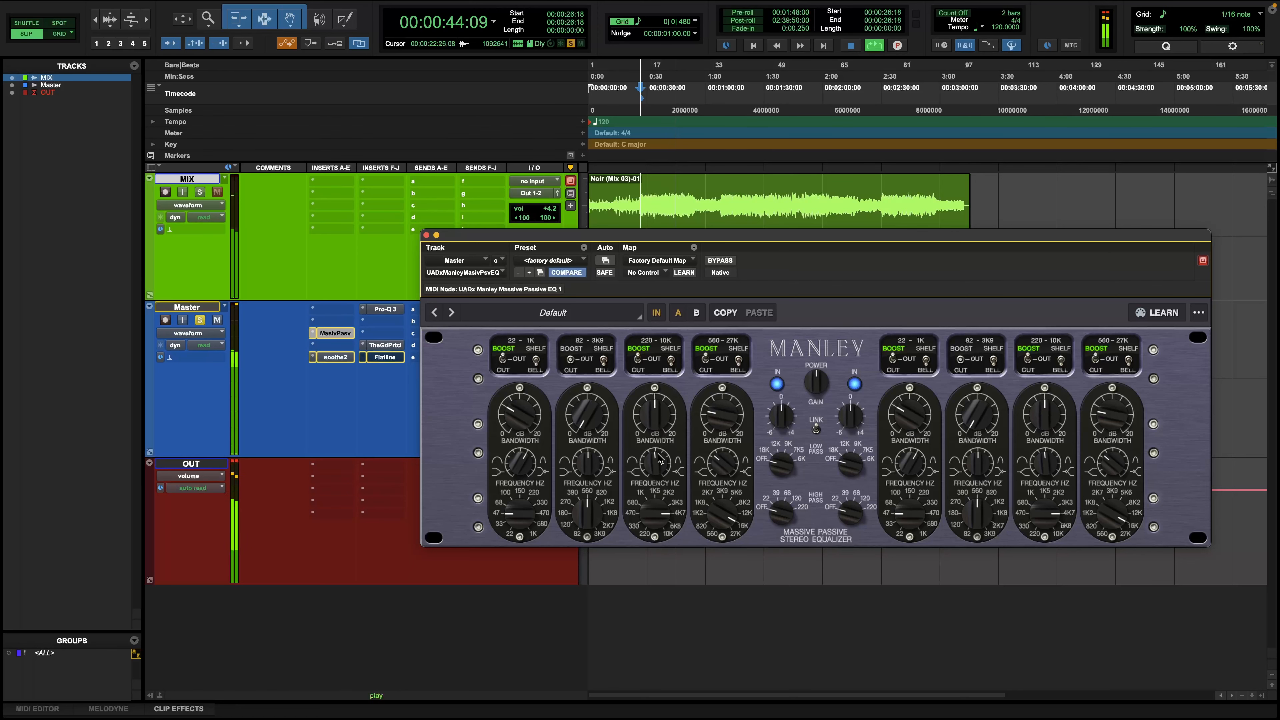
# Step: Check The God Particle against Massive Passive on the Master while it plays, and stop playback
pyautogui.click(387, 347)
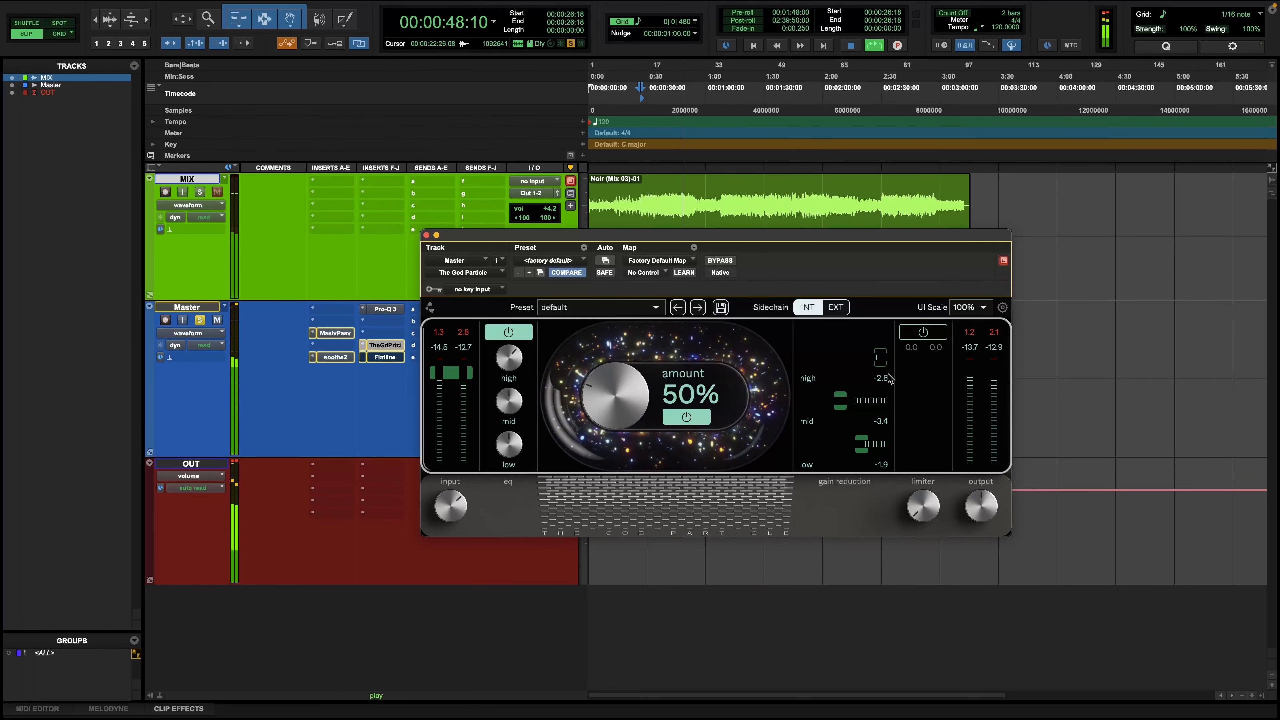
pyautogui.click(381, 346)
pyautogui.click(381, 346)
pyautogui.click(336, 333)
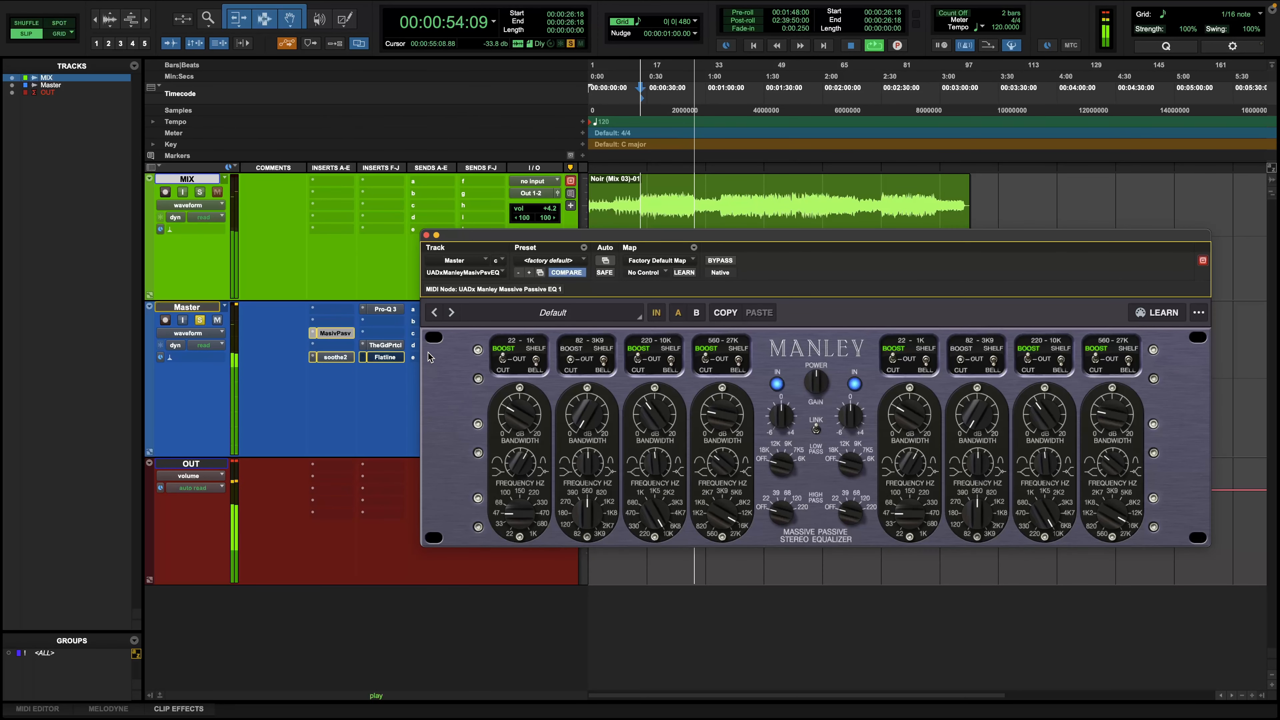
pyautogui.click(381, 348)
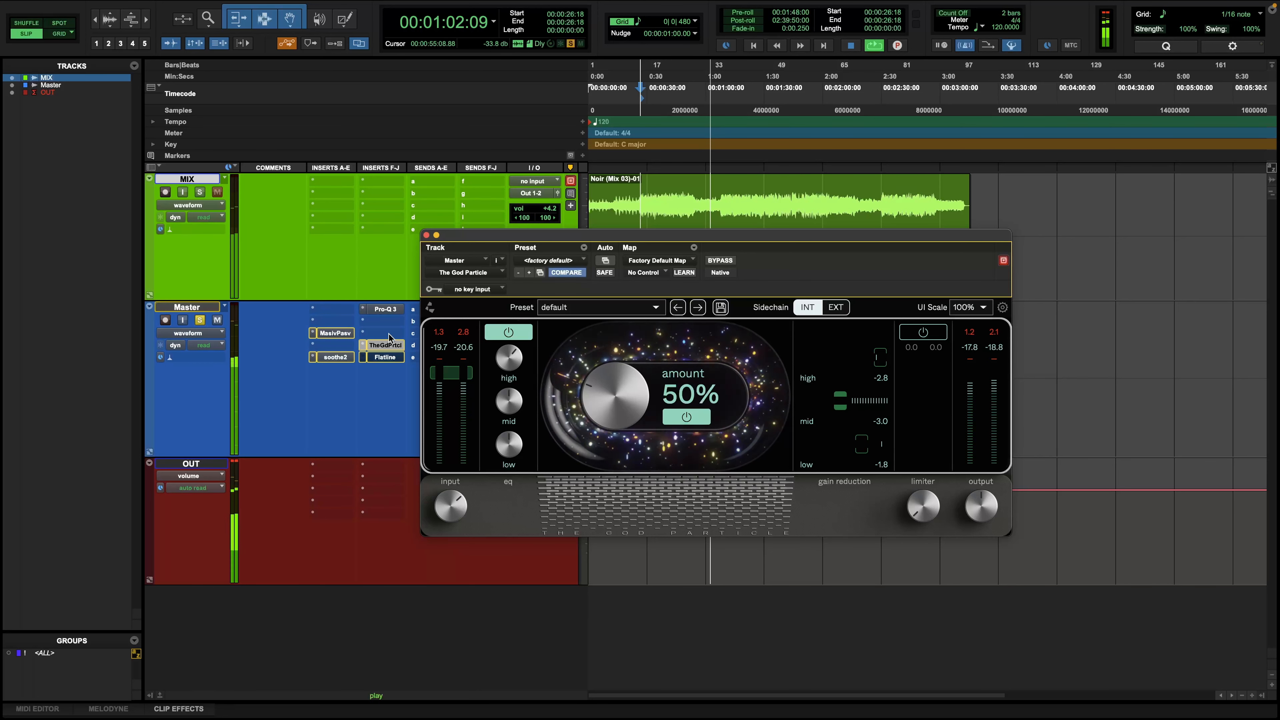
pyautogui.press('space')
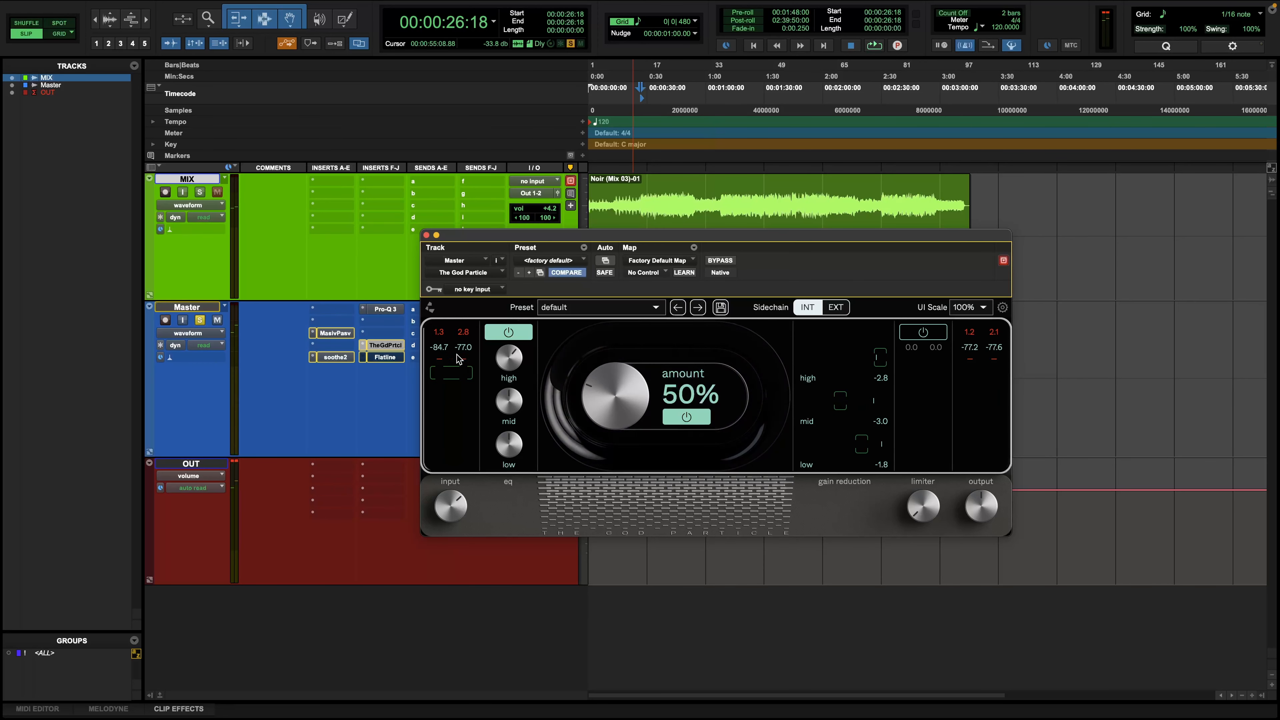
# Step: Take Flatline on the Master out of bypass, move its window fully into view and audition it from 00:00:26:18
pyautogui.press('space')
pyautogui.click(385, 358)
pyautogui.keyDown('super'); pyautogui.click(390, 358); pyautogui.keyUp('super')
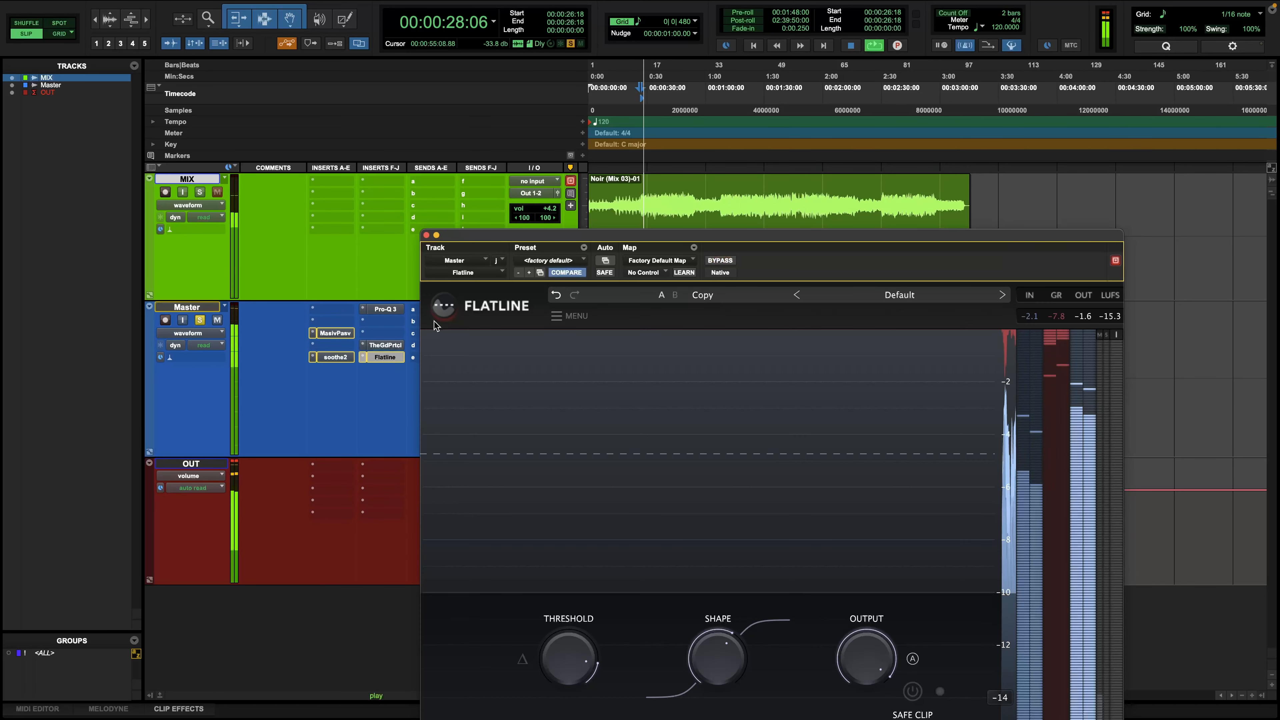
pyautogui.moveTo(658, 236); pyautogui.dragTo(647, 110)
pyautogui.press('space')
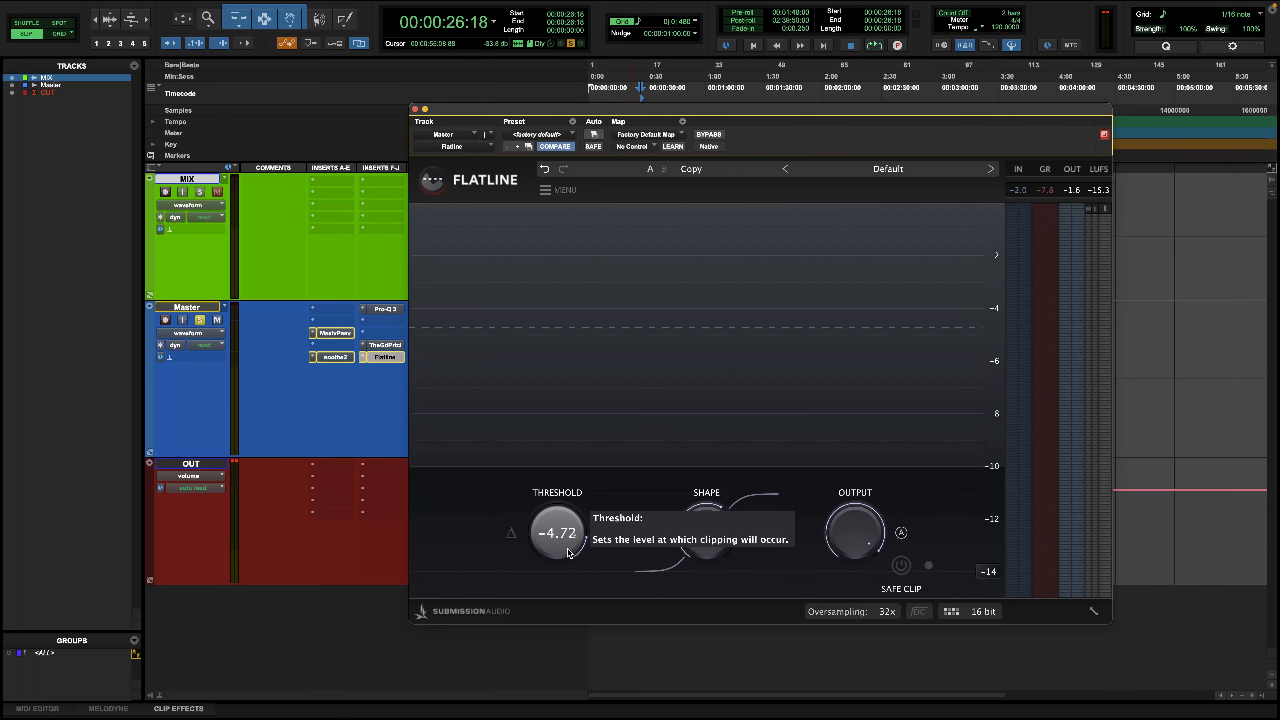
# Step: Raise Flatline's threshold to the maximum and its shape to the hardest knee, and reposition its window
pyautogui.scroll(2, 568, 552)
pyautogui.scroll(5, 570, 543)
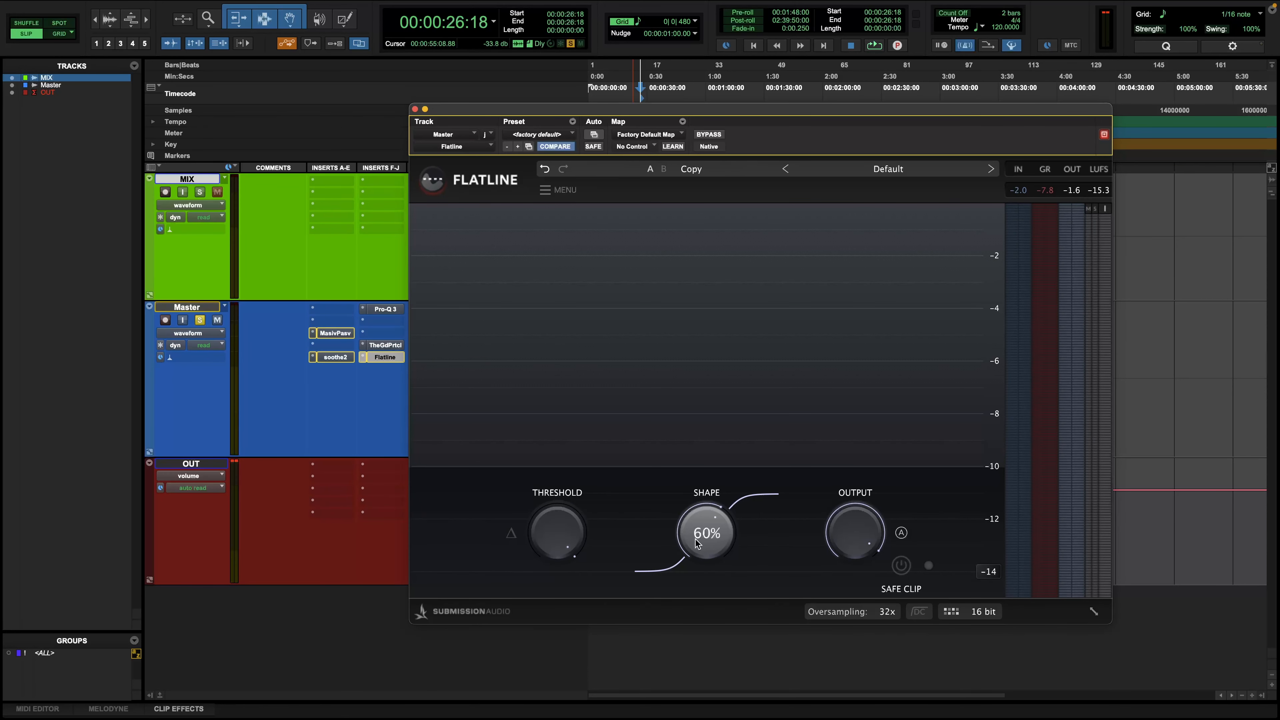
pyautogui.scroll(10, 695, 543)
pyautogui.scroll(2, 857, 521)
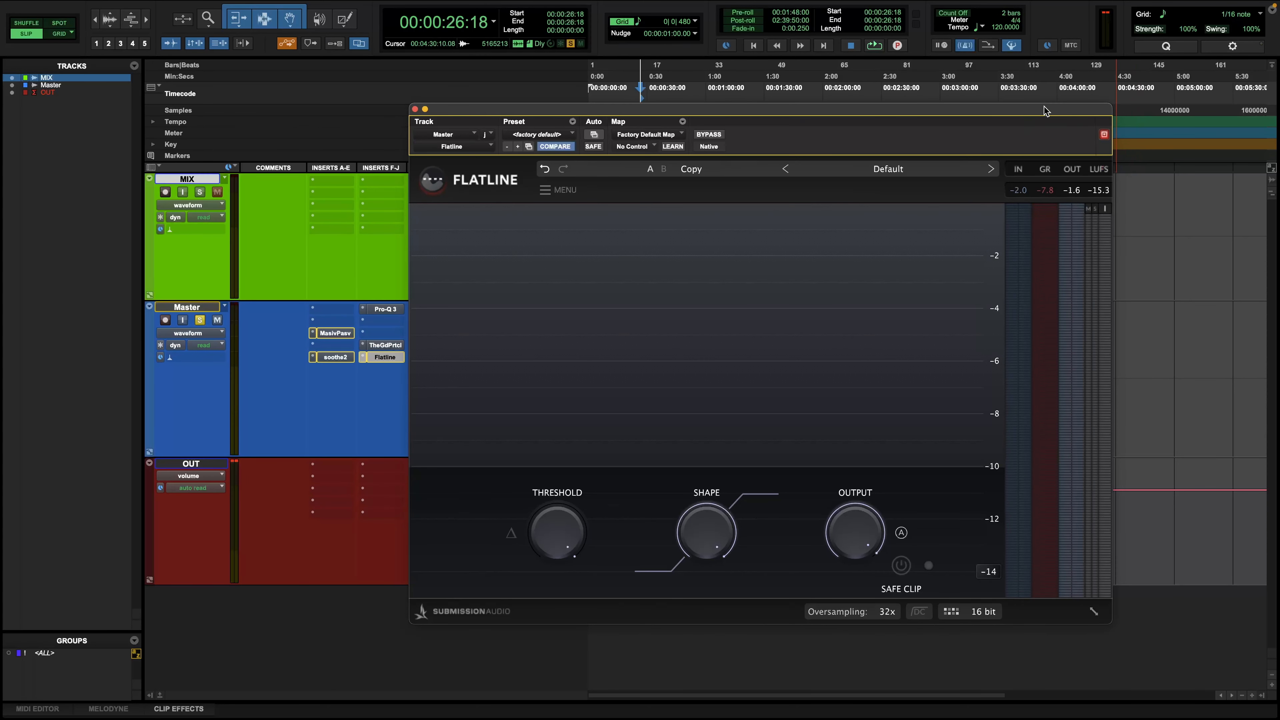
pyautogui.moveTo(1045, 108); pyautogui.dragTo(988, 62)
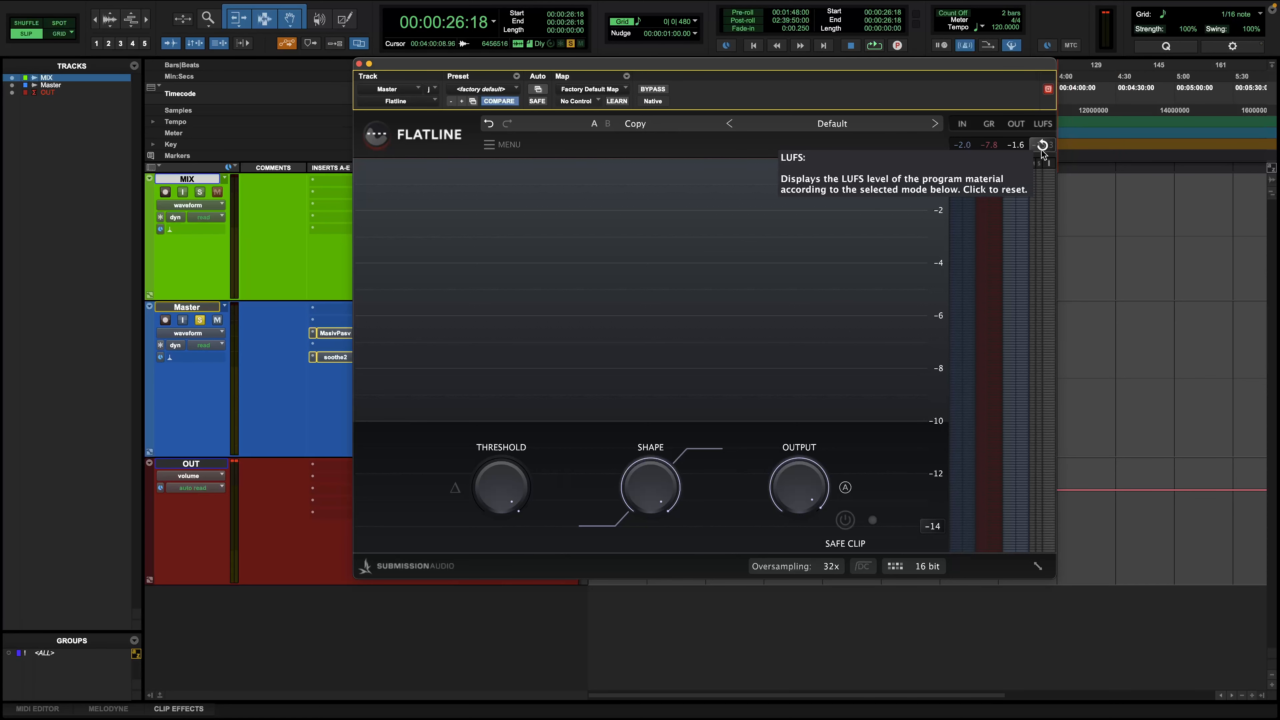
pyautogui.moveTo(496, 66); pyautogui.dragTo(467, 142)
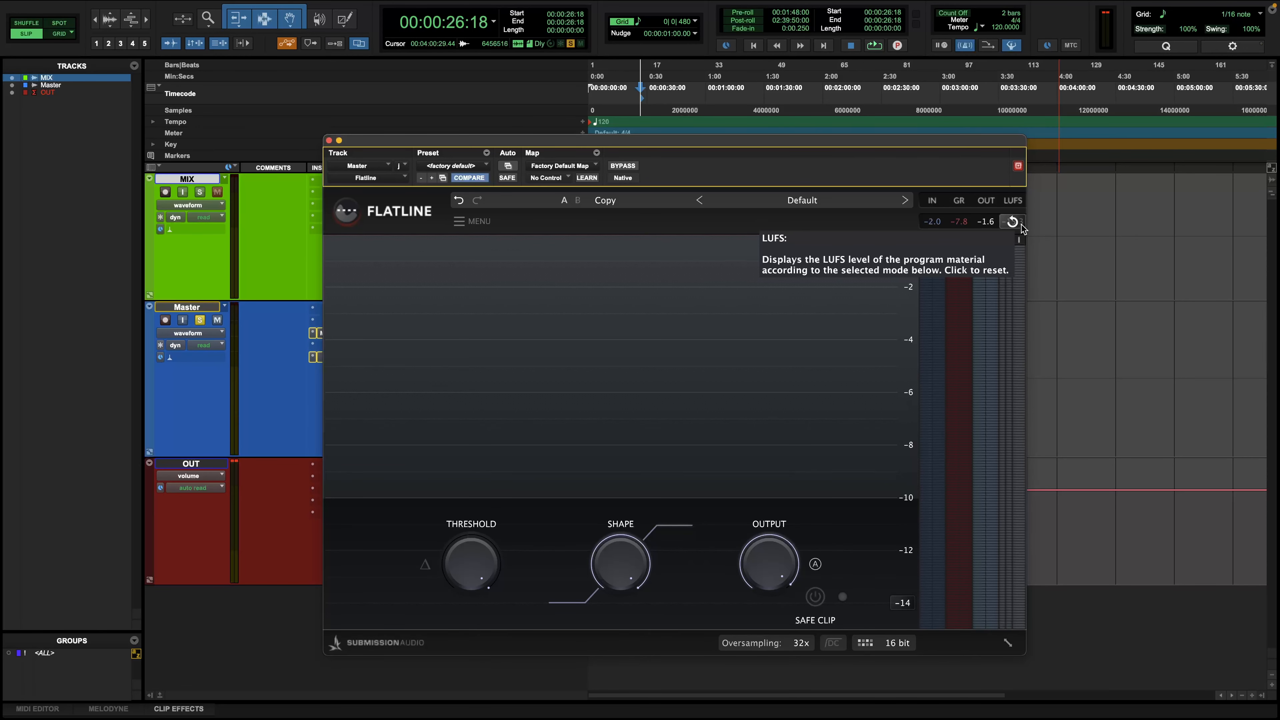
pyautogui.moveTo(830, 153); pyautogui.dragTo(972, 117)
# Step: Set Flatline's threshold to -1.34 and soften its shape slightly by ear while the Master plays
pyautogui.press('space')
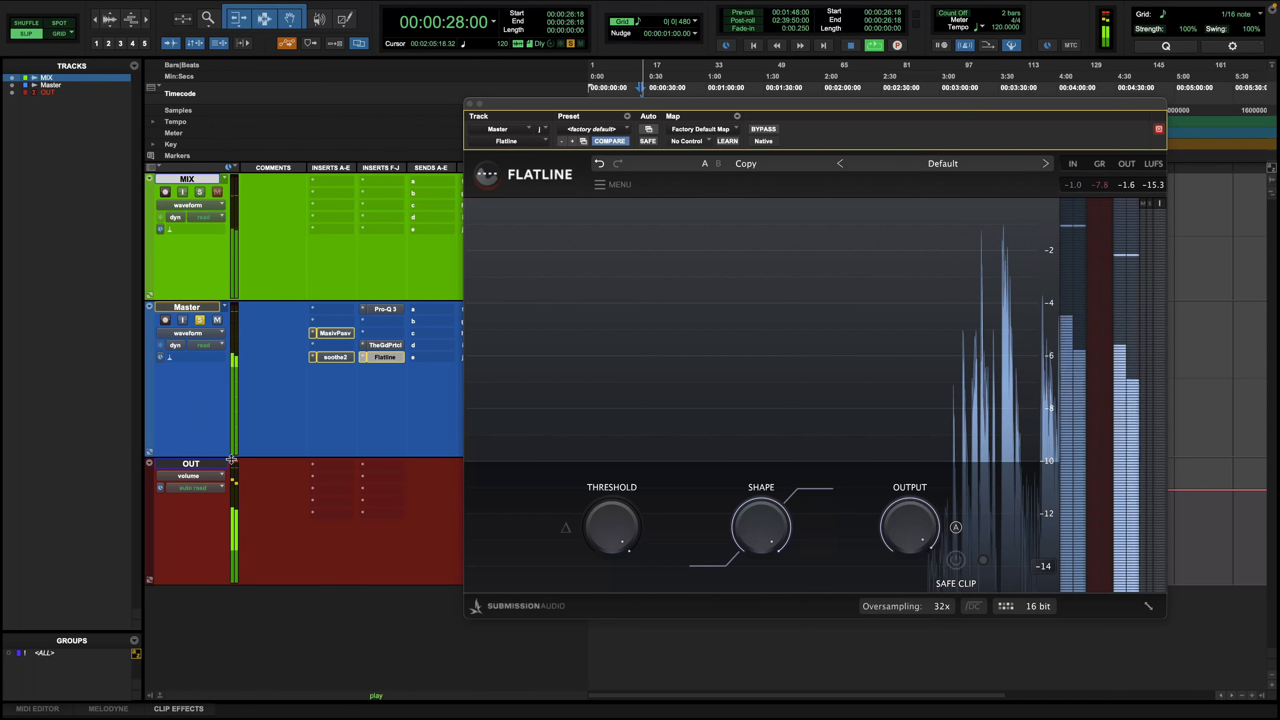
pyautogui.moveTo(596, 527); pyautogui.dragTo(595, 539)
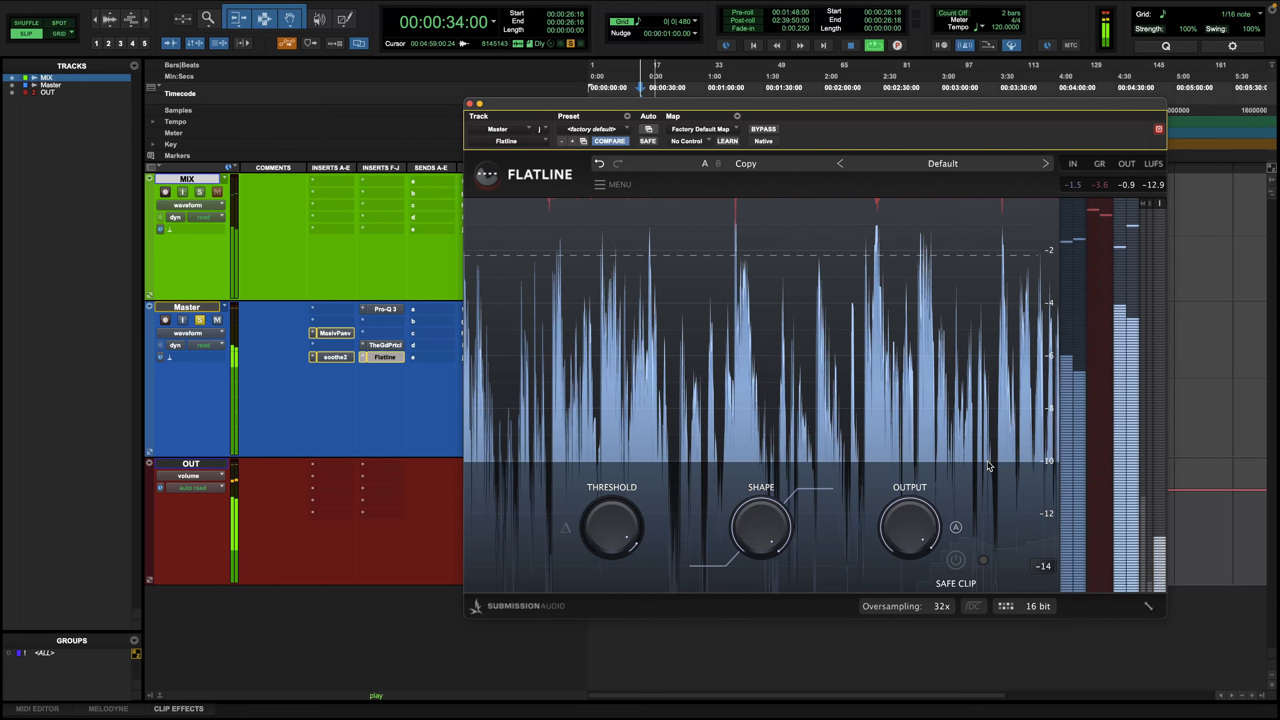
pyautogui.moveTo(763, 535); pyautogui.dragTo(764, 560)
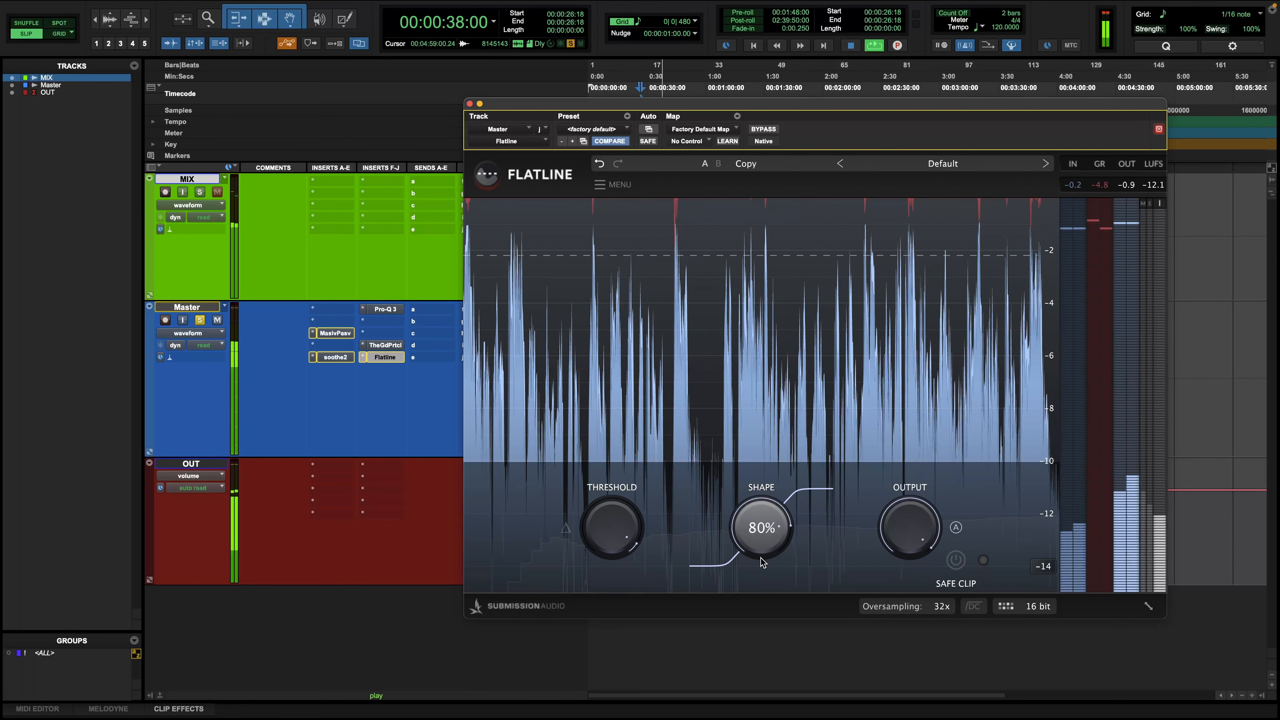
pyautogui.moveTo(596, 527); pyautogui.dragTo(598, 519)
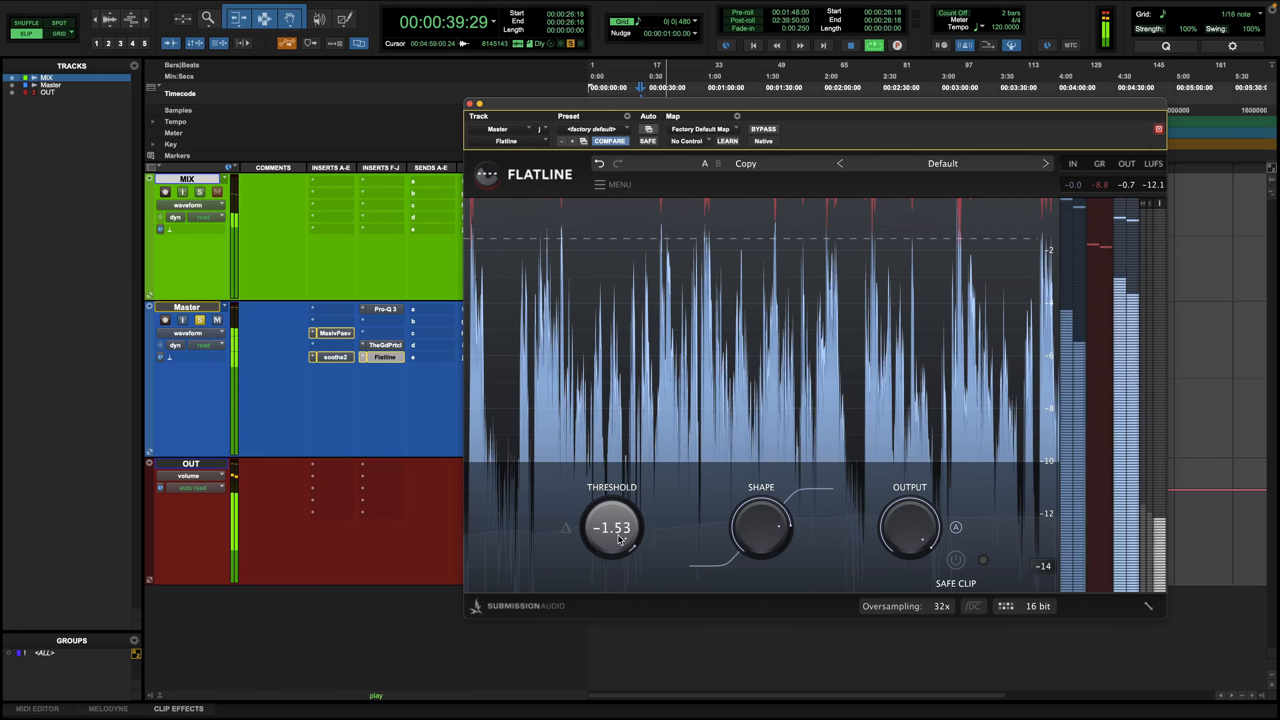
pyautogui.moveTo(762, 516); pyautogui.dragTo(763, 527)
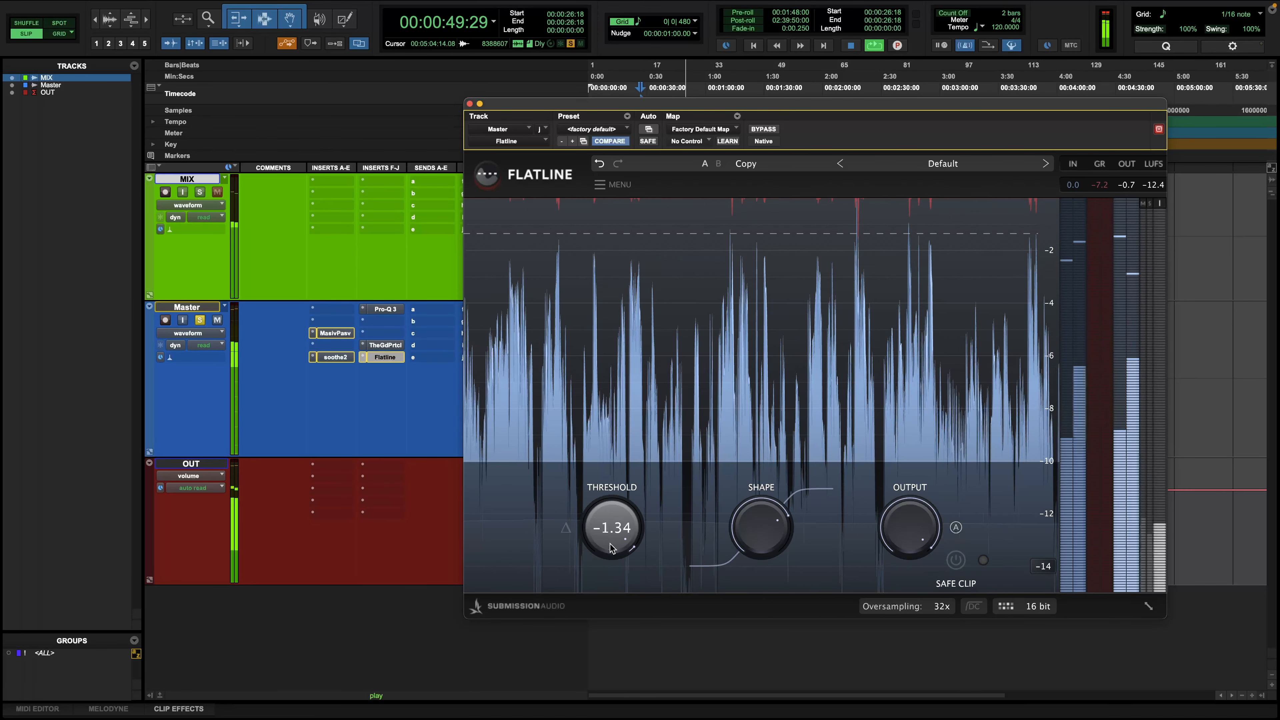
pyautogui.moveTo(653, 101)
pyautogui.mouseDown()
pyautogui.moveTo(660, 447)
pyautogui.moveTo(671, 224)
pyautogui.moveTo(656, 85)
pyautogui.mouseUp()
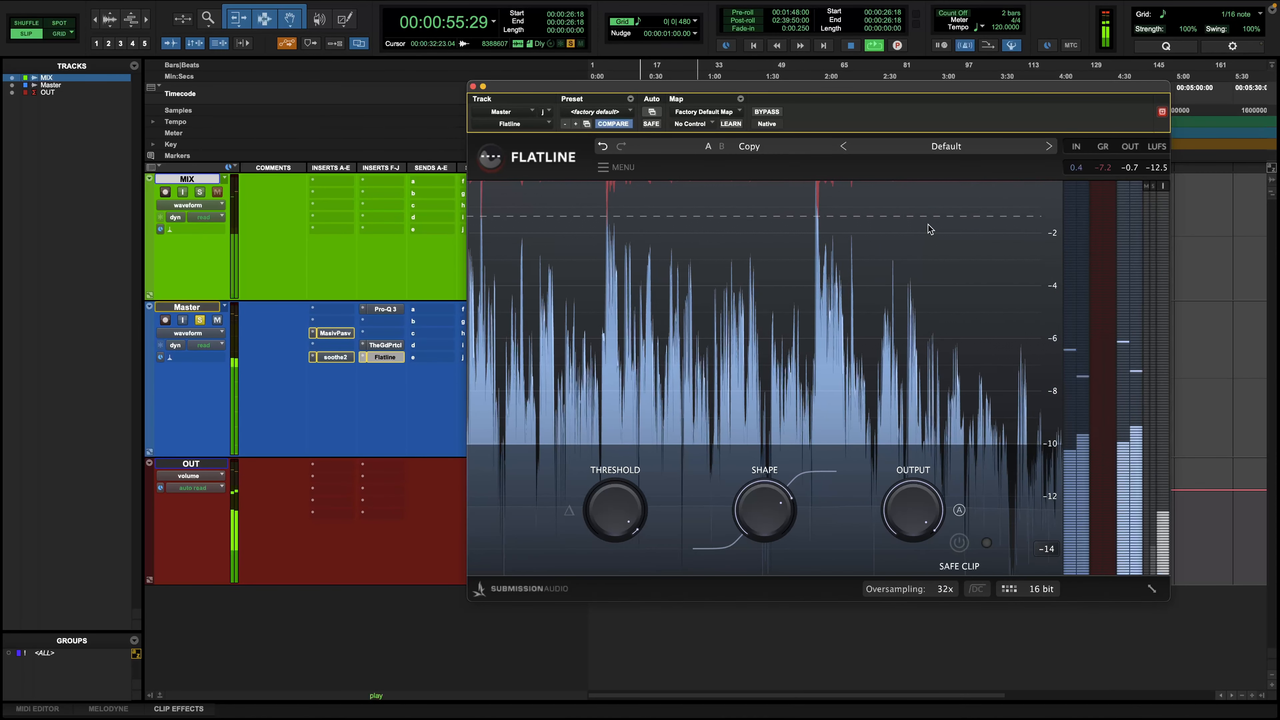
pyautogui.press('space')
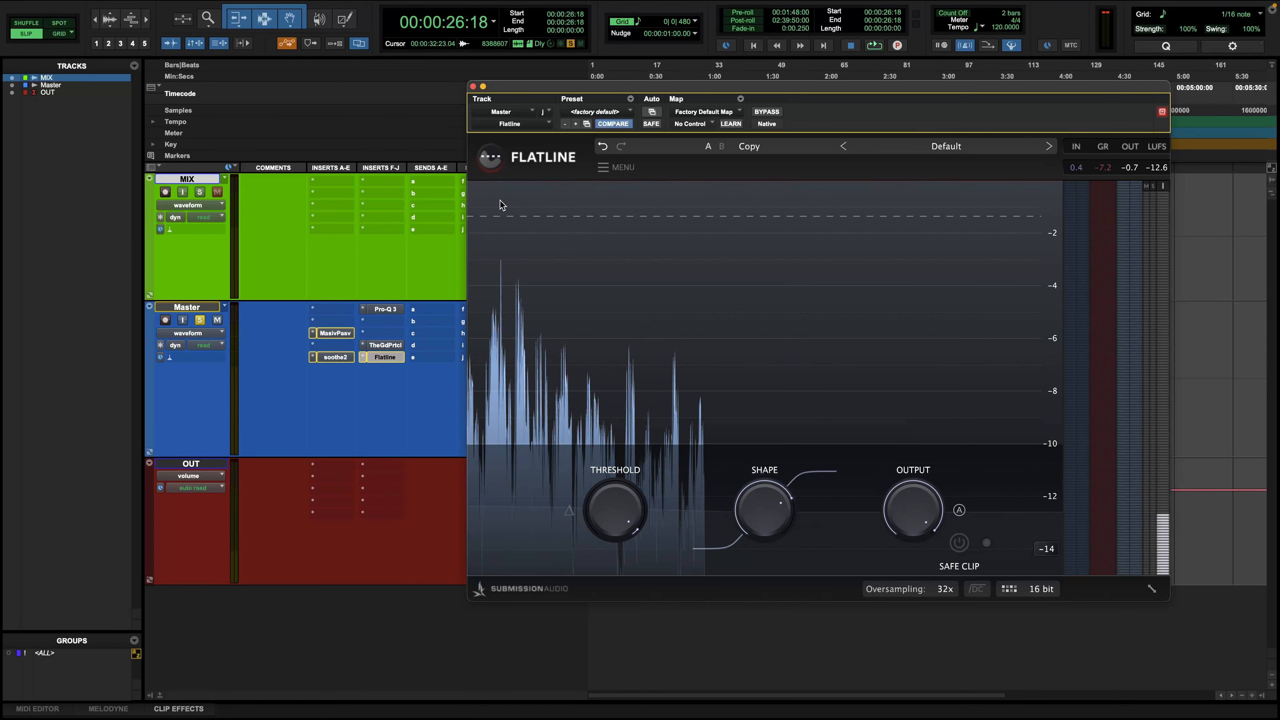
# Step: Move Flatline's window off the tracks and examine the Master clip's loud passages and quiet break by selecting each section
pyautogui.moveTo(553, 91); pyautogui.dragTo(561, 518)
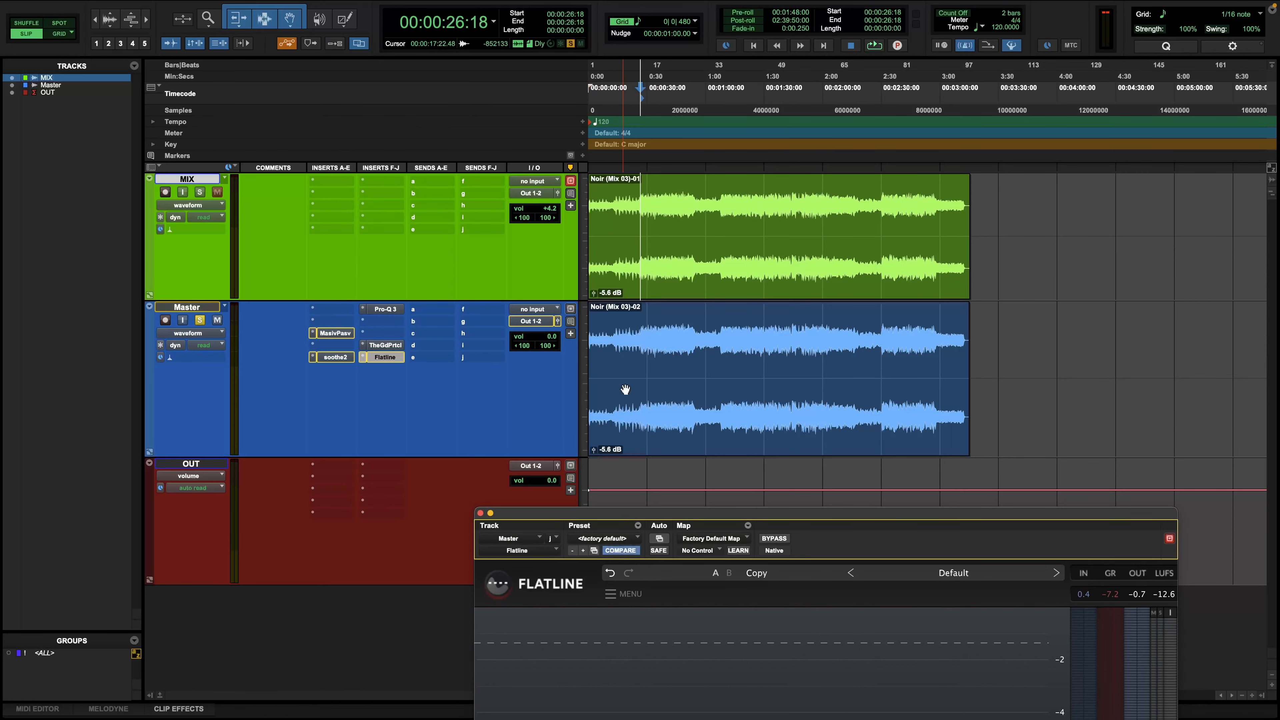
pyautogui.click(639, 340)
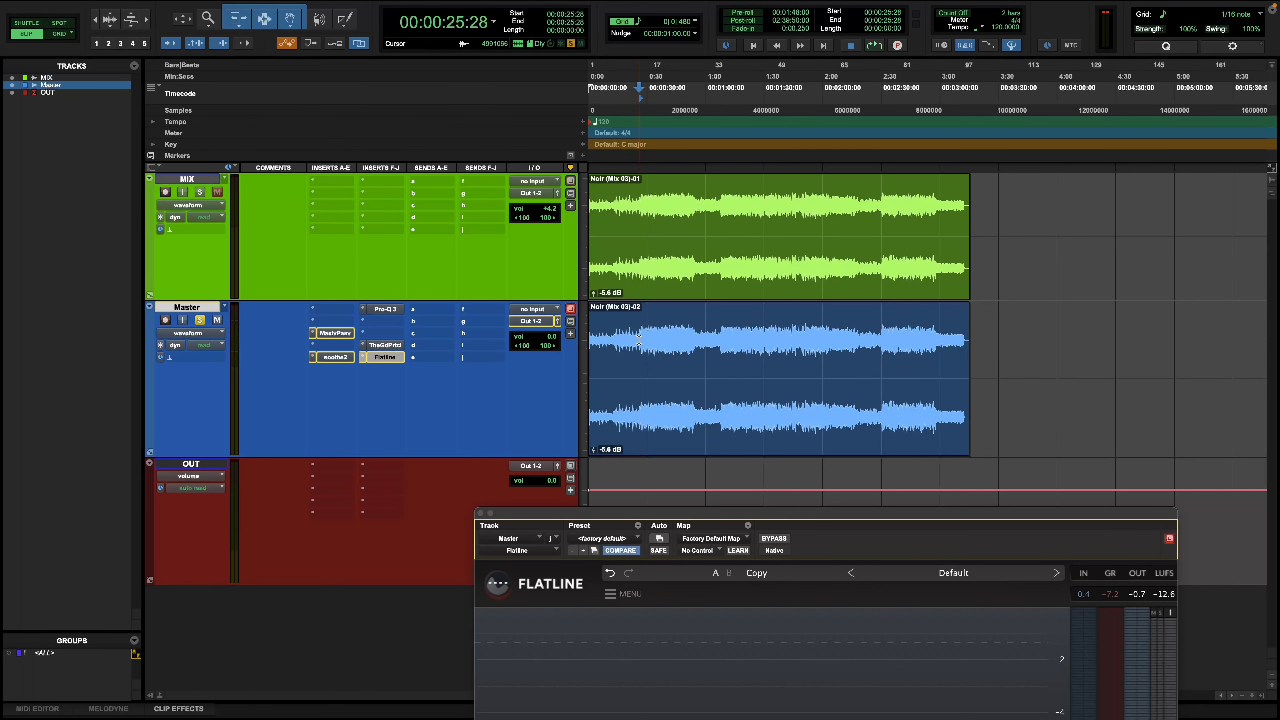
pyautogui.moveTo(636, 345); pyautogui.dragTo(687, 394)
pyautogui.click(641, 336)
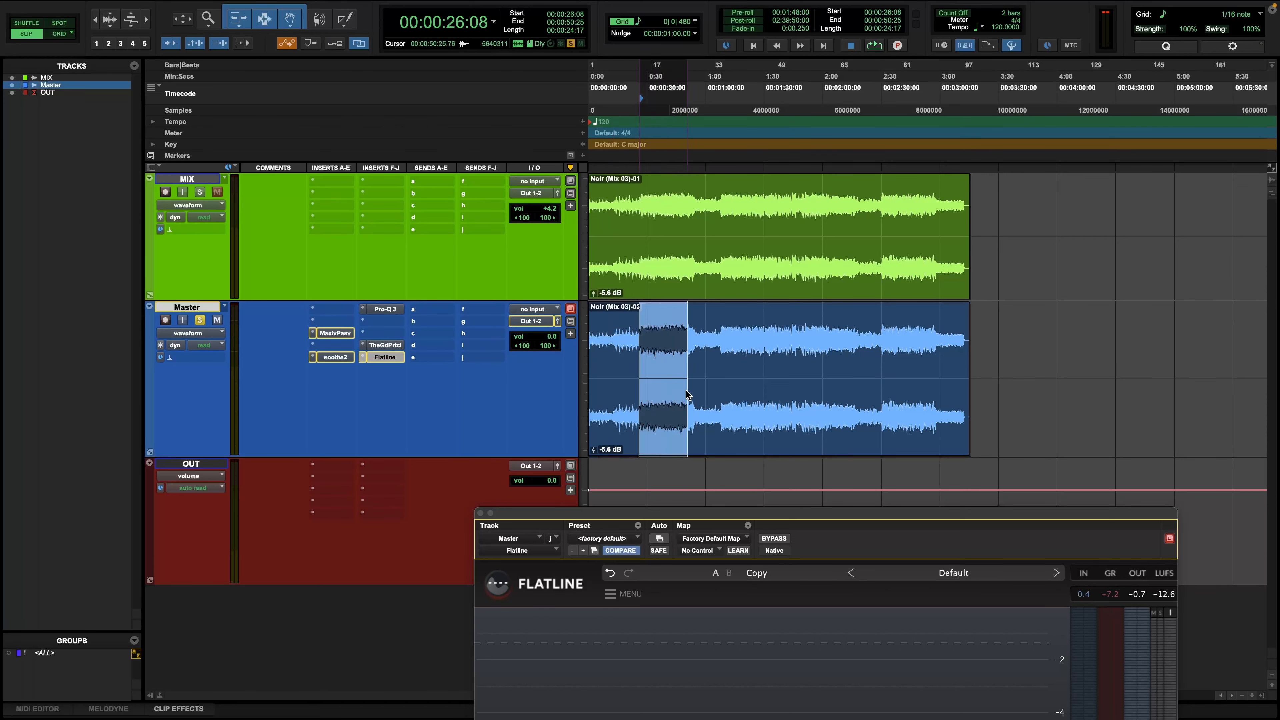
pyautogui.moveTo(698, 339); pyautogui.dragTo(716, 388)
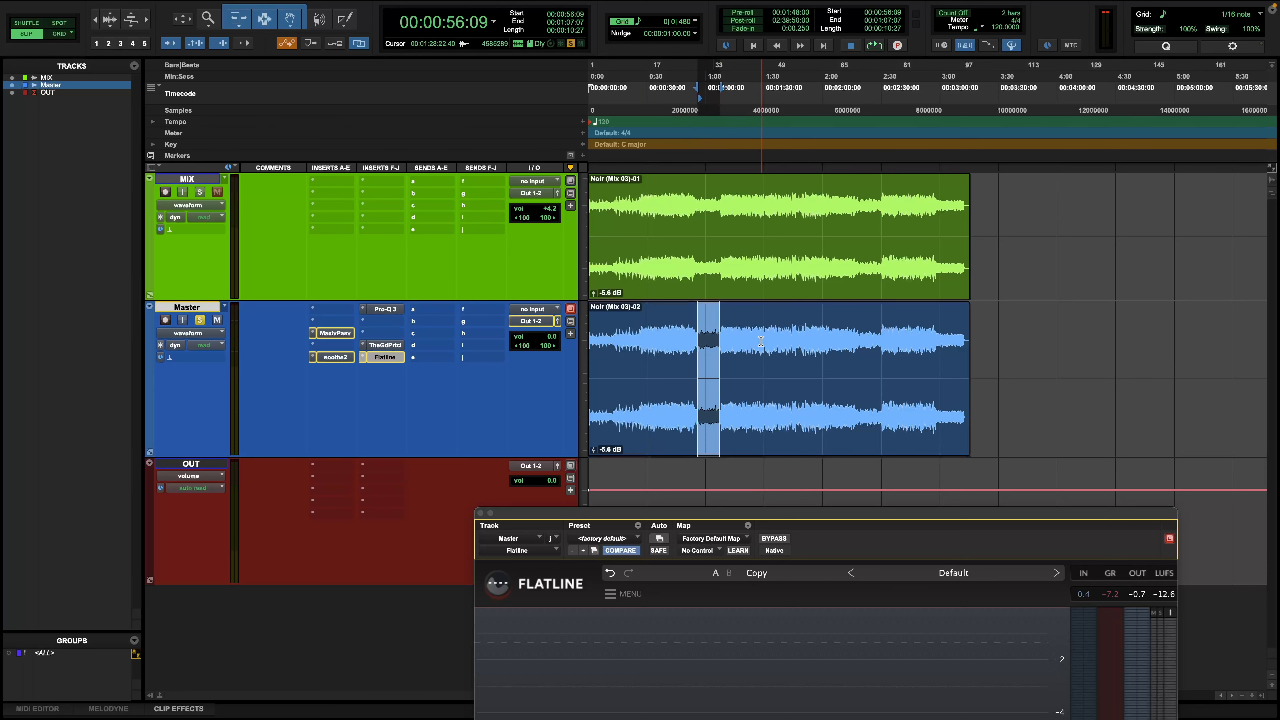
pyautogui.moveTo(761, 341); pyautogui.dragTo(986, 348)
pyautogui.click(810, 349)
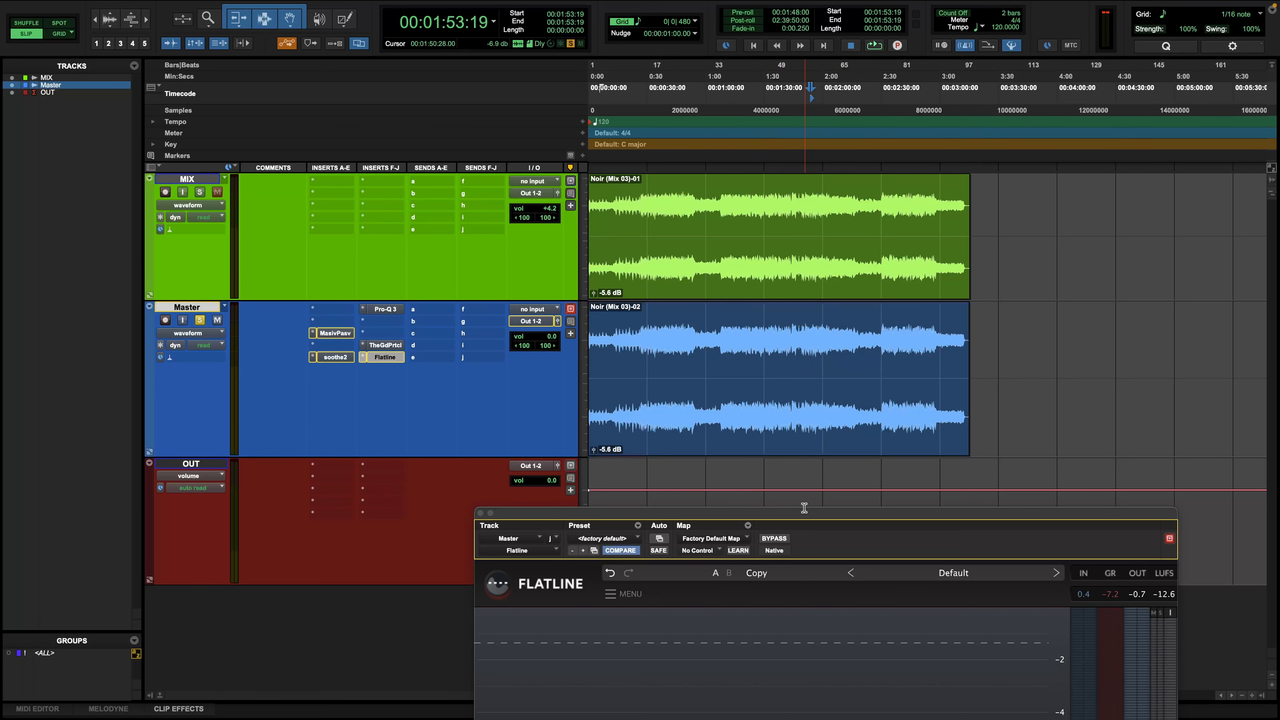
# Step: Try splitting the Master clip at 00:00:25:18 and 00:00:12:18 and riding the intro sections' clip gain at -3.8 dB and -5.6 dB
pyautogui.click(638, 333)
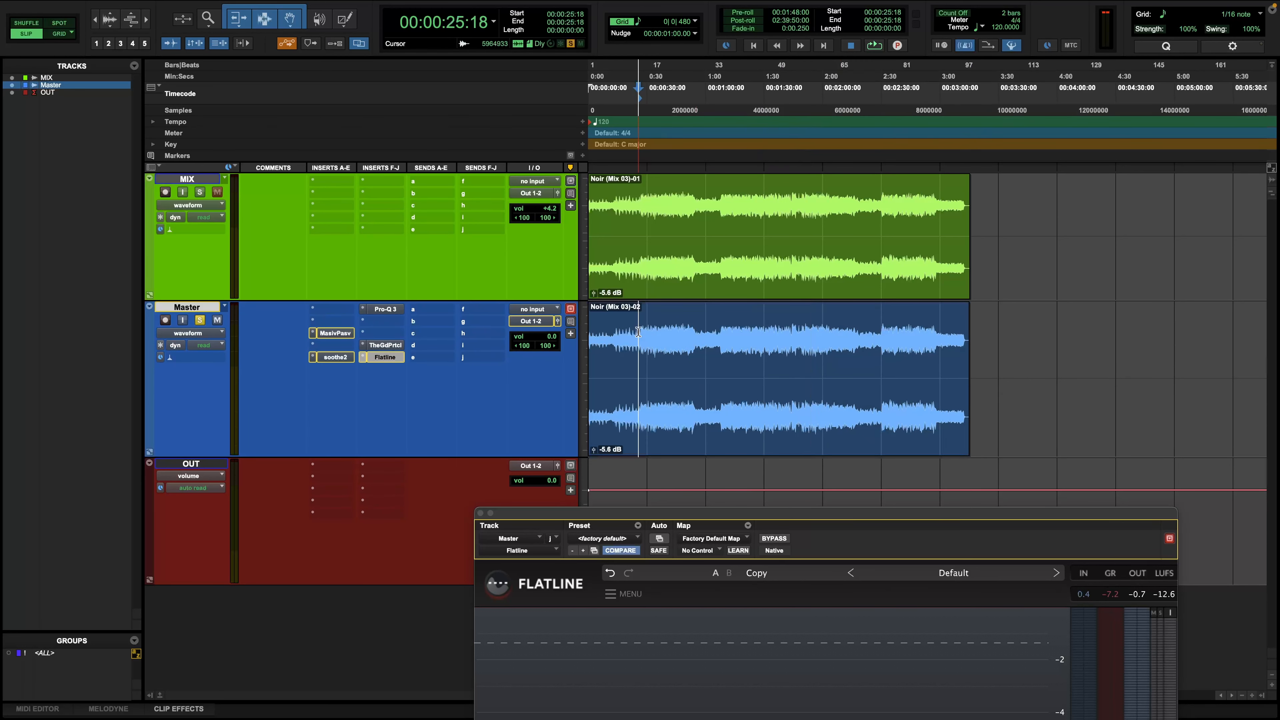
pyautogui.moveTo(594, 451); pyautogui.dragTo(593, 441)
pyautogui.click(612, 412)
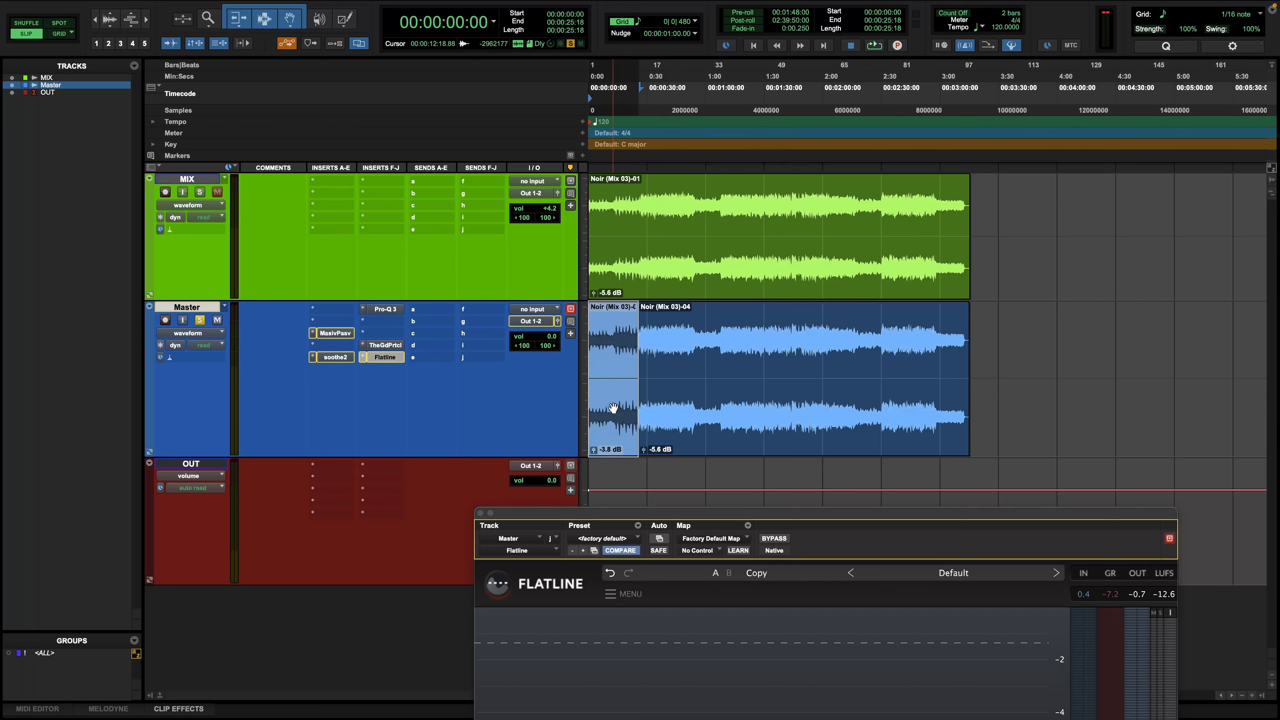
pyautogui.click(613, 332)
pyautogui.click(590, 445)
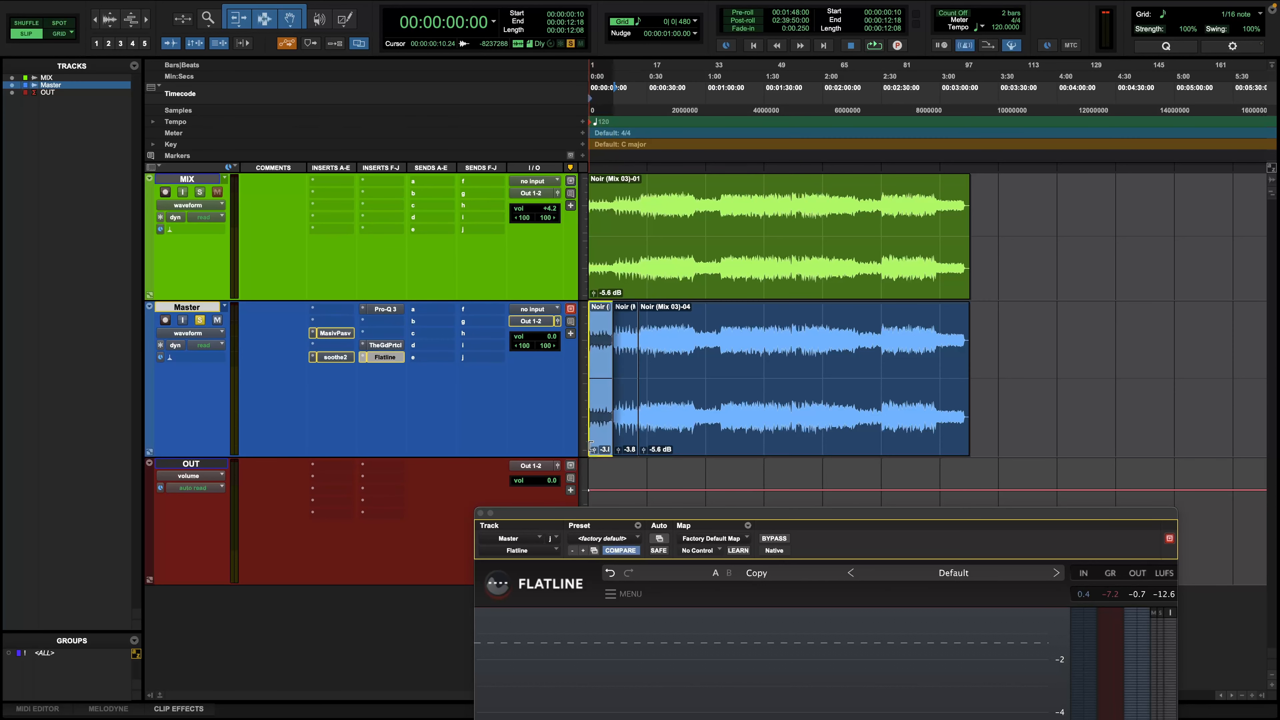
pyautogui.moveTo(594, 448); pyautogui.dragTo(592, 450)
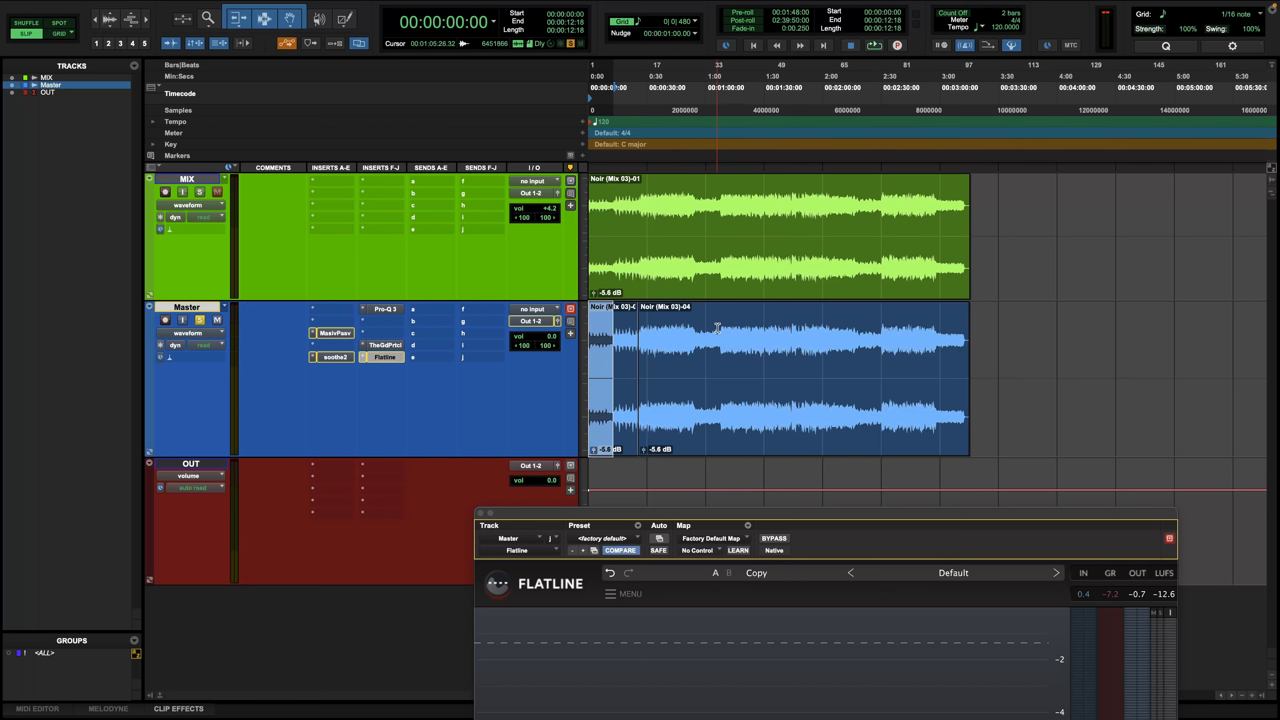
# Step: Undo the Master clip's splits and clip gain changes
pyautogui.moveTo(680, 332); pyautogui.dragTo(990, 303)
pyautogui.click(1022, 365)
pyautogui.press('super+z')
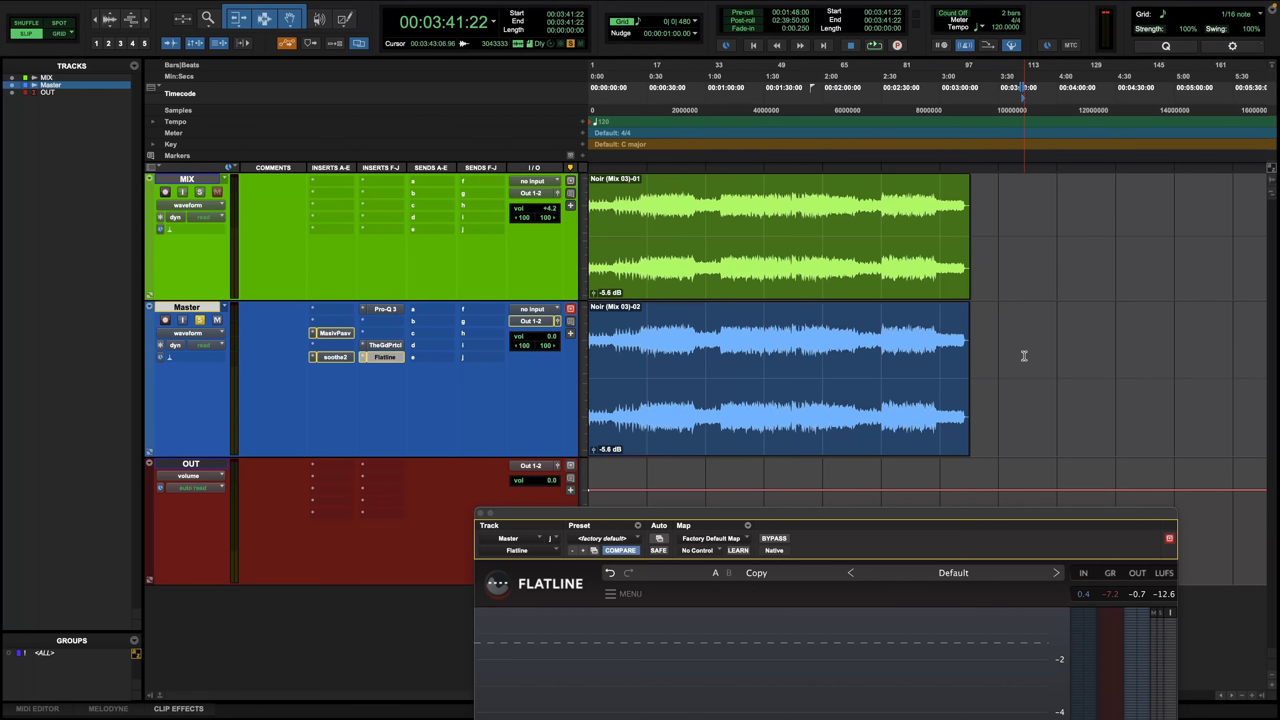
# Step: Reposition Flatline's window clear of the MIX track and place the playback cursor at 00:00:52:16 on the MIX clip
pyautogui.click(1028, 363)
pyautogui.moveTo(871, 514); pyautogui.dragTo(716, 121)
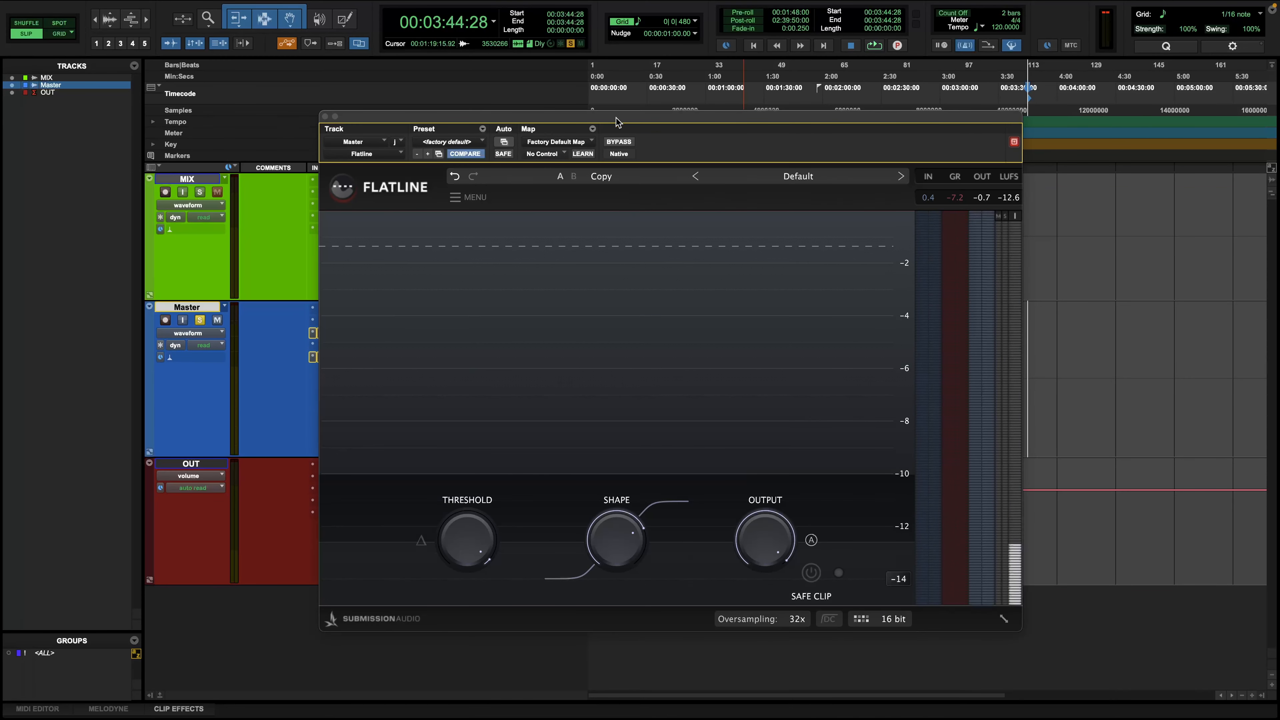
pyautogui.moveTo(617, 123); pyautogui.dragTo(696, 312)
pyautogui.click(691, 211)
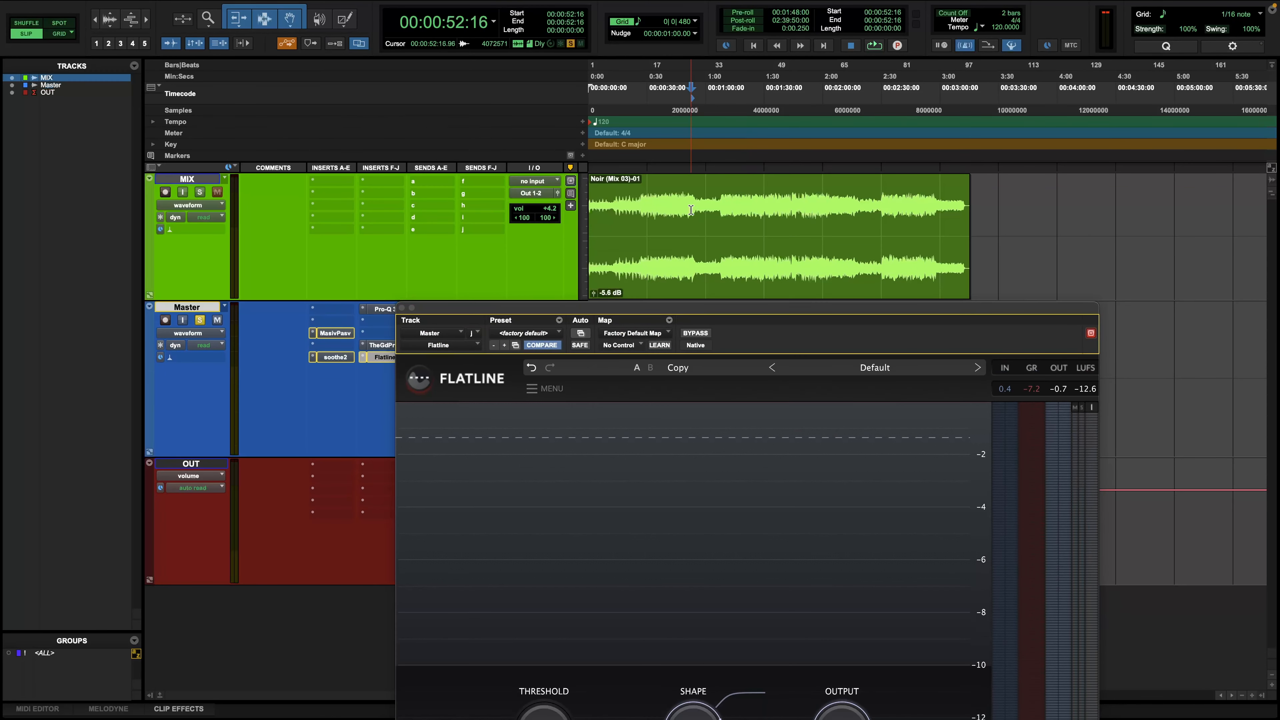
# Step: Play the song from 00:00:52:16 and compare the MIX and Master tracks by alternating their solo, ending on Master
pyautogui.press('space')
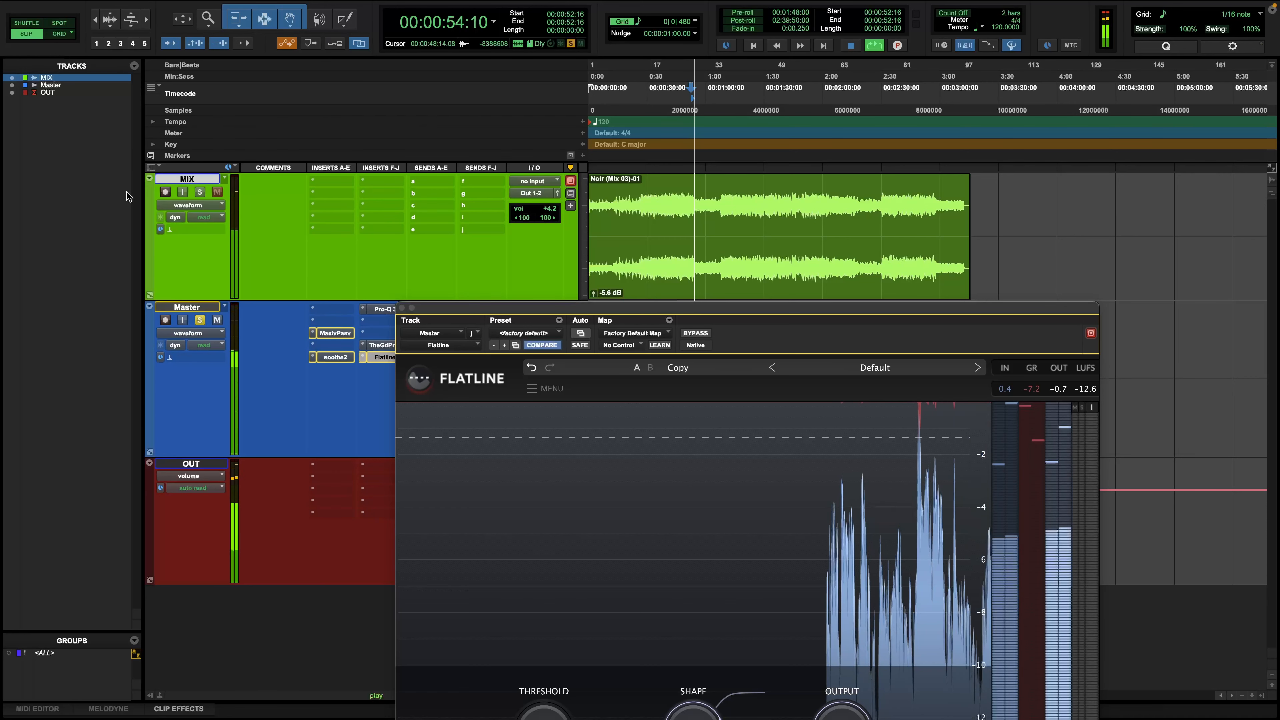
pyautogui.click(199, 192)
pyautogui.click(199, 321)
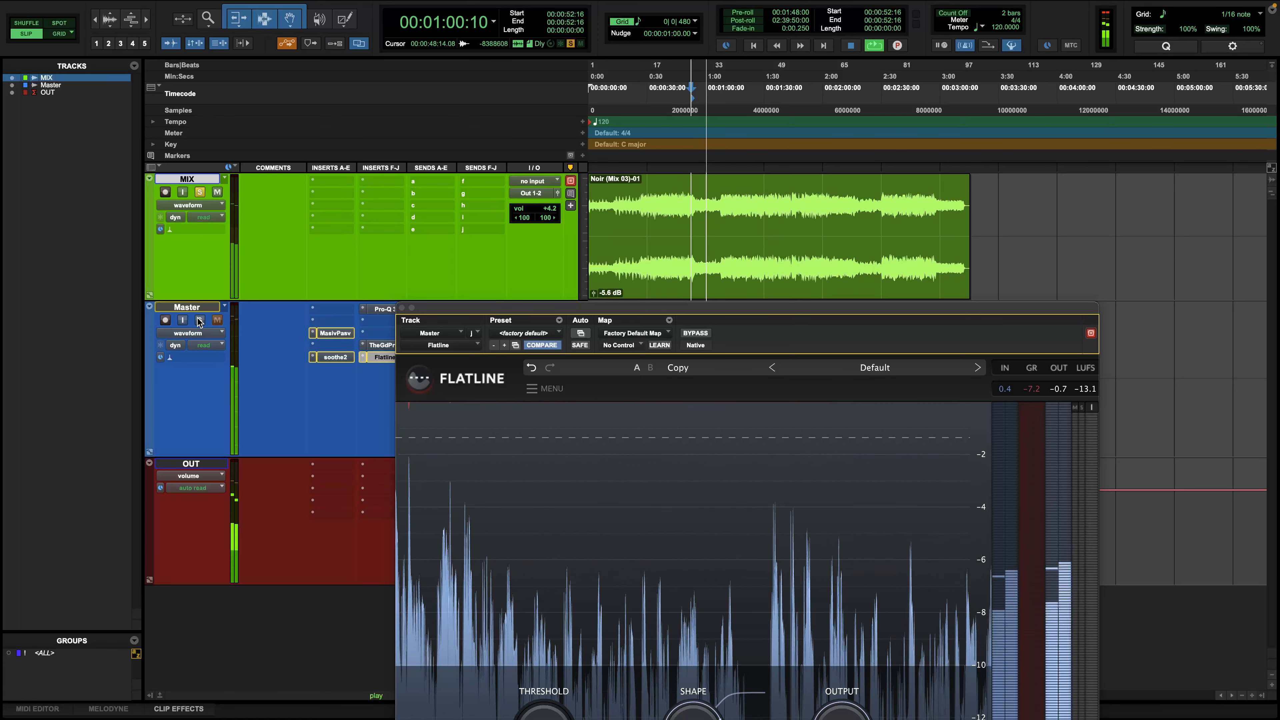
pyautogui.click(200, 321)
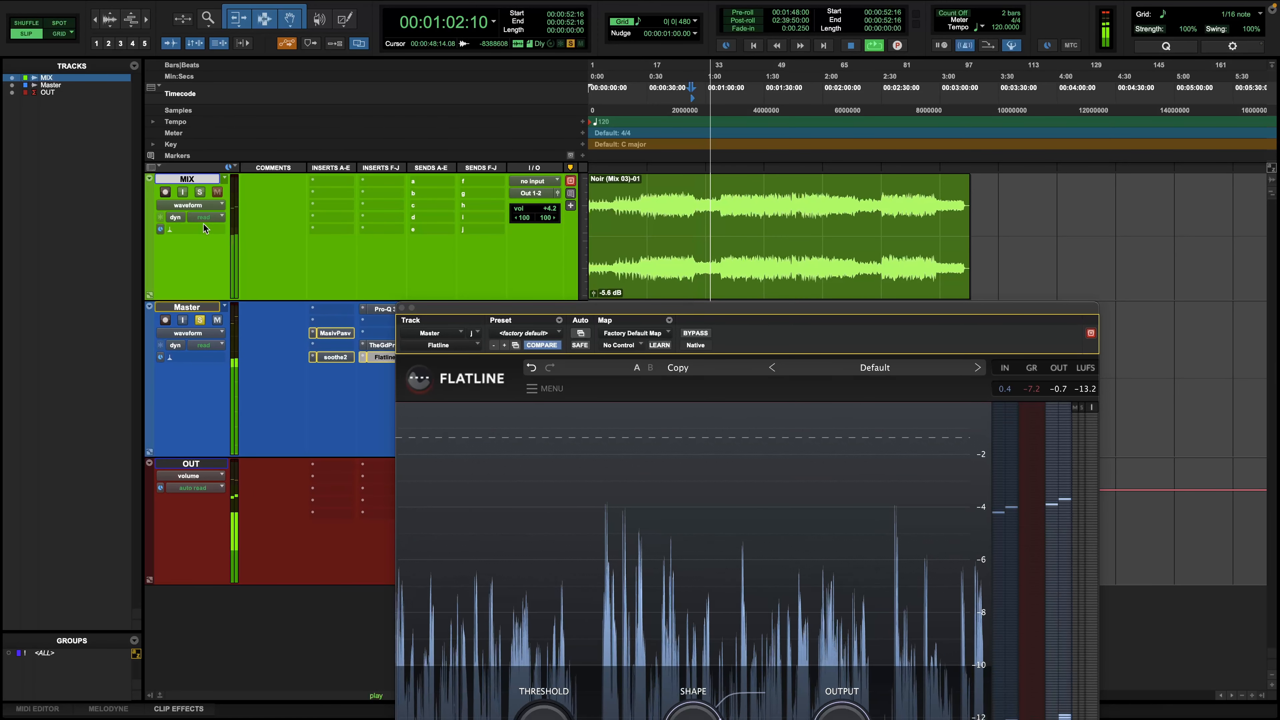
pyautogui.click(199, 192)
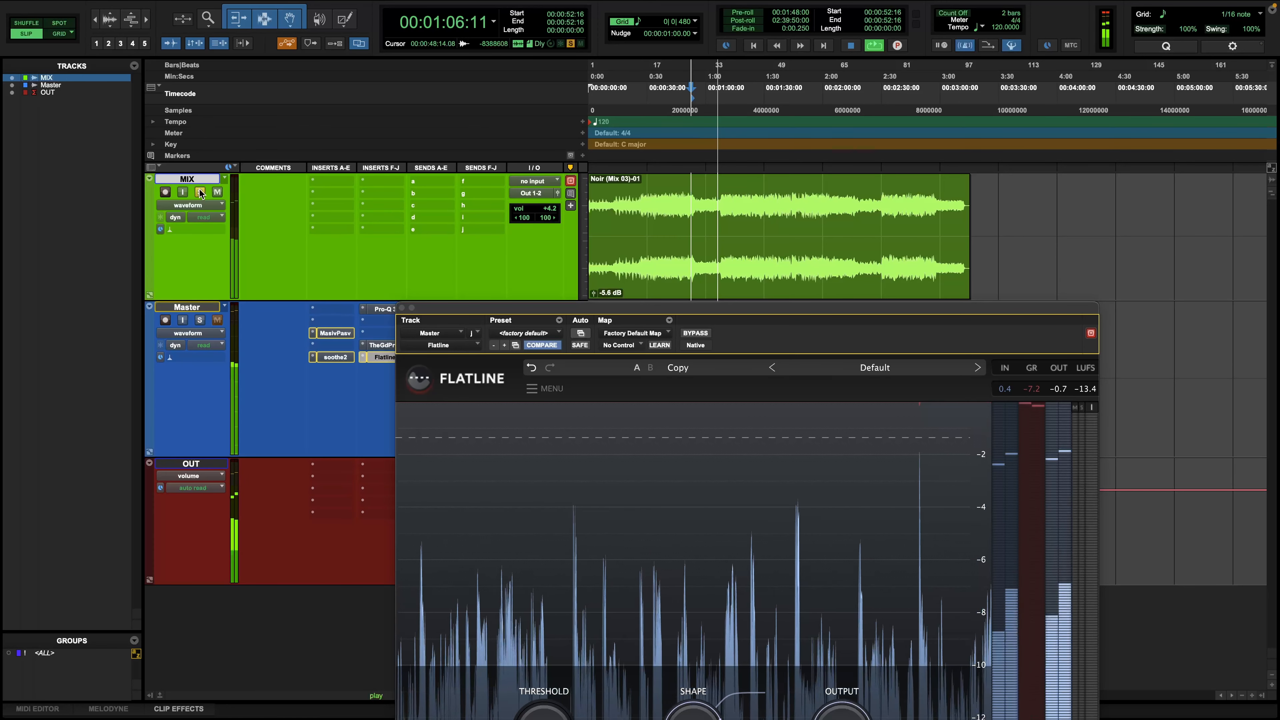
pyautogui.click(200, 320)
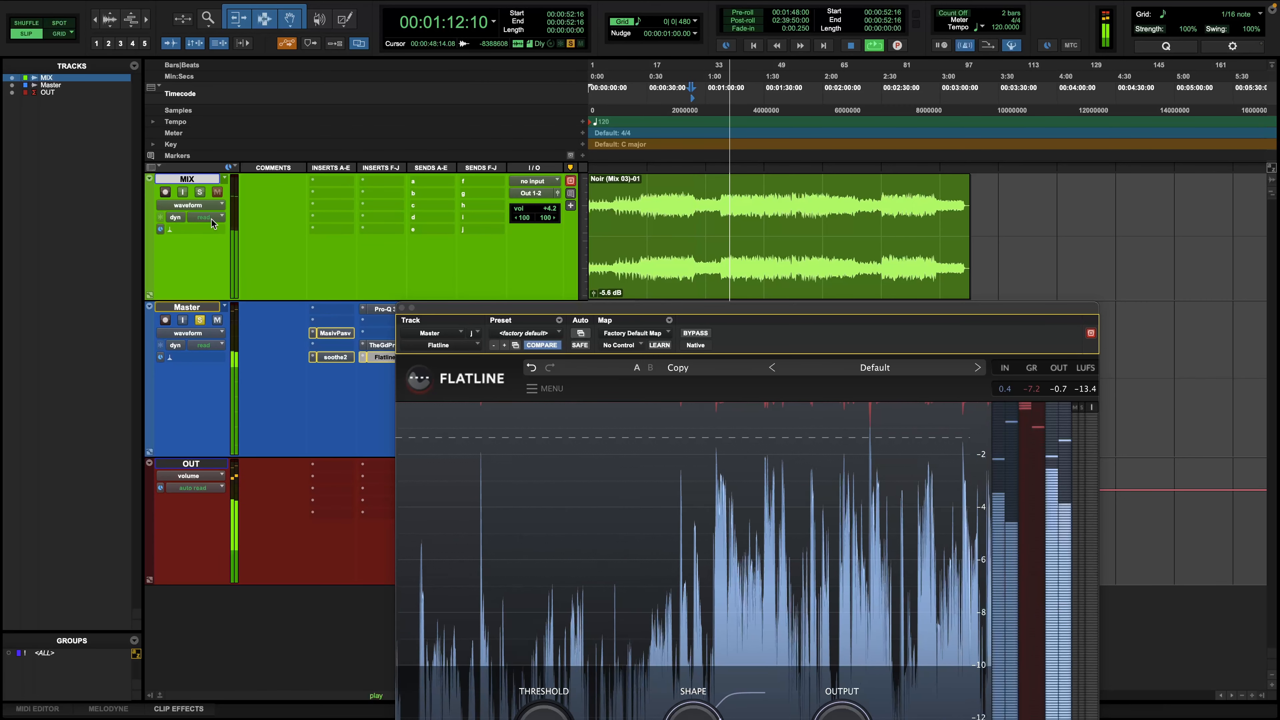
pyautogui.press('space')
# Step: Insert the stereo UADx Studer A800 Tape Recorder on the Master track above The God Particle and bring its window fully into view
pyautogui.moveTo(449, 301); pyautogui.dragTo(554, 542)
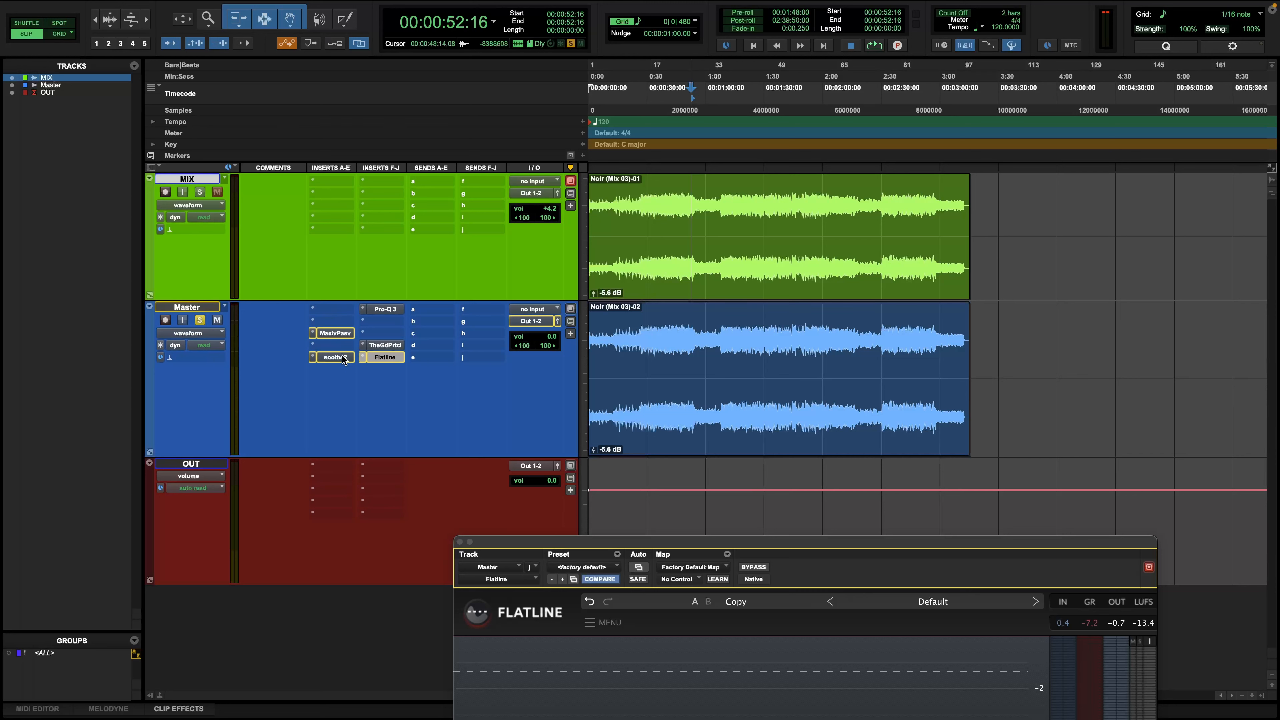
pyautogui.click(374, 346)
pyautogui.click(375, 358)
pyautogui.click(379, 334)
pyautogui.moveTo(378, 334)
pyautogui.moveTo(581, 677)
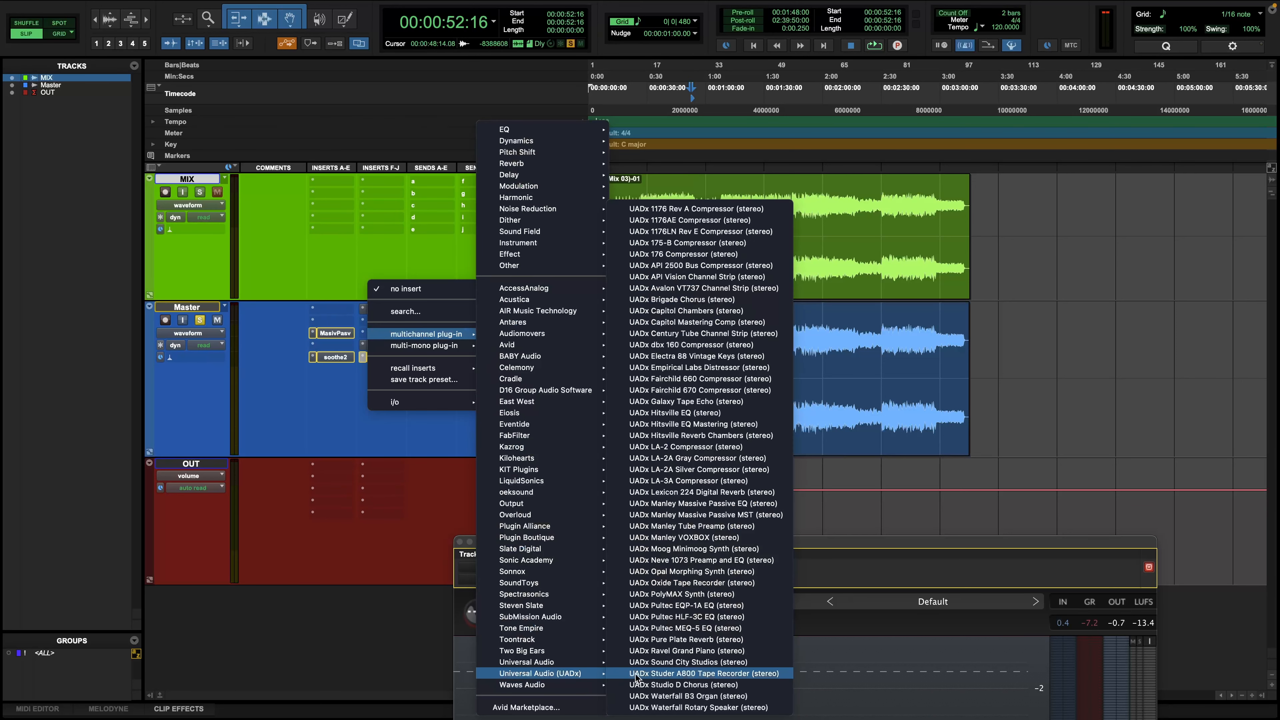
pyautogui.click(657, 676)
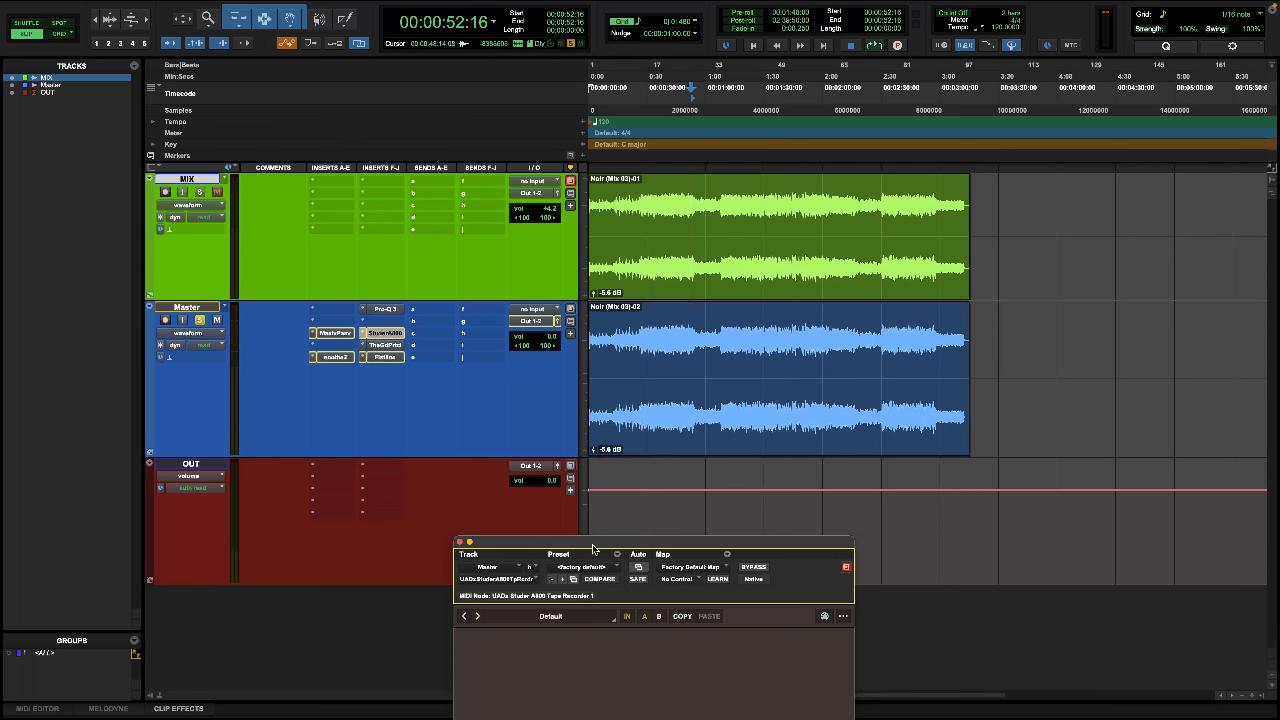
pyautogui.moveTo(589, 540); pyautogui.dragTo(754, 170)
# Step: Adjust the Studer A800's input and output levels by ear, replaying the passage from 00:00:52:16
pyautogui.press('space')
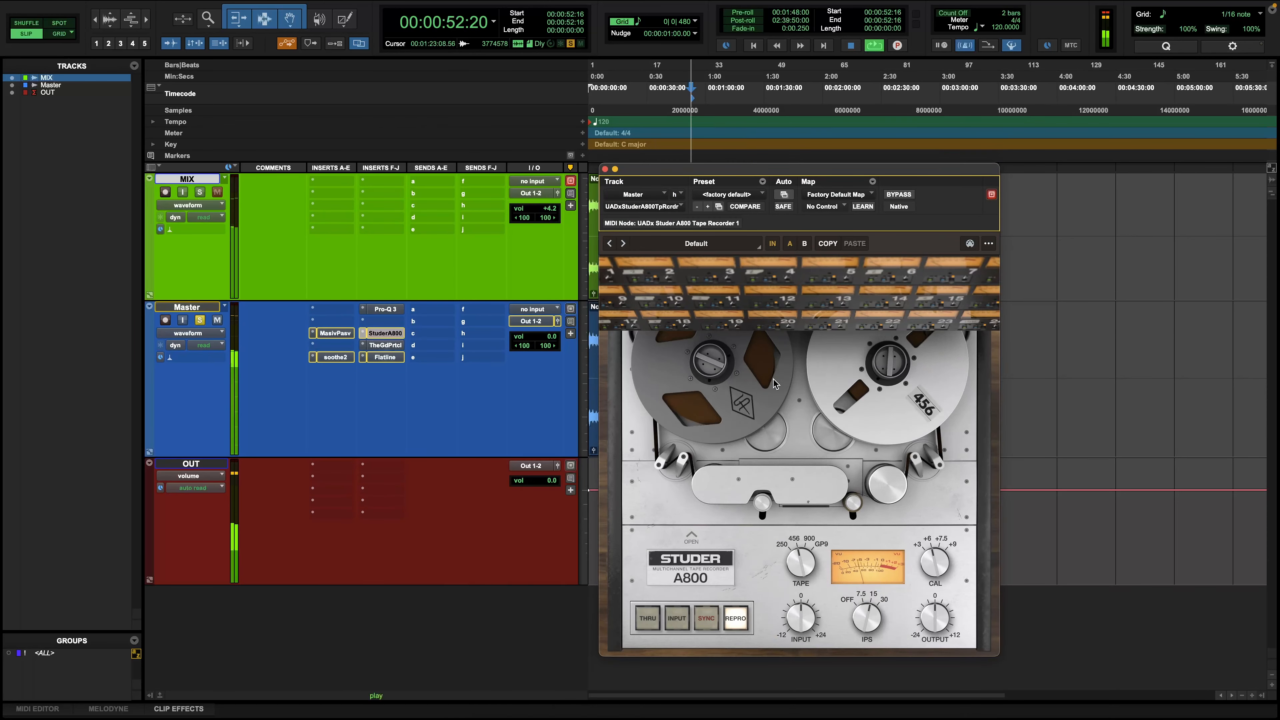
pyautogui.moveTo(807, 630); pyautogui.dragTo(811, 614)
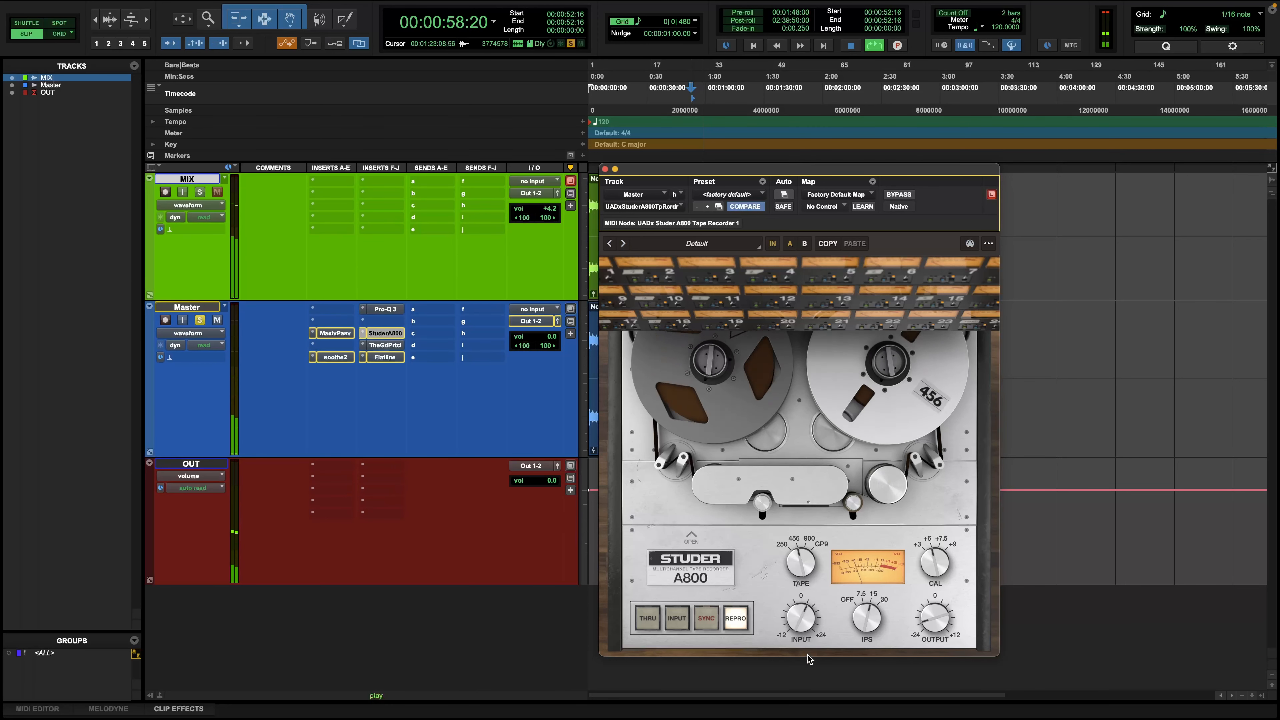
pyautogui.press('space')
pyautogui.press('space')
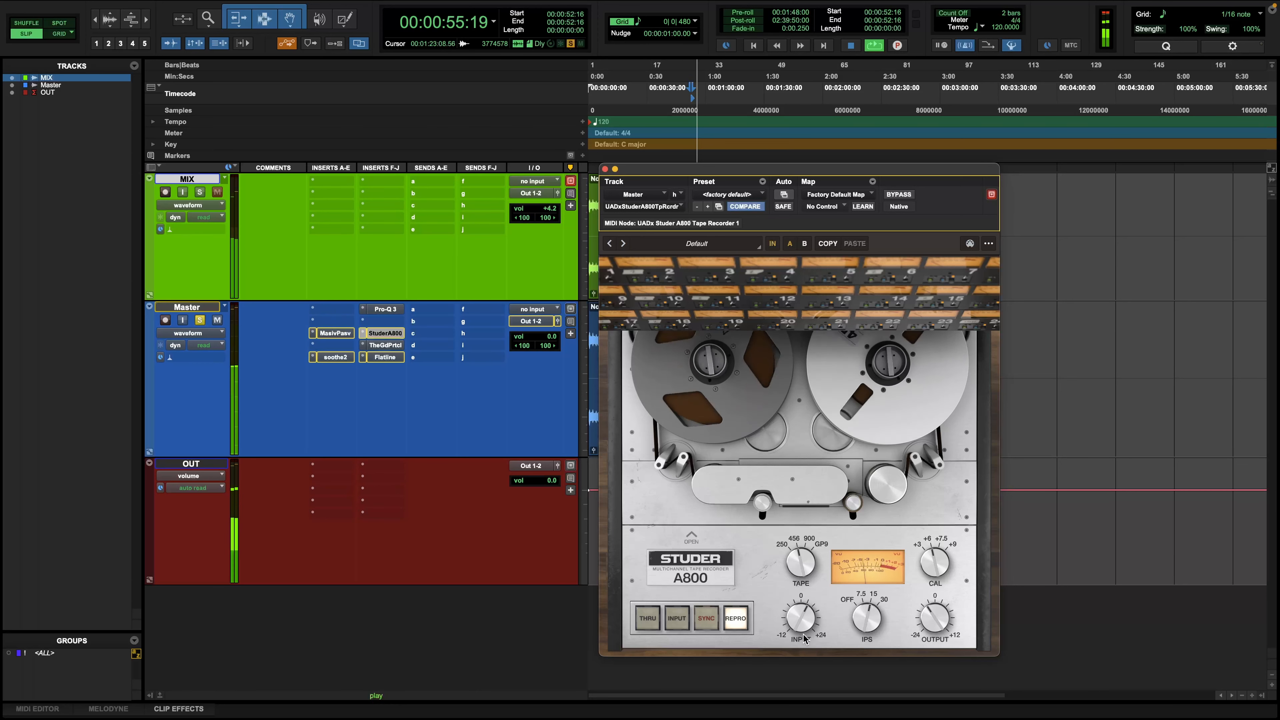
pyautogui.press('space')
pyautogui.press('space')
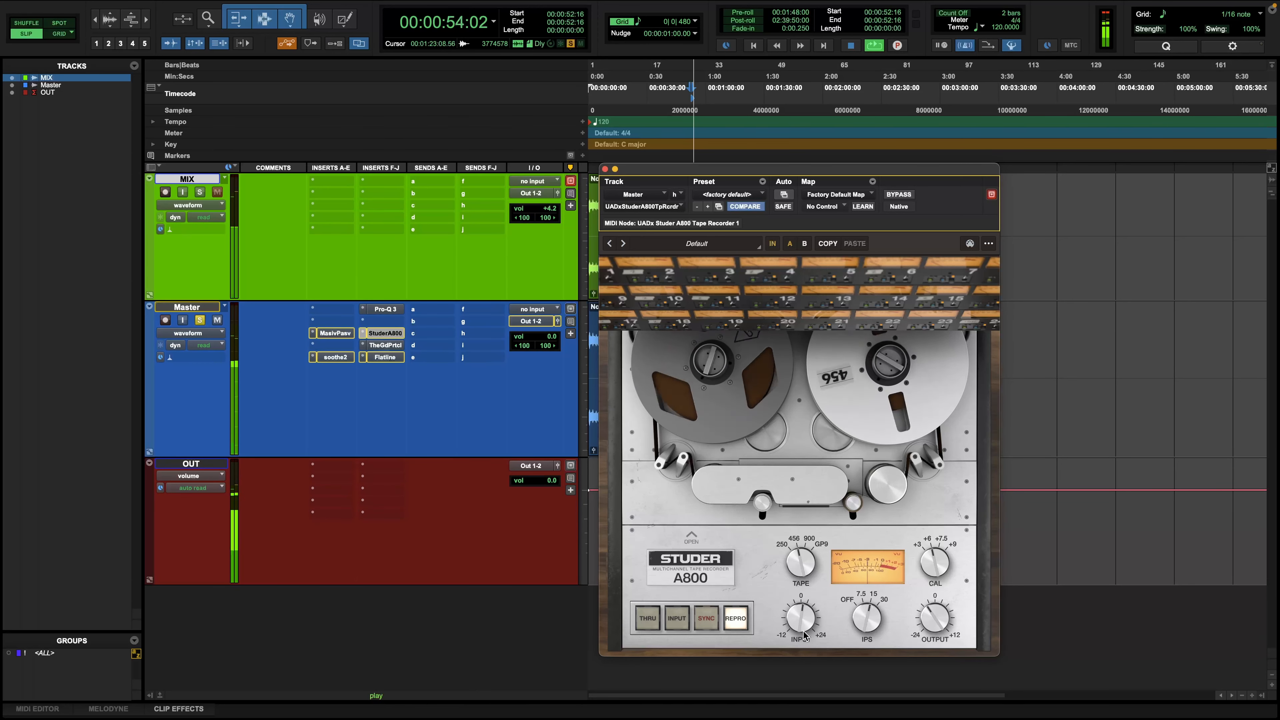
pyautogui.press('space')
pyautogui.press('space')
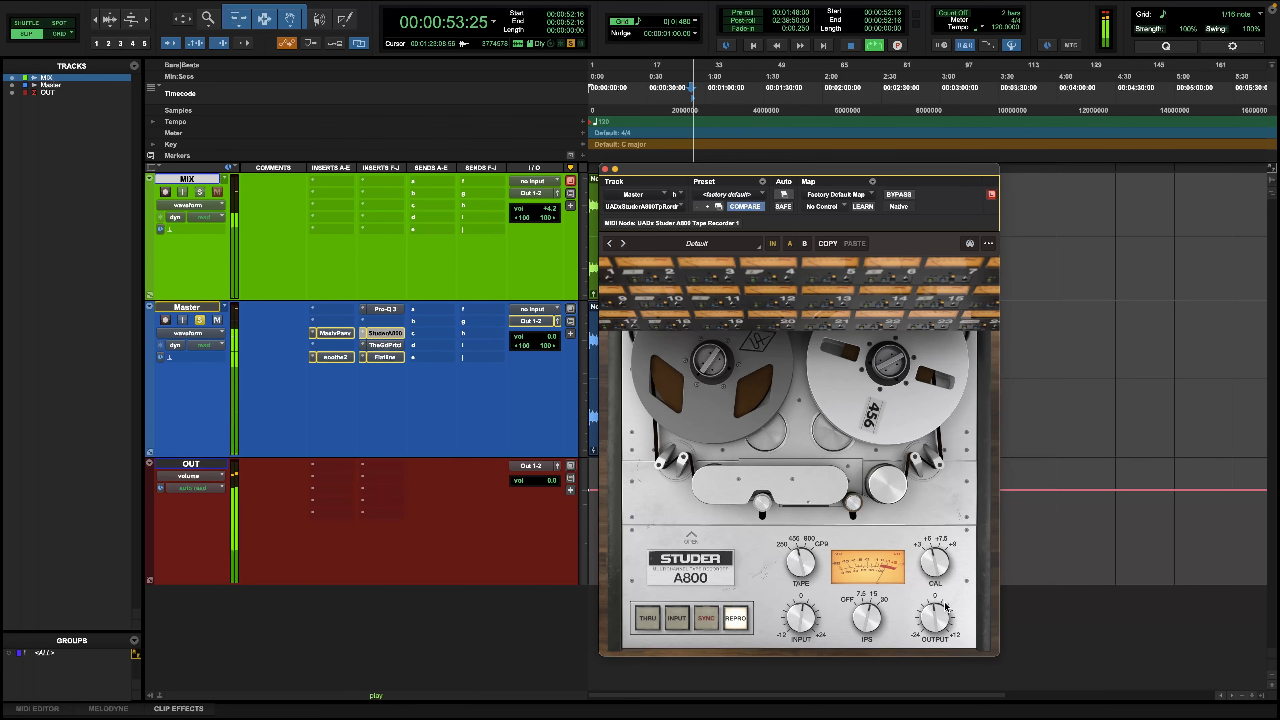
# Step: Stop playback, recheck the Studer A800 and Flatline inserts on the Master track, and close the plug-in window
pyautogui.click(605, 169)
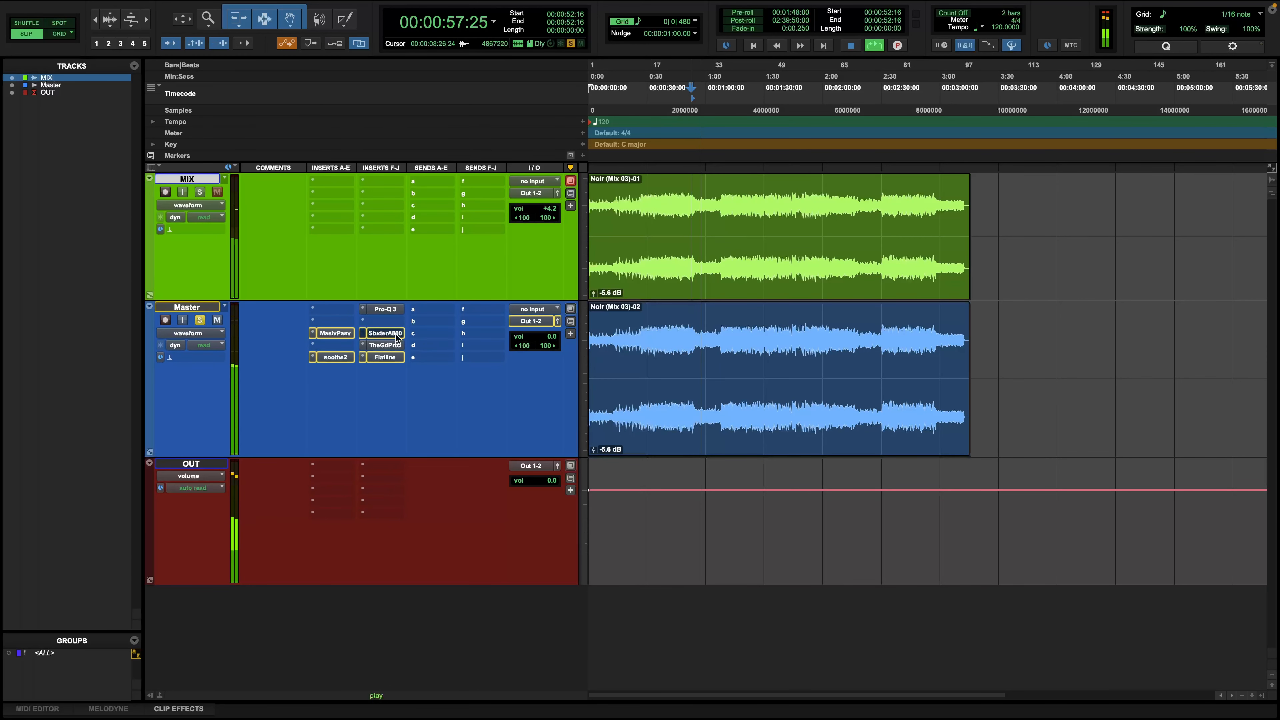
pyautogui.press('space')
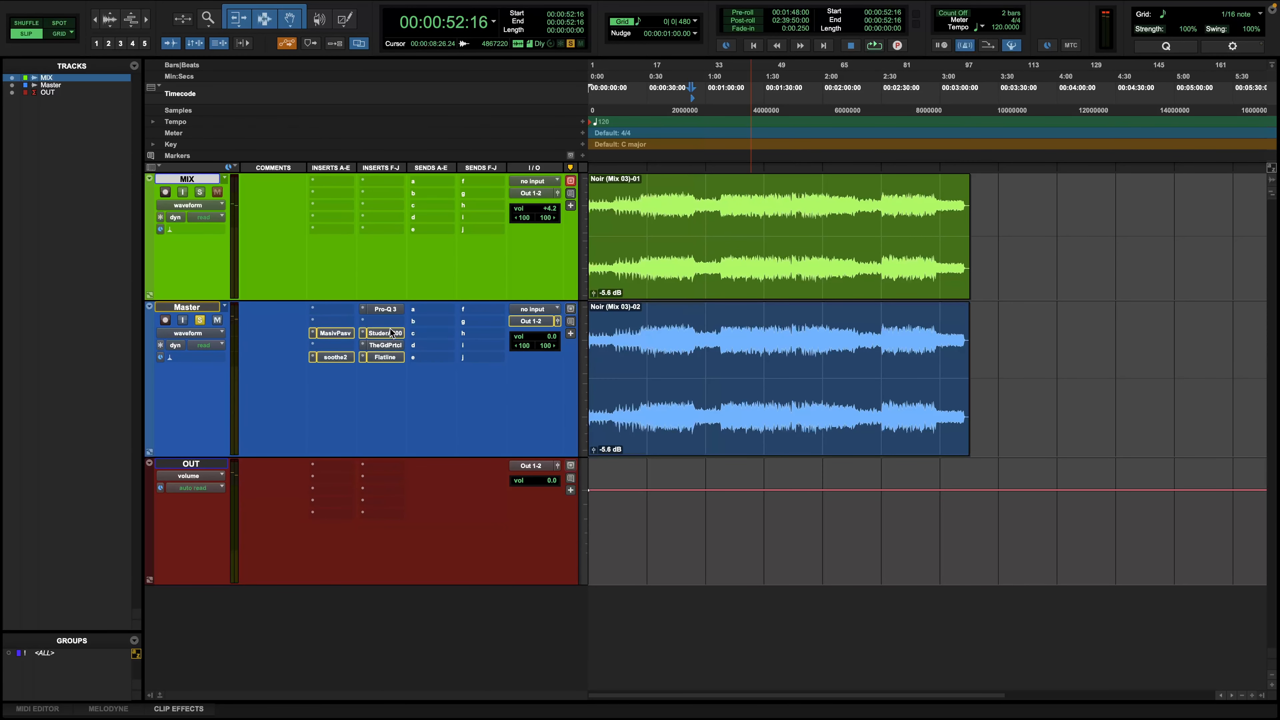
pyautogui.click(392, 333)
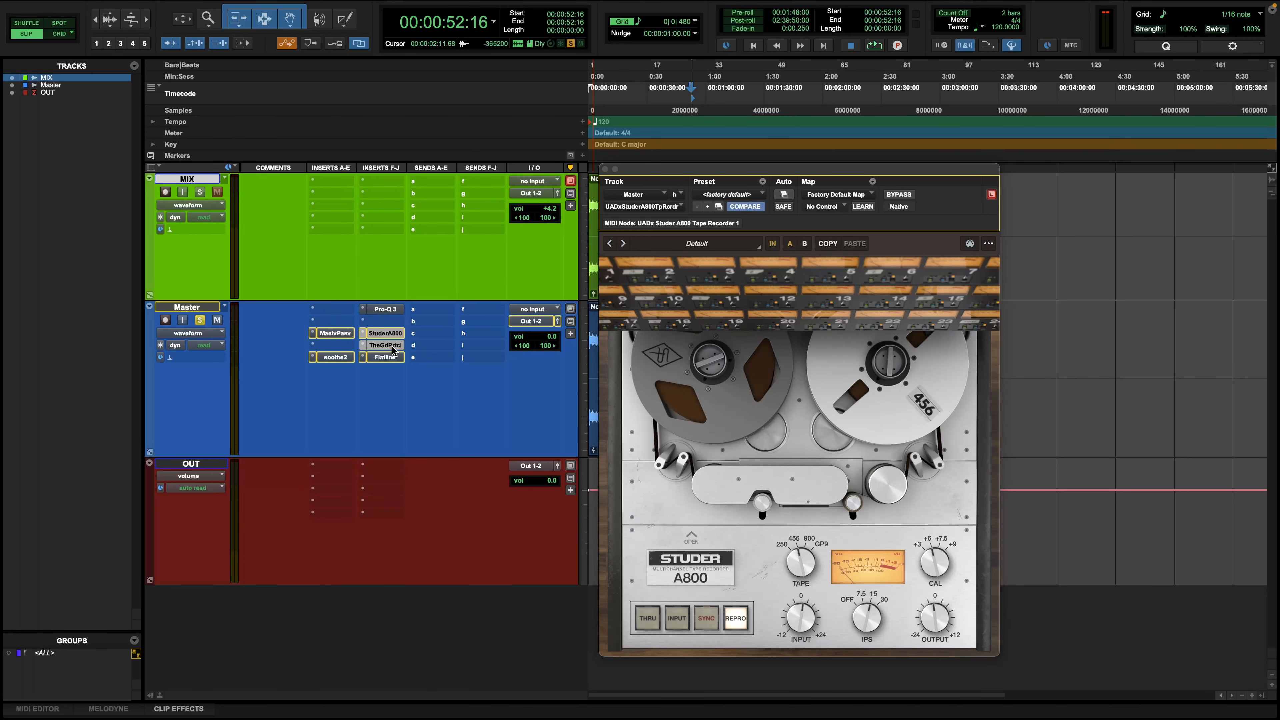
pyautogui.click(392, 357)
pyautogui.click(606, 169)
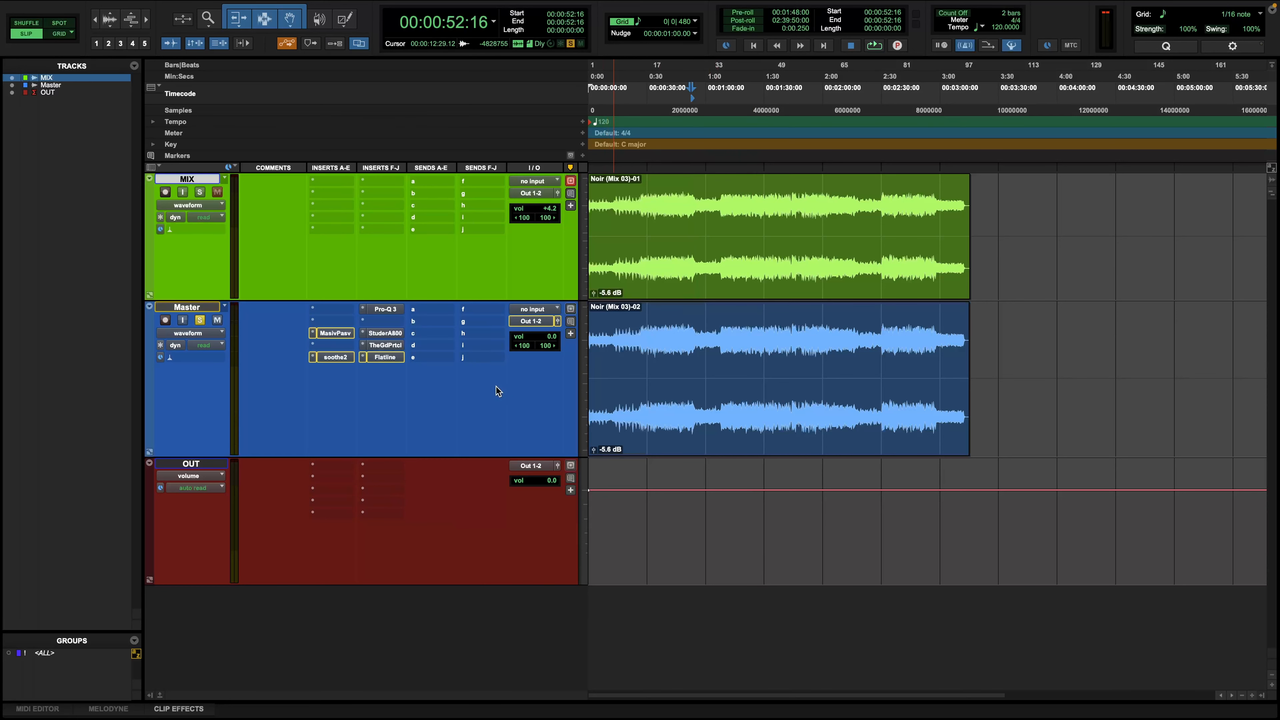
# Step: Review the Master chain in order by opening Massive Passive, soothe2, Pro-Q 3 and Studer A800
pyautogui.click(337, 333)
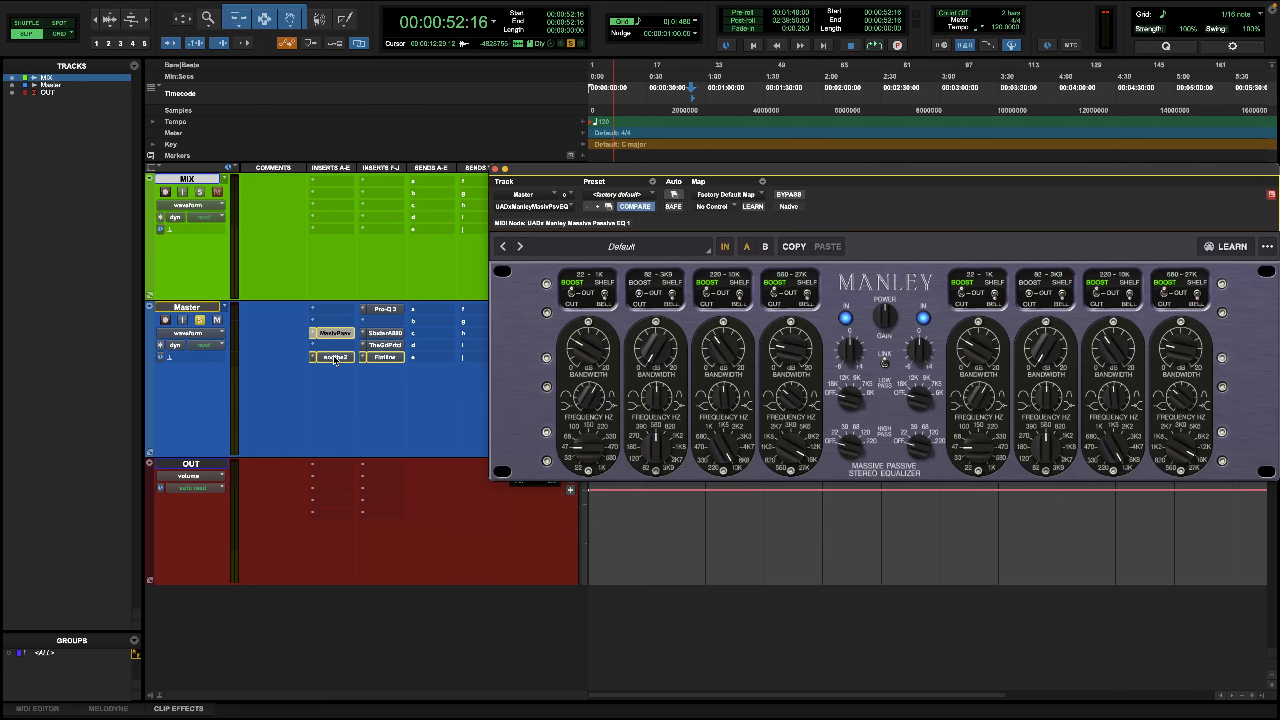
pyautogui.click(336, 345)
pyautogui.click(287, 369)
pyautogui.click(336, 357)
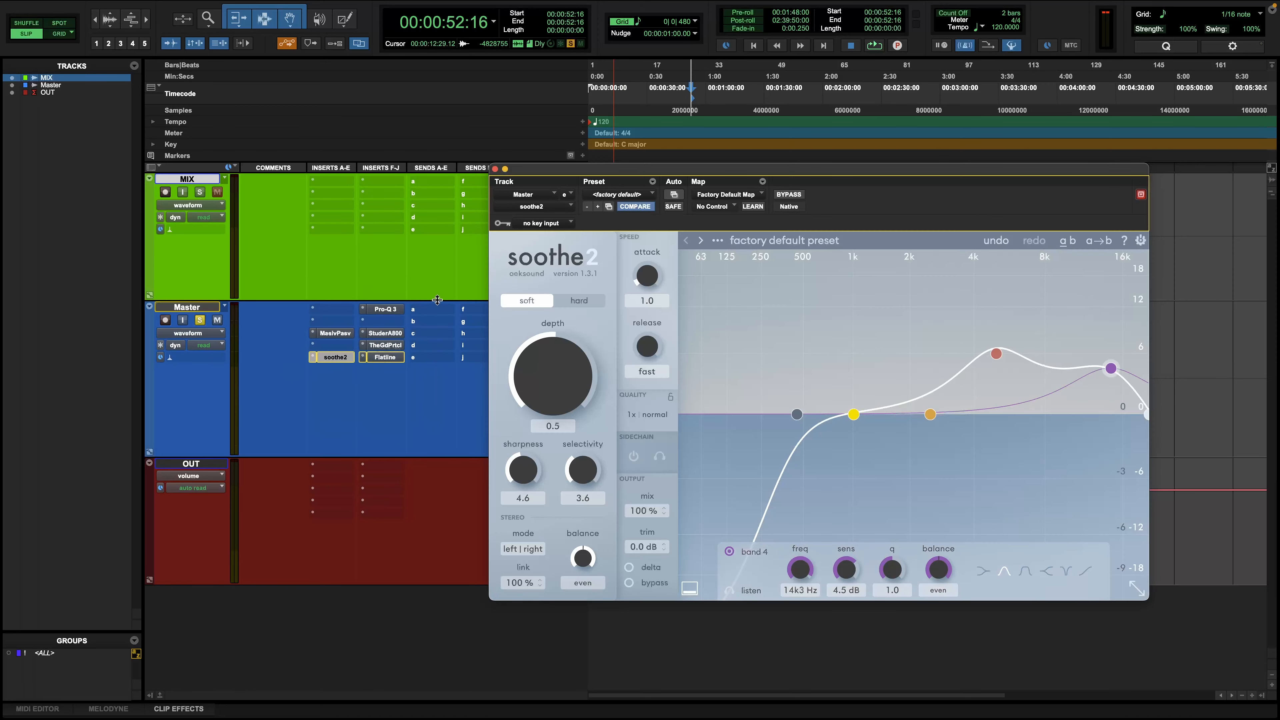
pyautogui.click(401, 310)
pyautogui.click(395, 333)
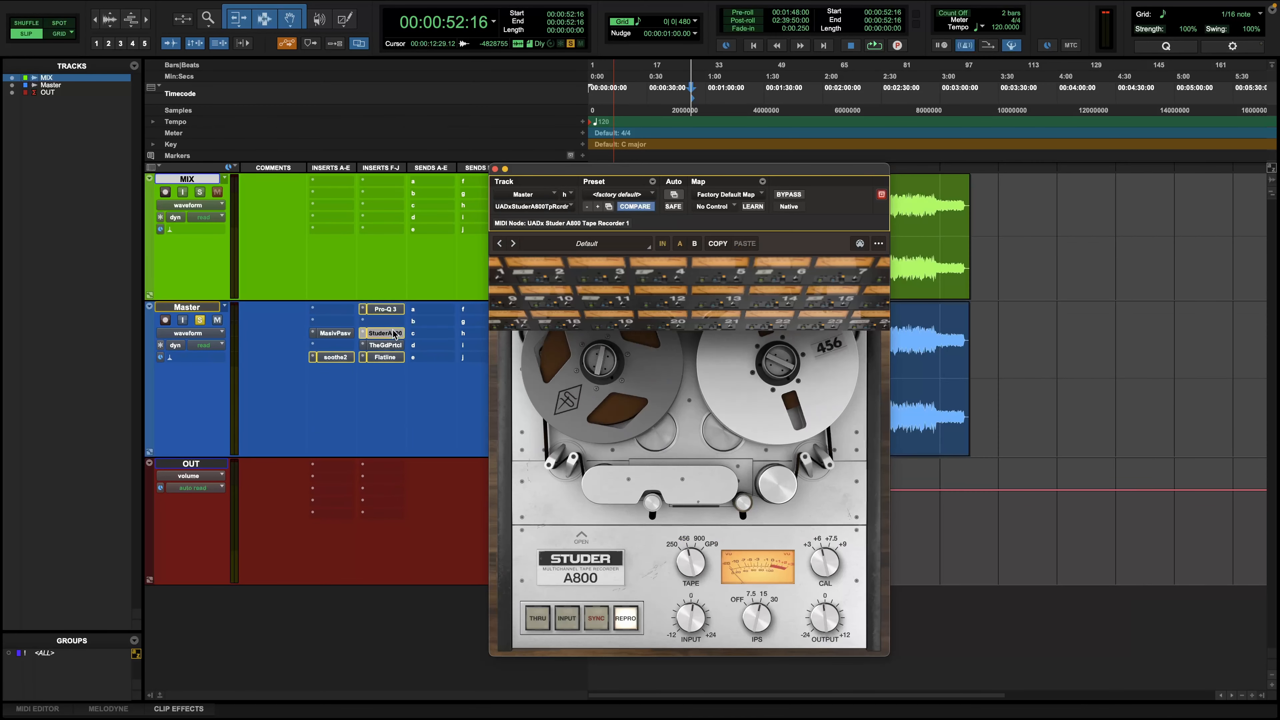
# Step: Open The God Particle on the Master track and reset its input and output peak readings
pyautogui.click(396, 345)
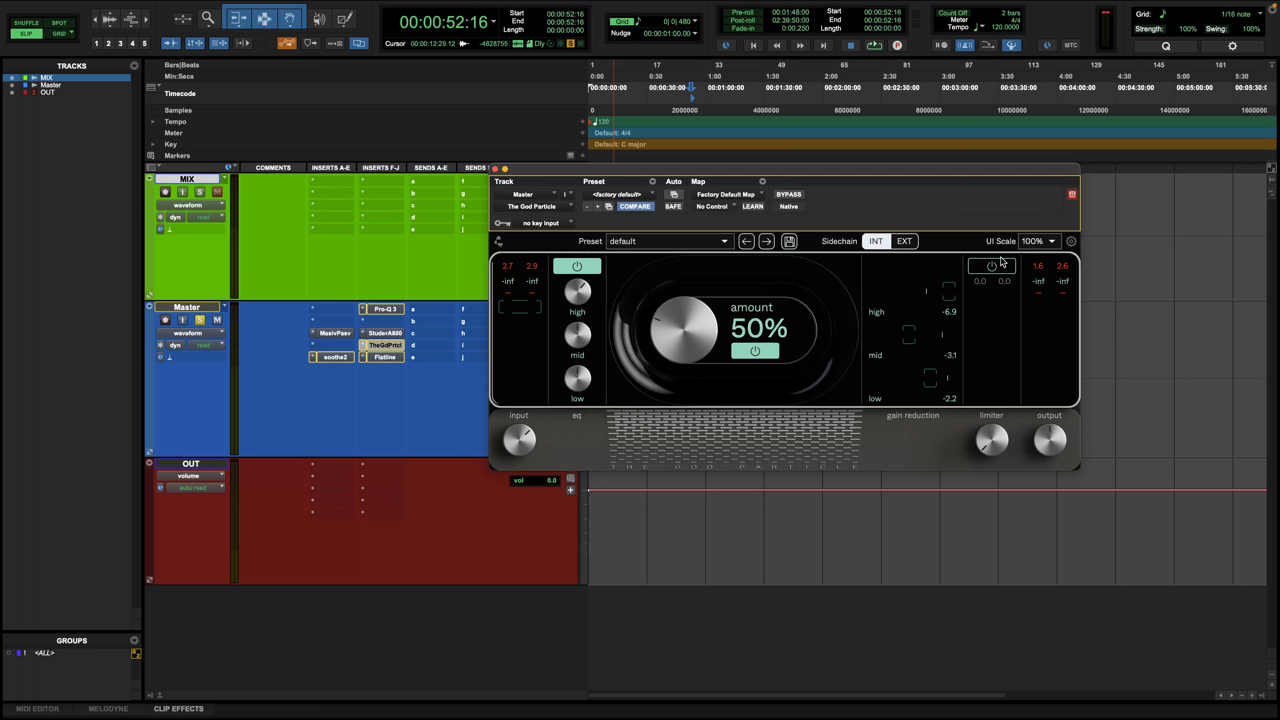
pyautogui.click(520, 265)
pyautogui.click(1047, 268)
# Step: Open Flatline from the Master track and reposition its window below the MIX clip
pyautogui.click(393, 359)
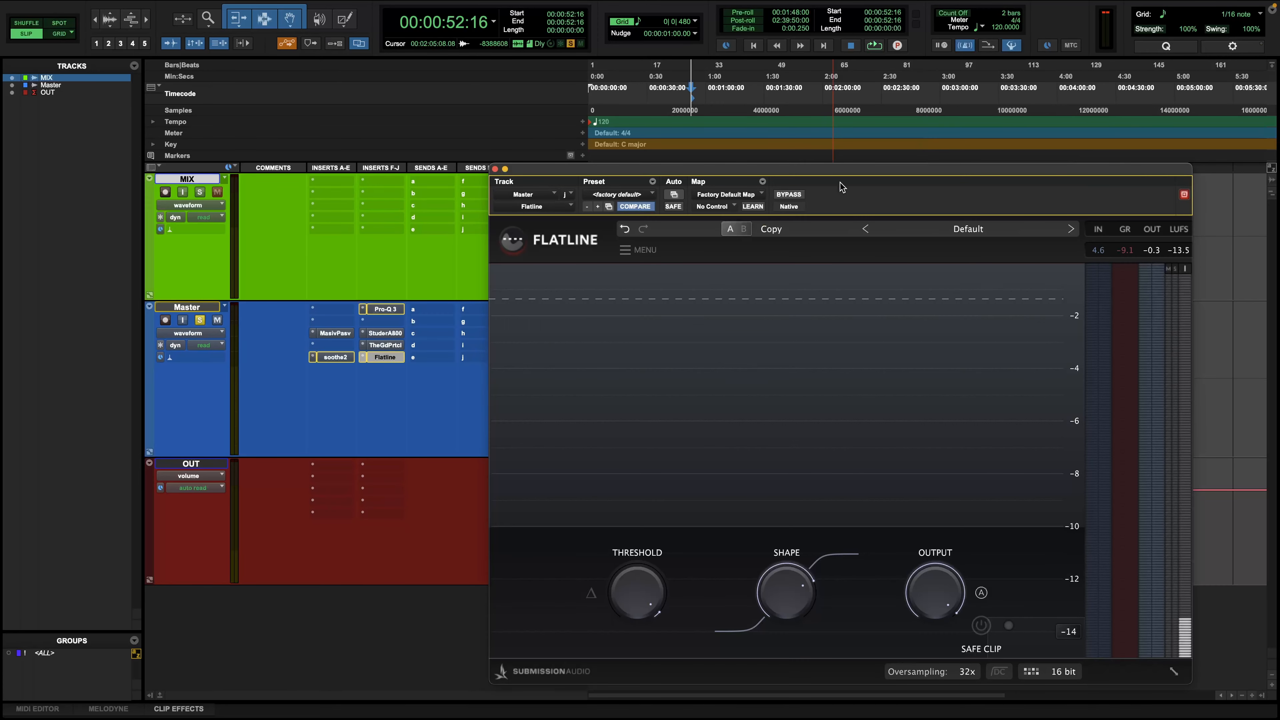
pyautogui.moveTo(852, 174); pyautogui.dragTo(821, 106)
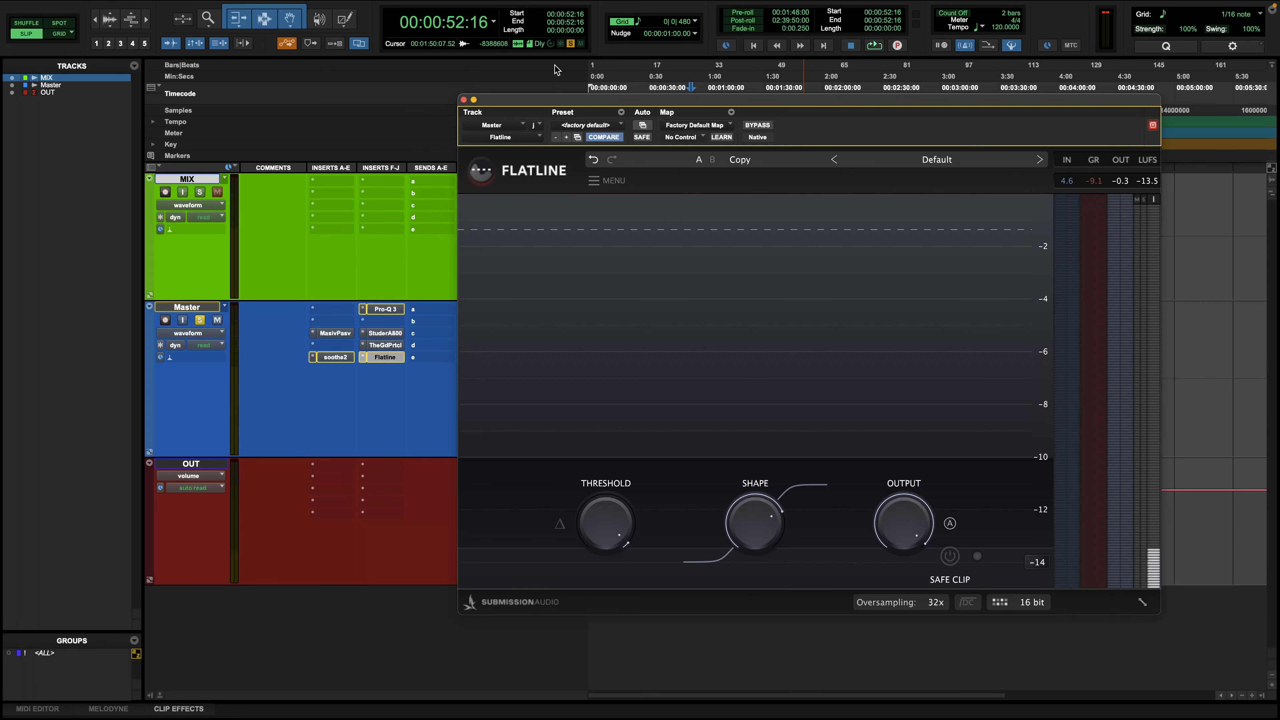
pyautogui.moveTo(547, 98); pyautogui.dragTo(531, 605)
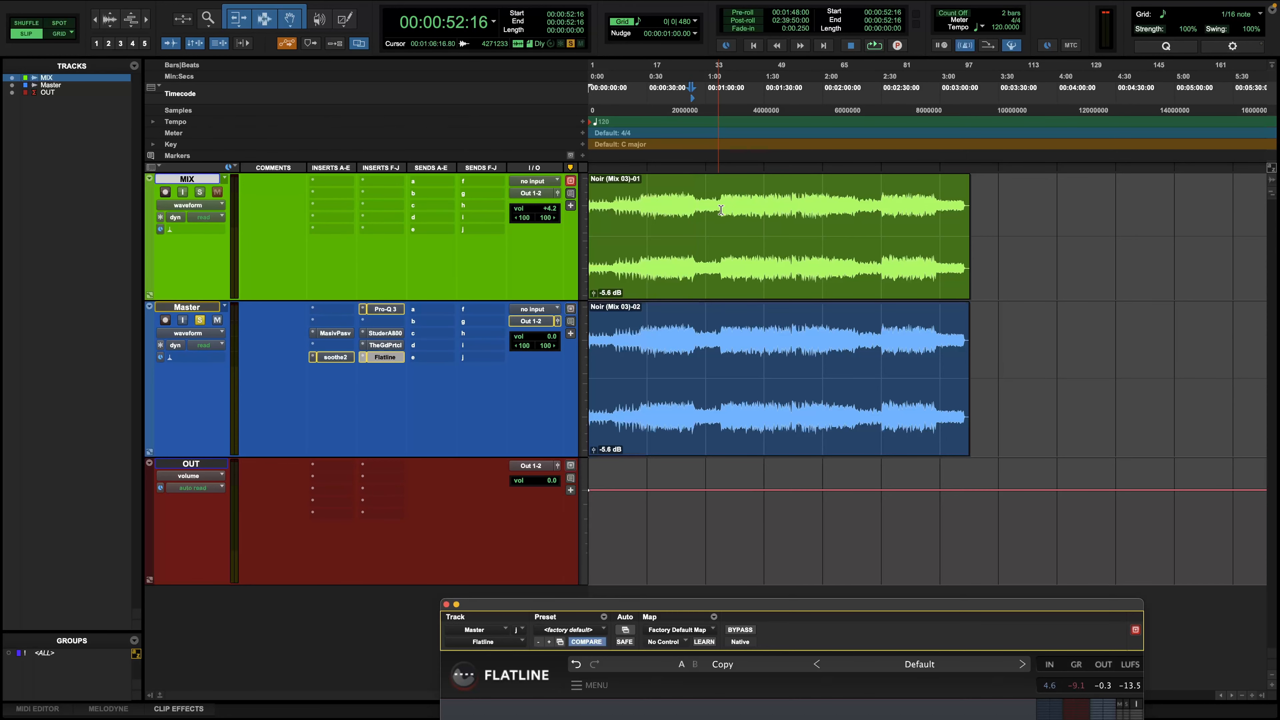
pyautogui.moveTo(854, 607); pyautogui.dragTo(805, 411)
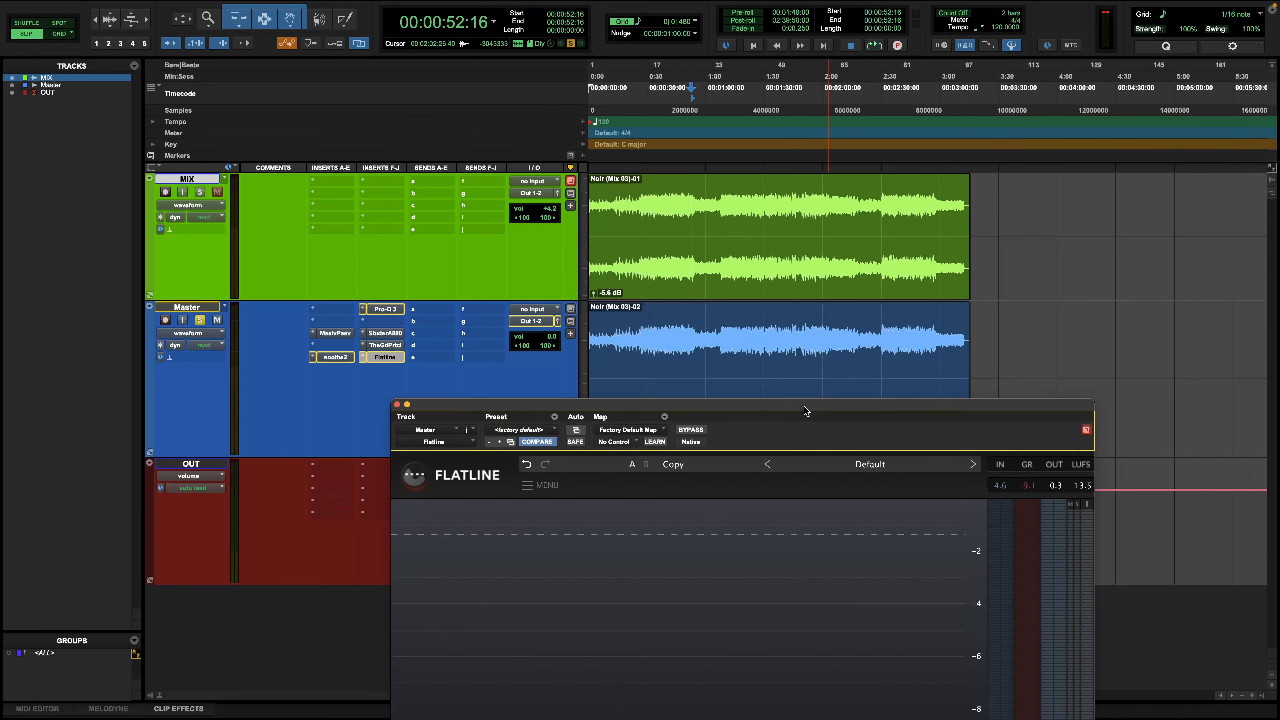